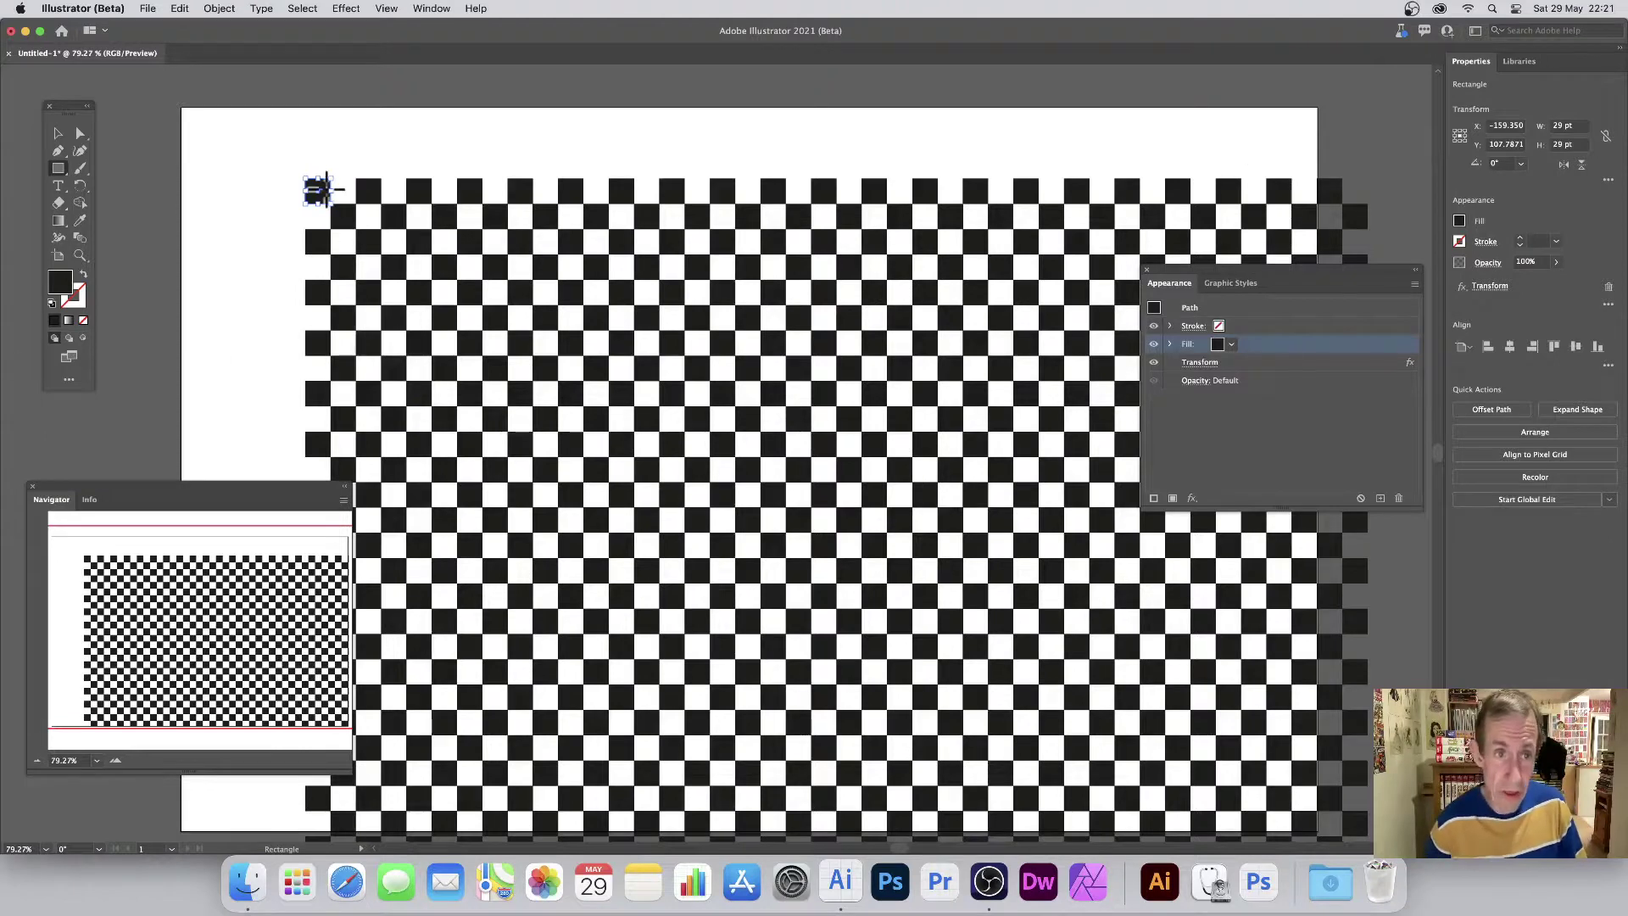
# Step: Delete the small square that generates the checkerboard pattern
pyautogui.click(58, 133)
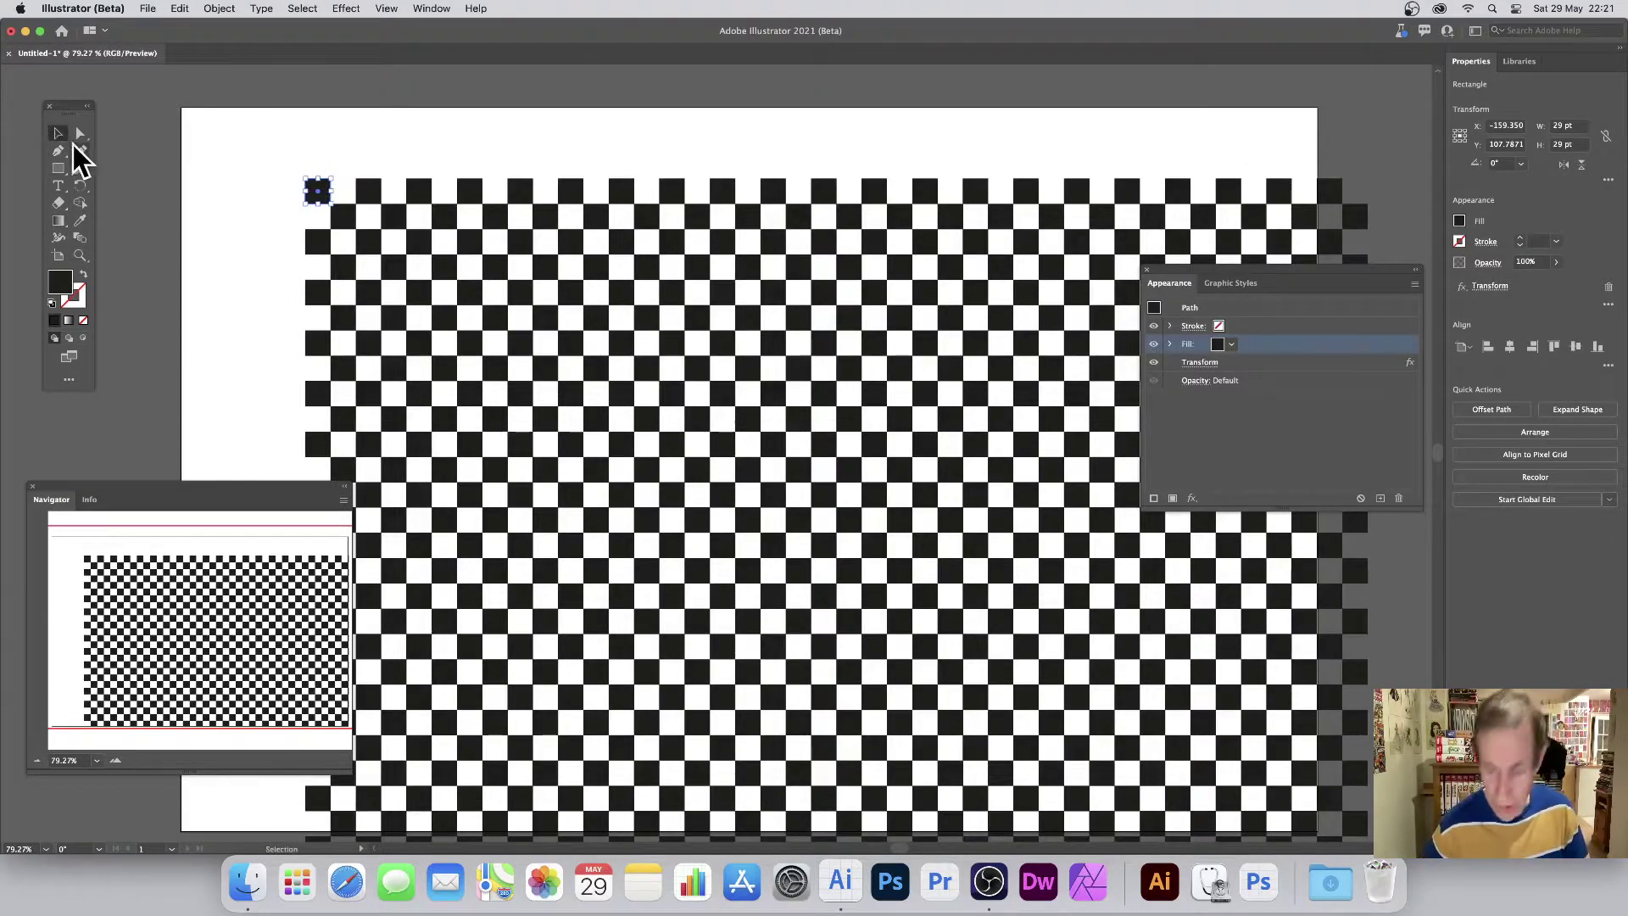
pyautogui.press('Delete')
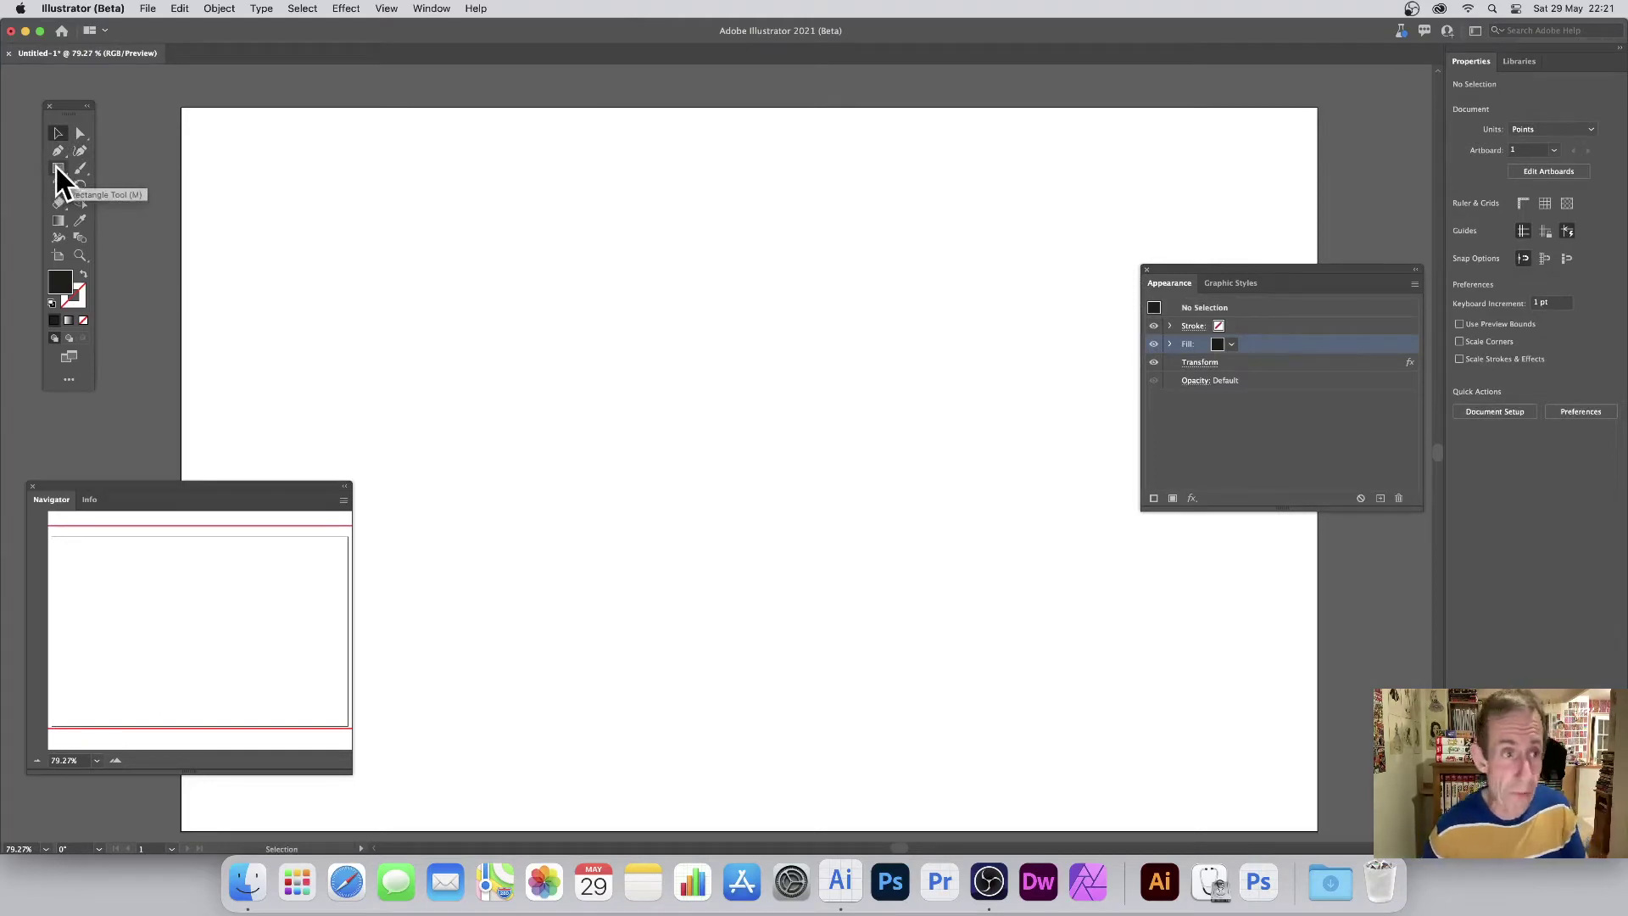
# Step: Draw a black square and size it to 29 × 29 pt in Properties
pyautogui.click(58, 169)
pyautogui.moveTo(520, 243); pyautogui.dragTo(575, 295)
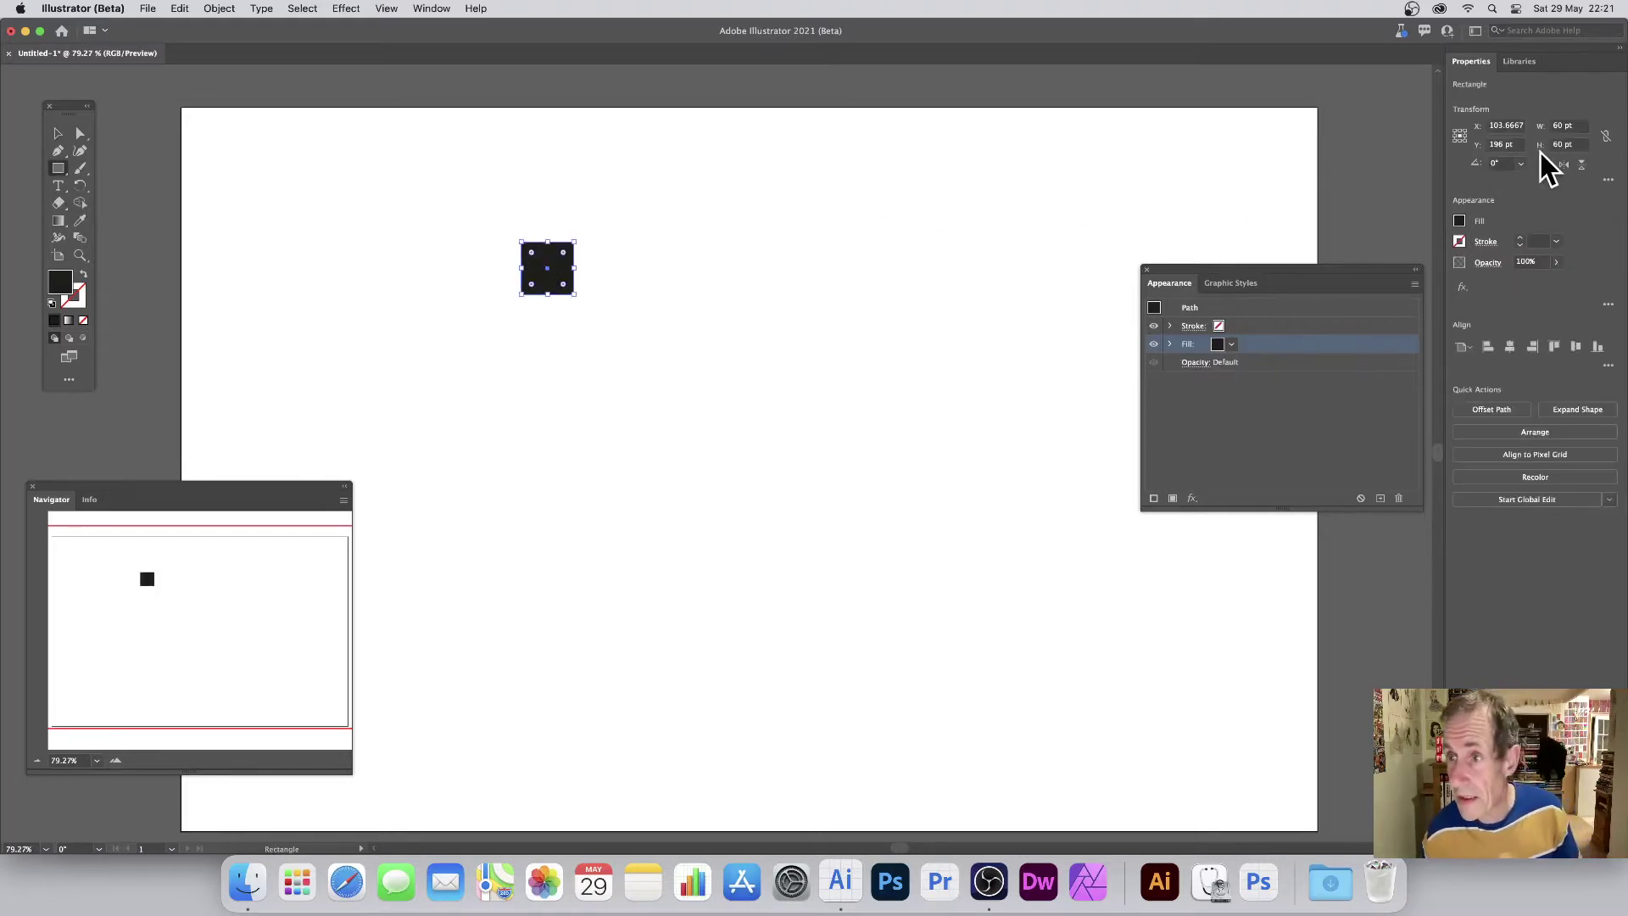
pyautogui.click(1568, 126)
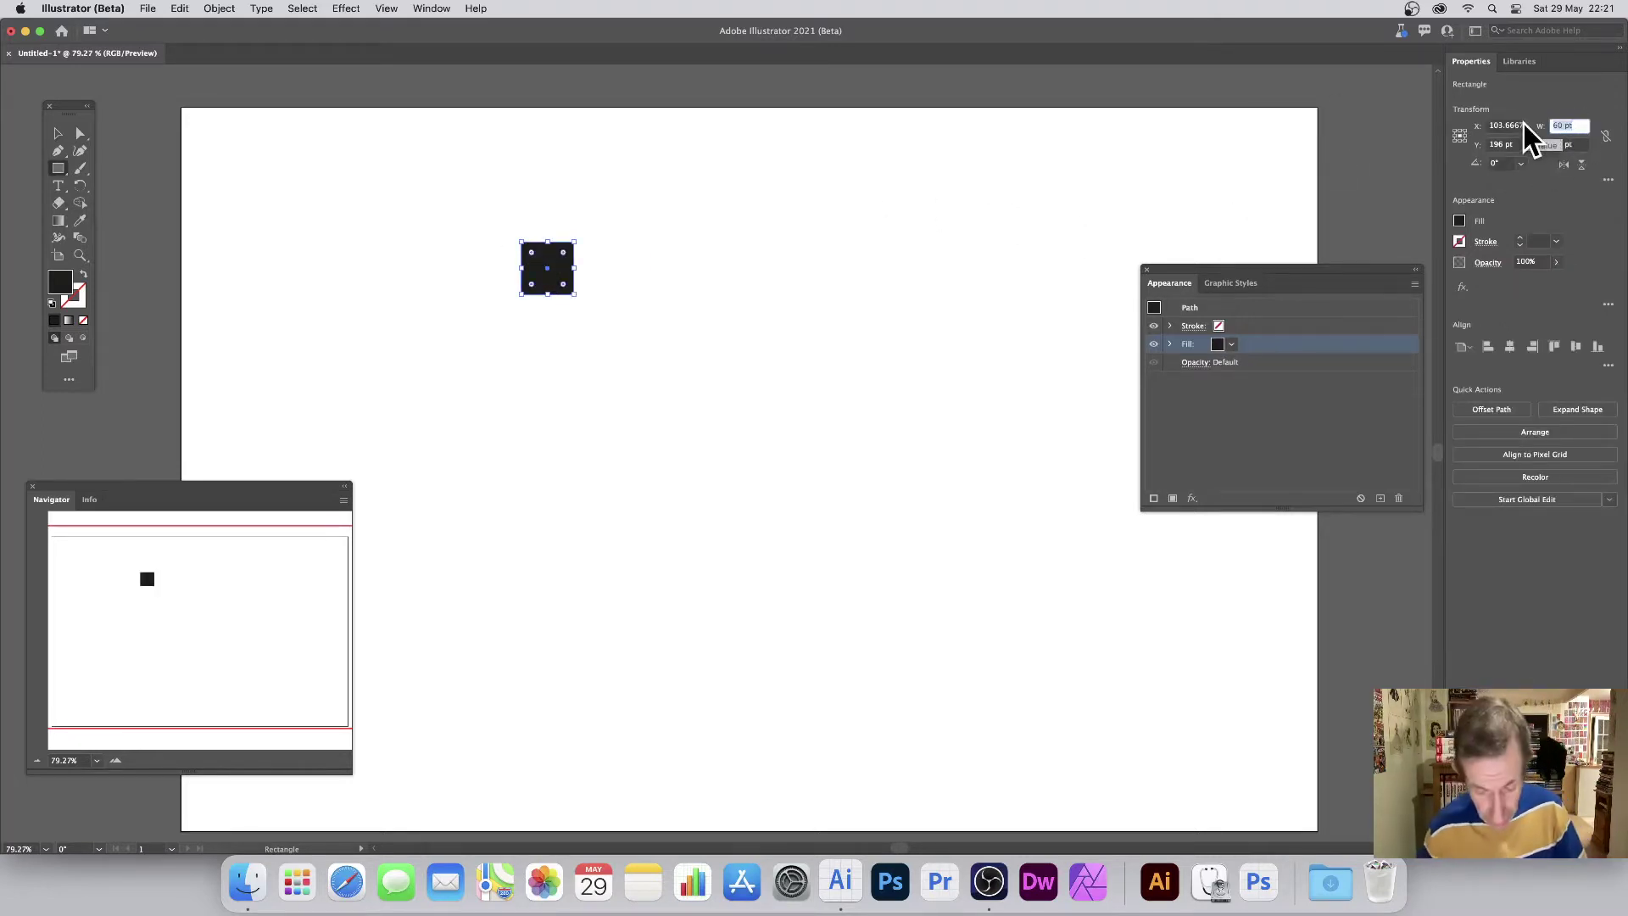
pyautogui.write('25')
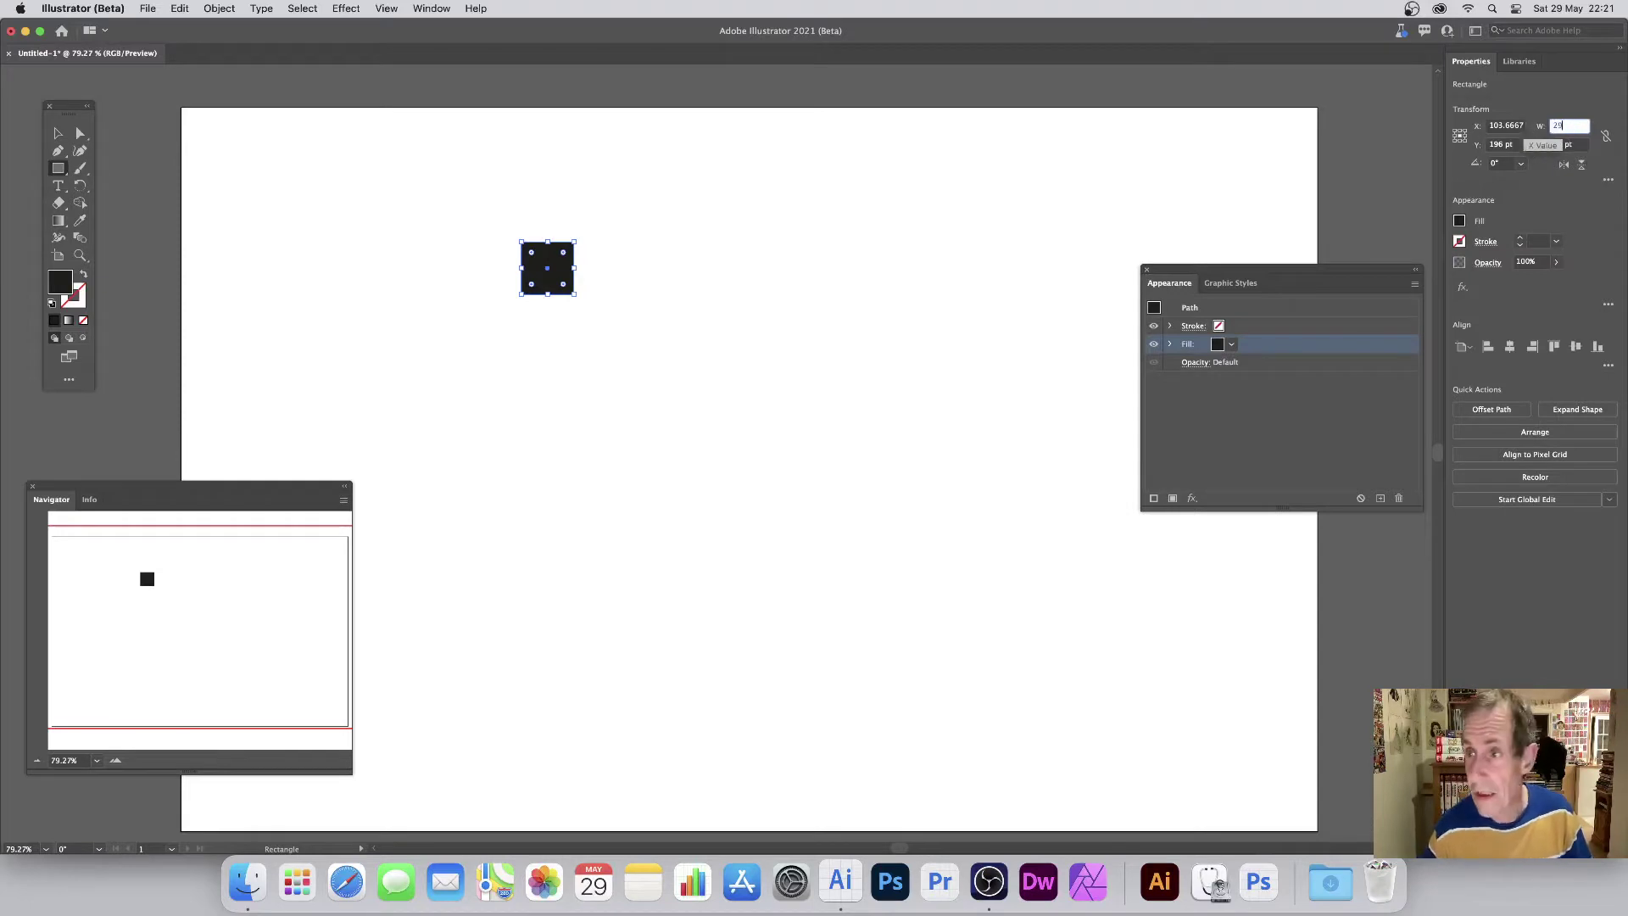
pyautogui.press('Tab')
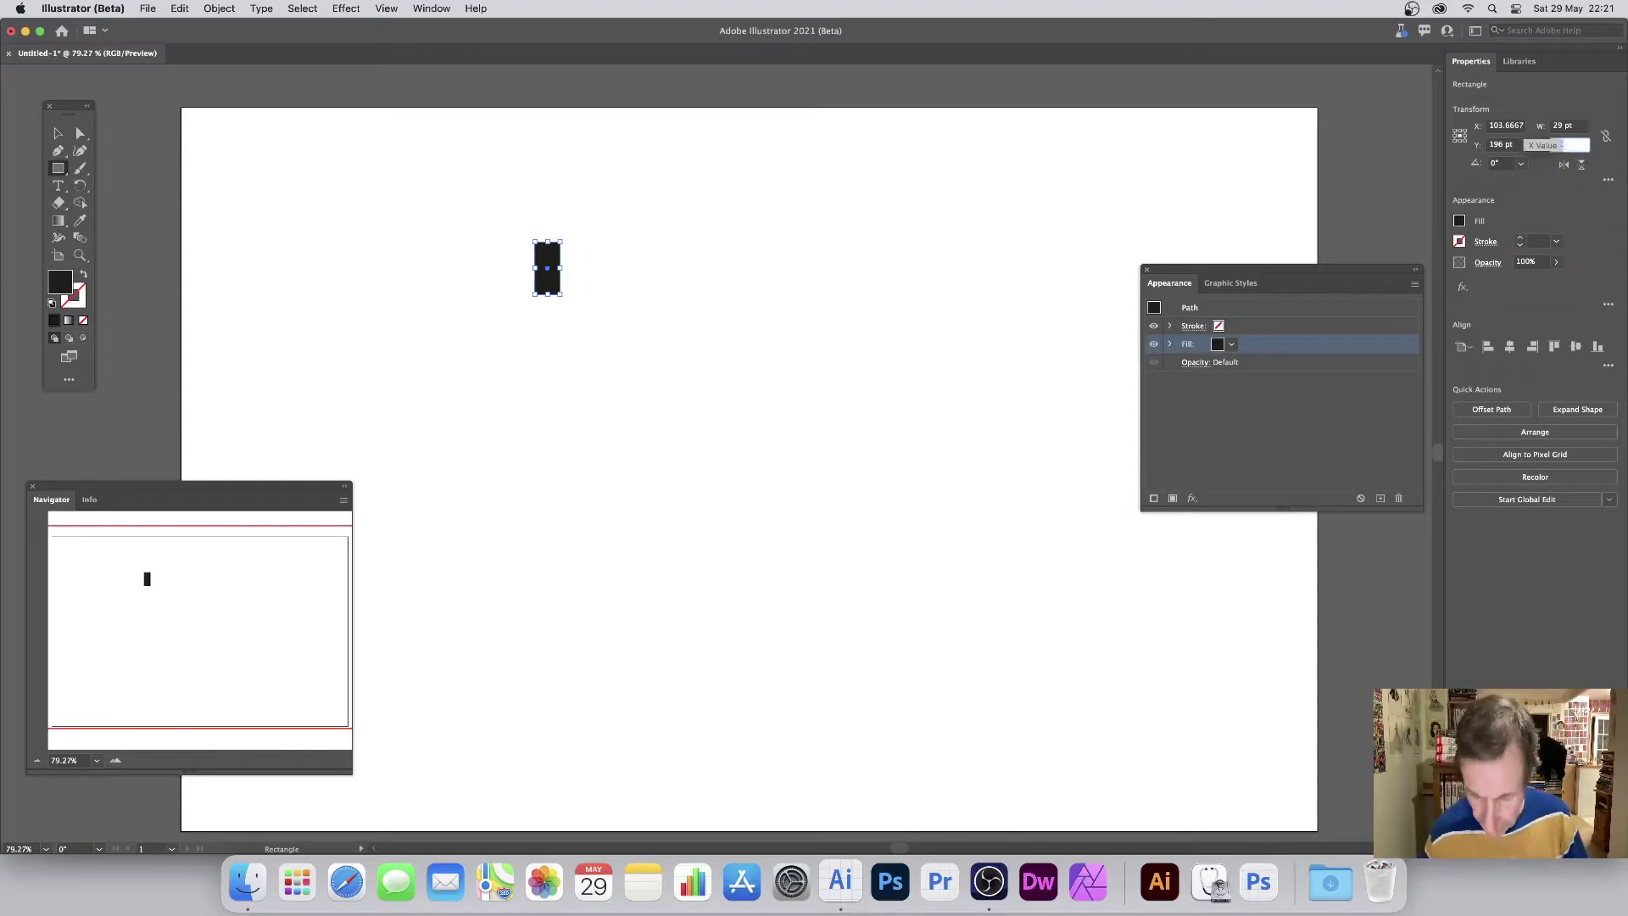
pyautogui.write('29')
pyautogui.press('Tab')
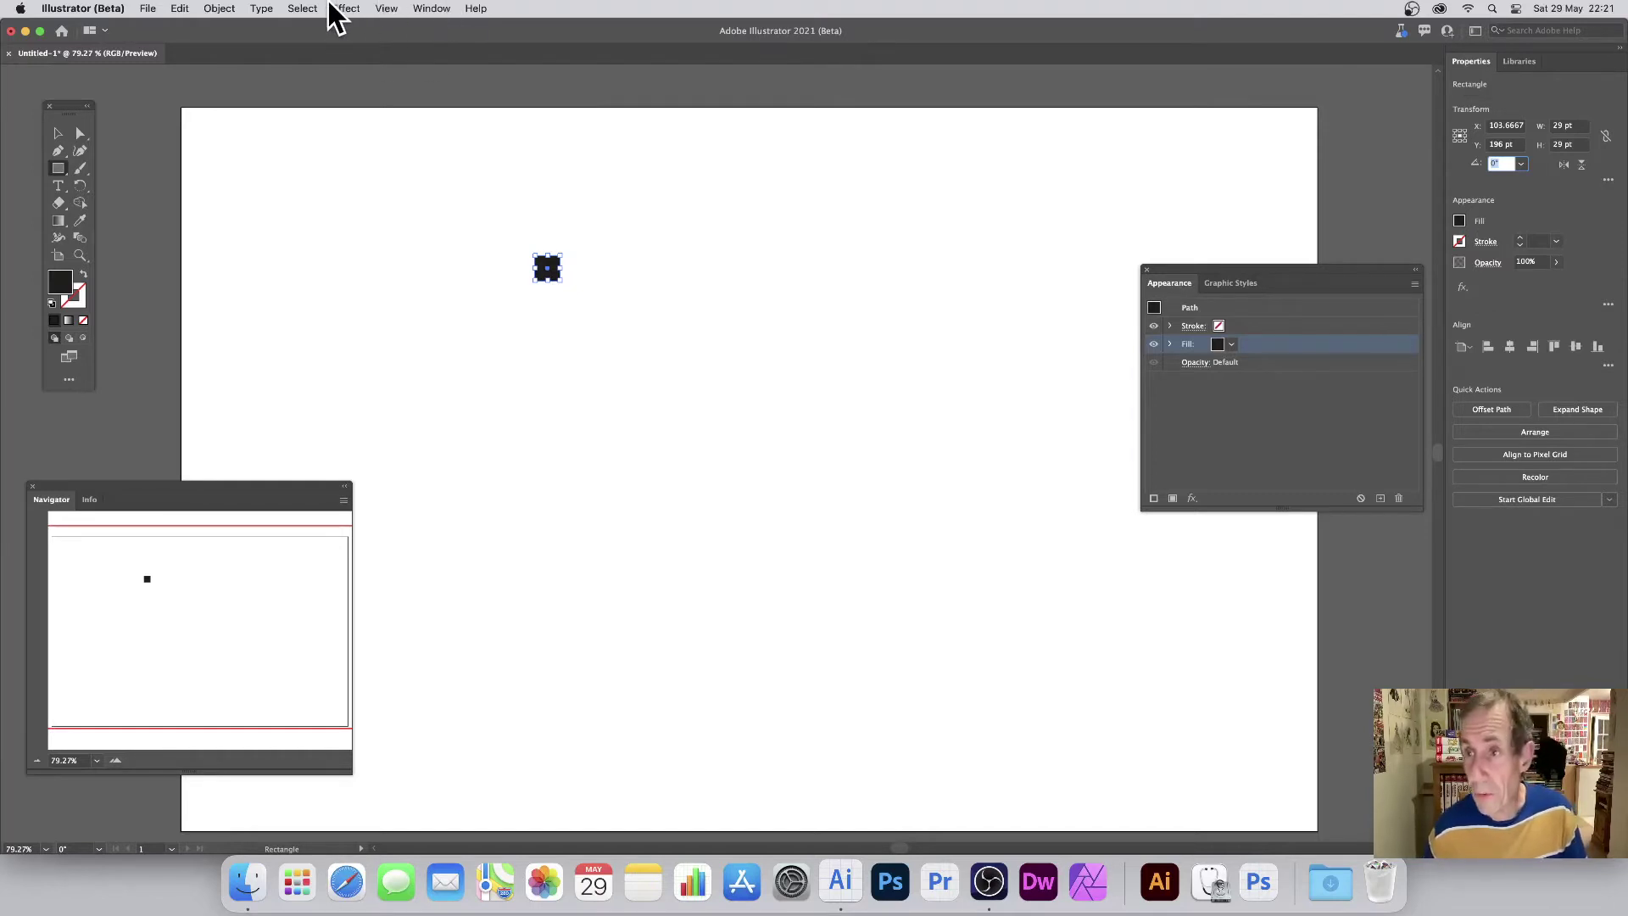
# Step: Float the Appearance and Properties panels out of the dock as separate windows
pyautogui.click(426, 11)
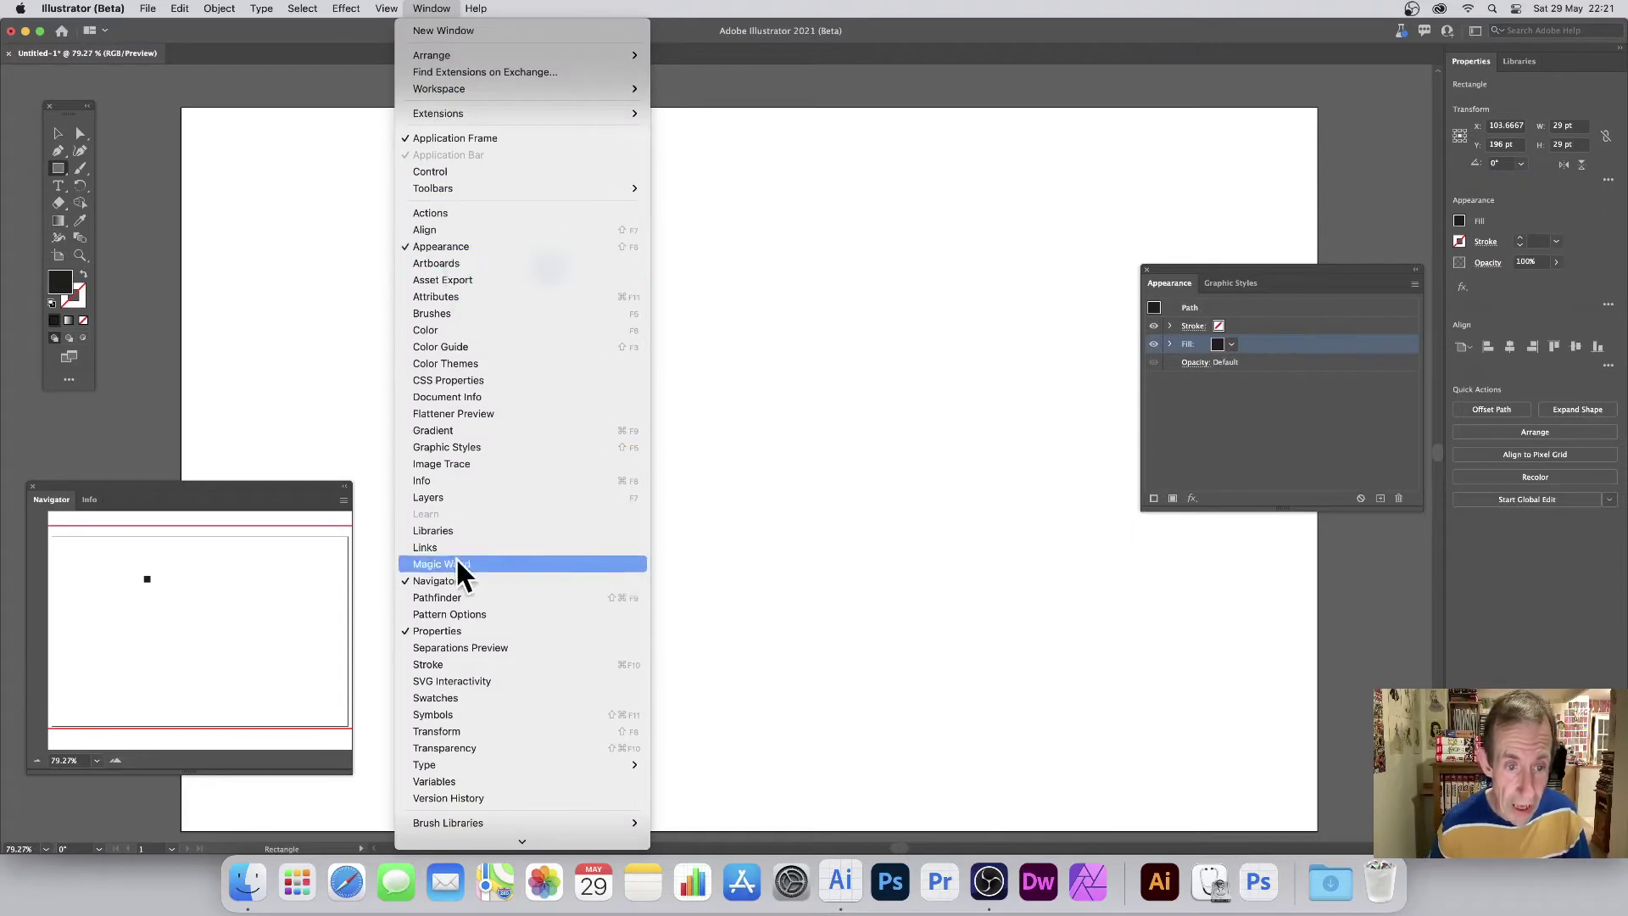
pyautogui.click(1210, 336)
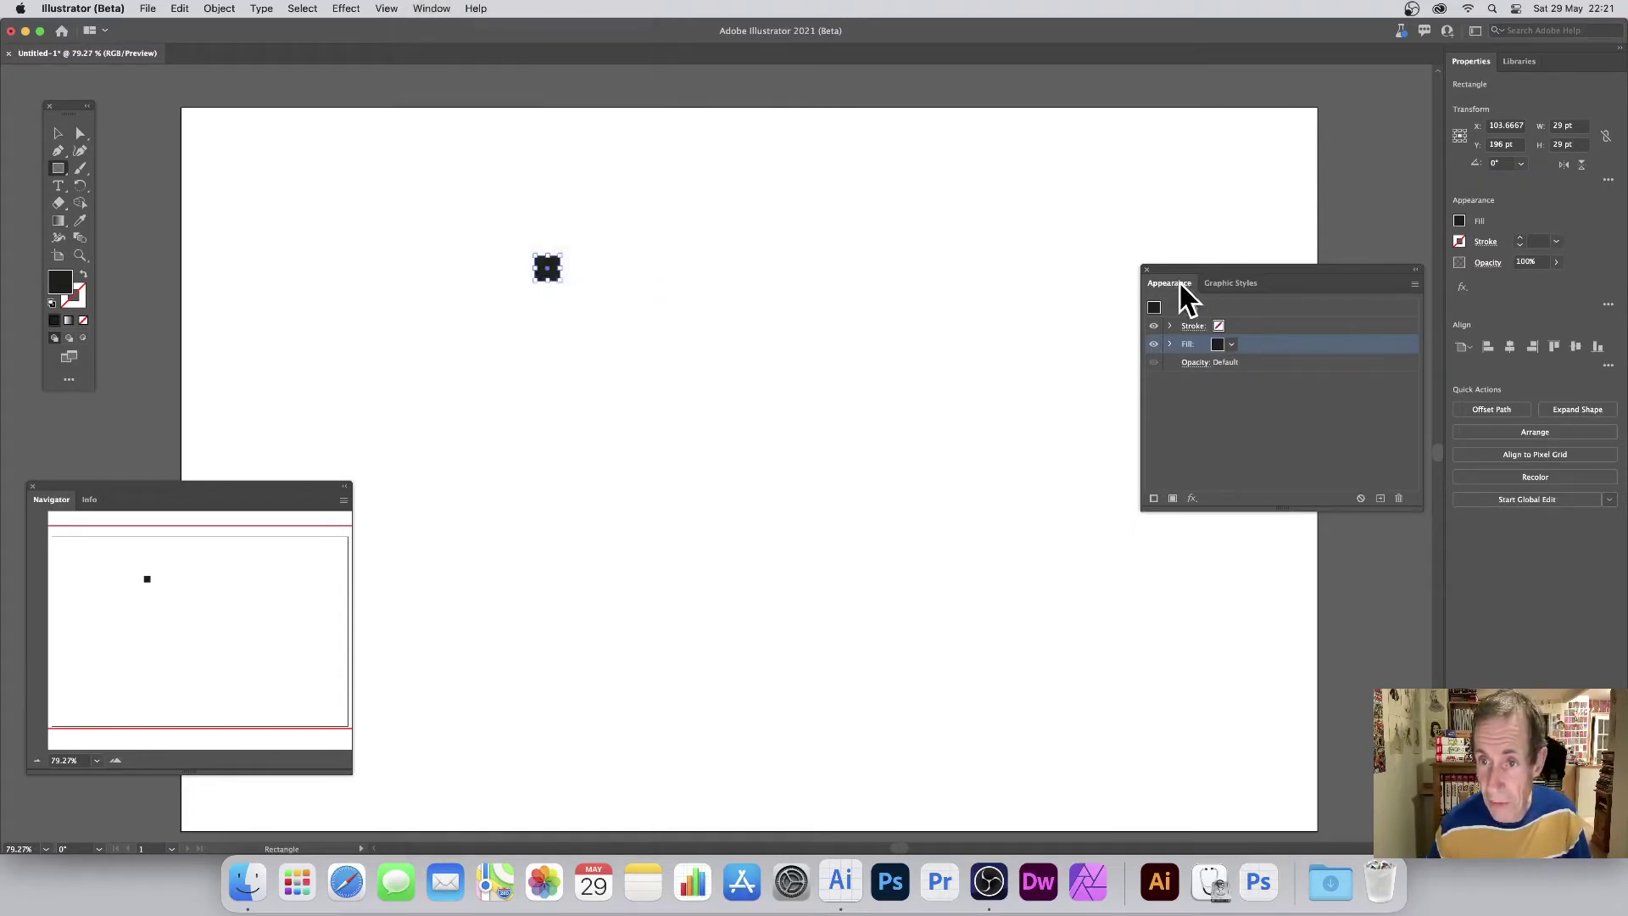
pyautogui.moveTo(1179, 285); pyautogui.dragTo(1130, 293)
pyautogui.moveTo(1470, 61); pyautogui.dragTo(1263, 208)
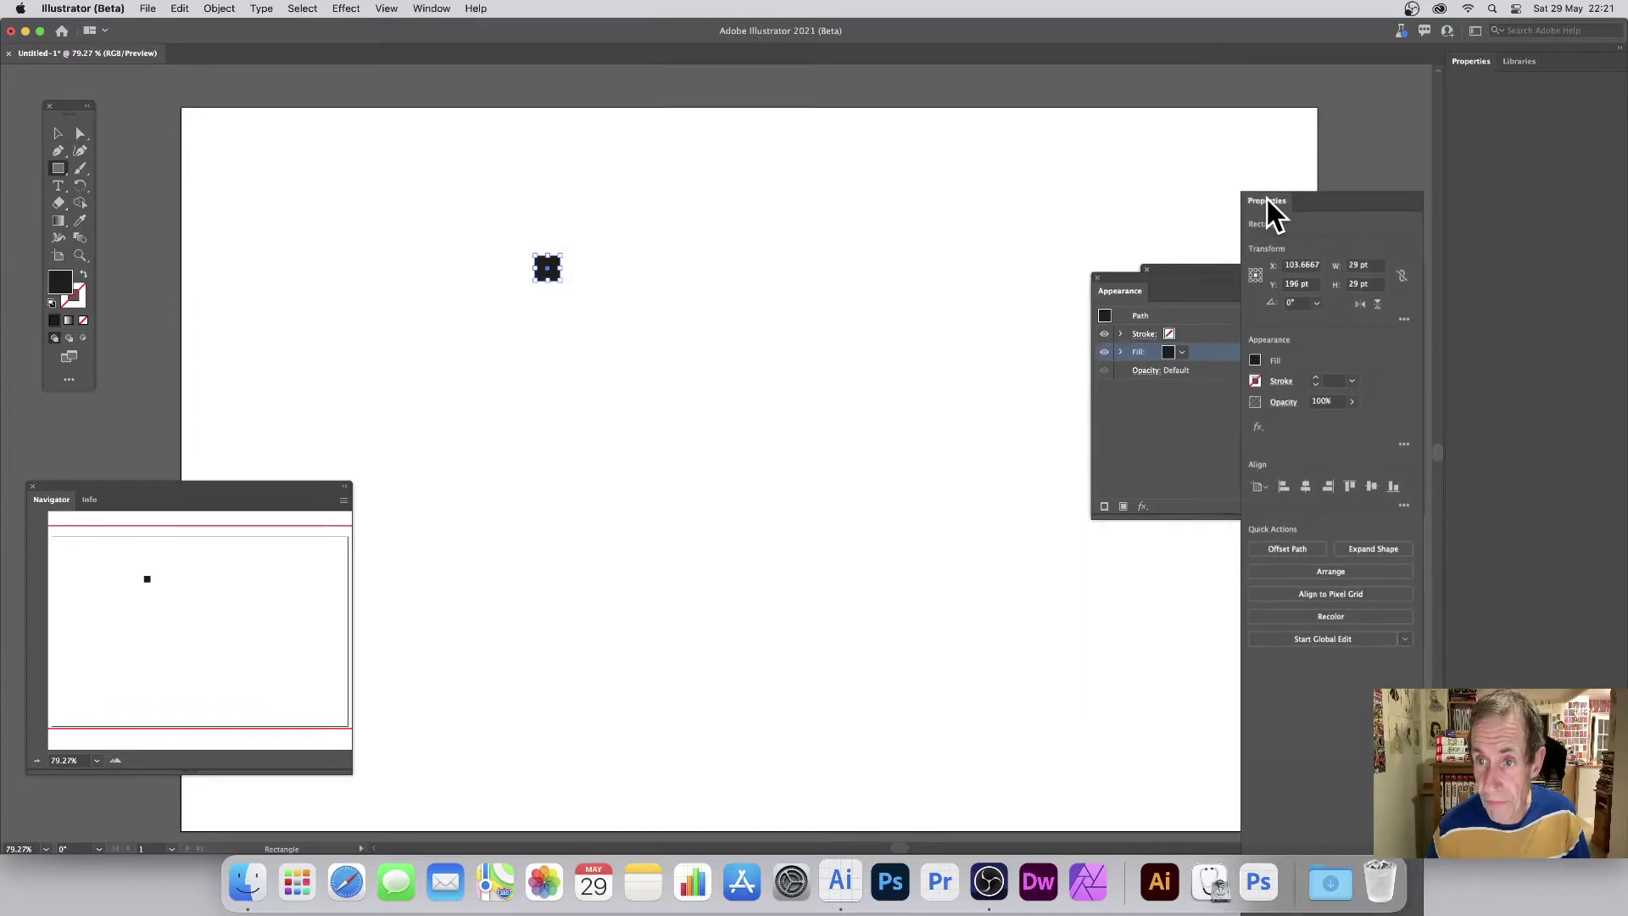
# Step: Apply a Transform effect with 1 copy moved 29 pt horizontally and 29 pt vertically
pyautogui.click(350, 8)
pyautogui.moveTo(428, 167)
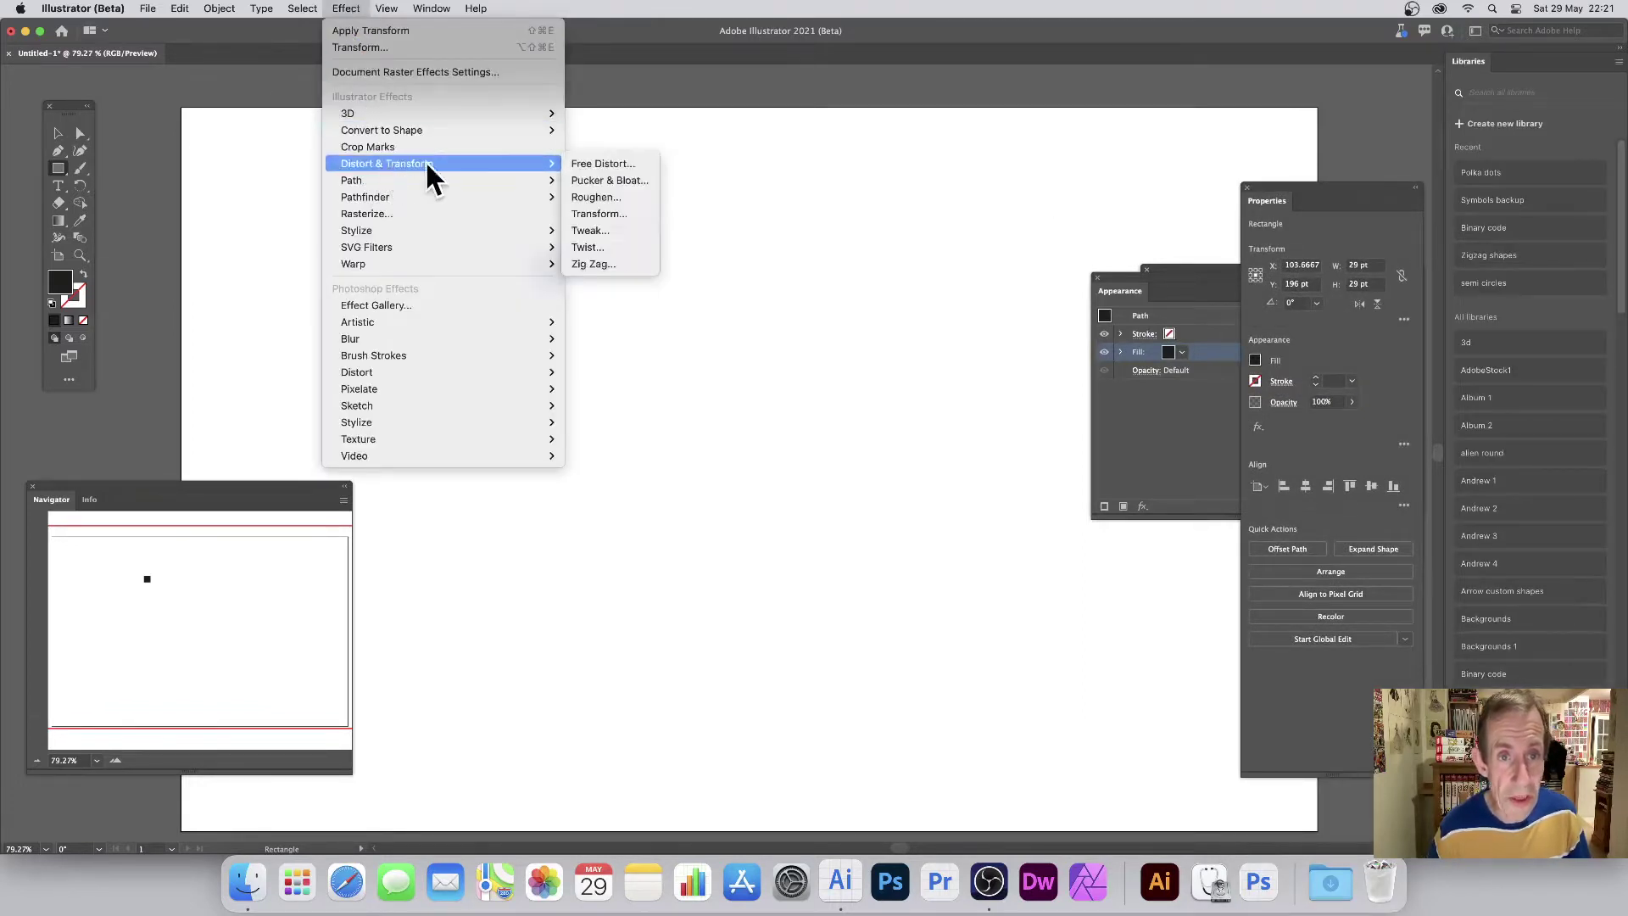
pyautogui.click(613, 214)
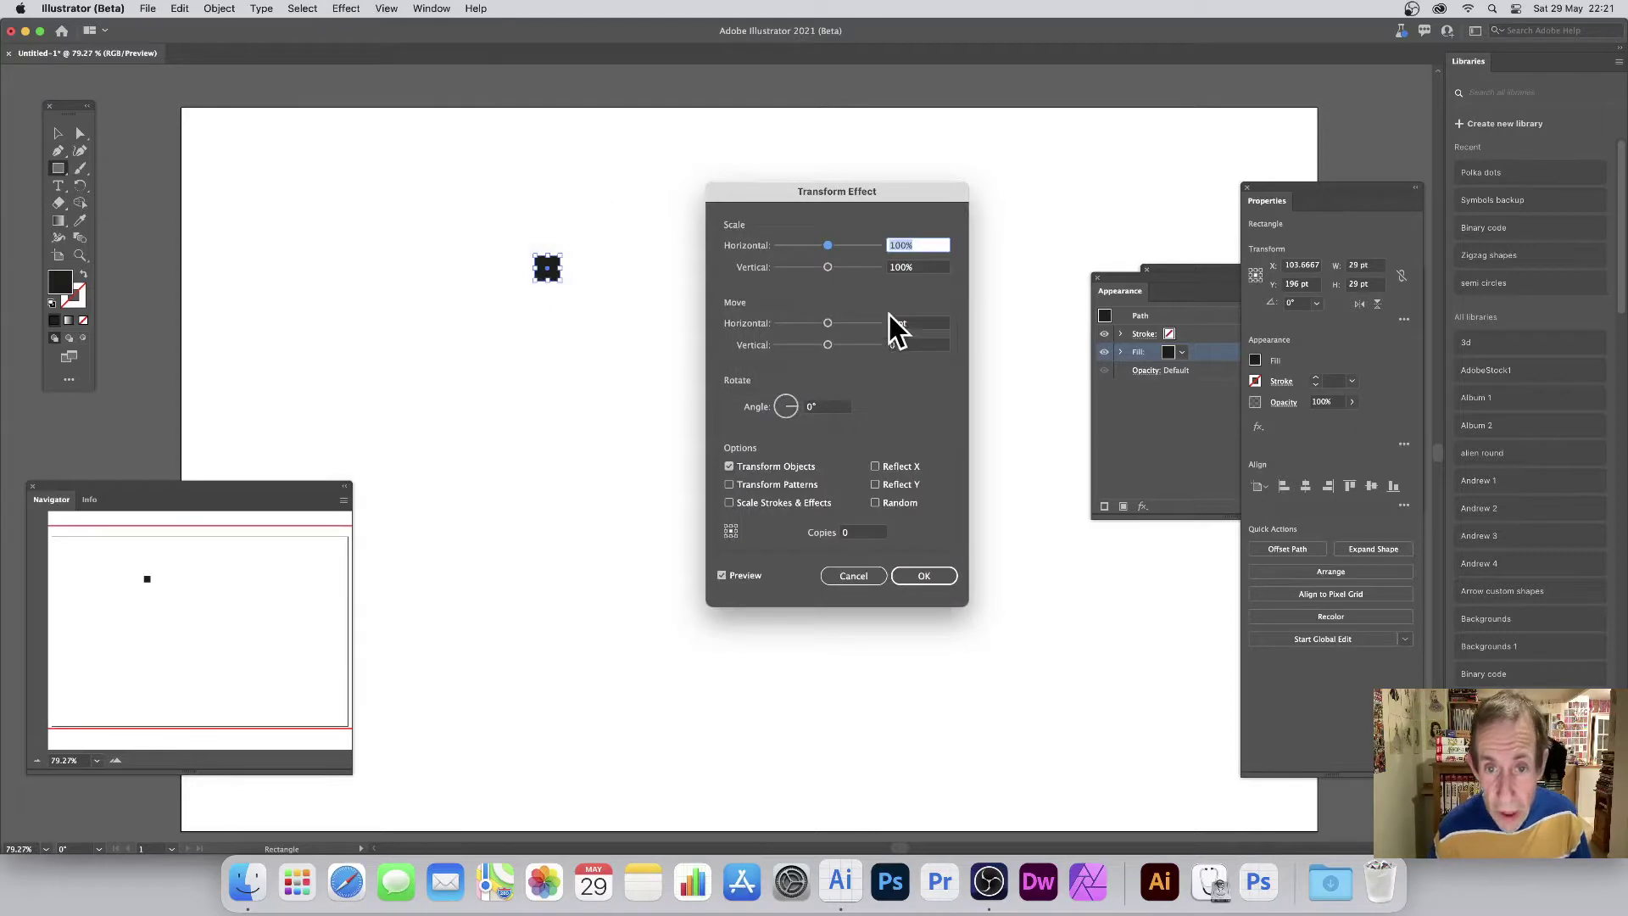
pyautogui.click(841, 532)
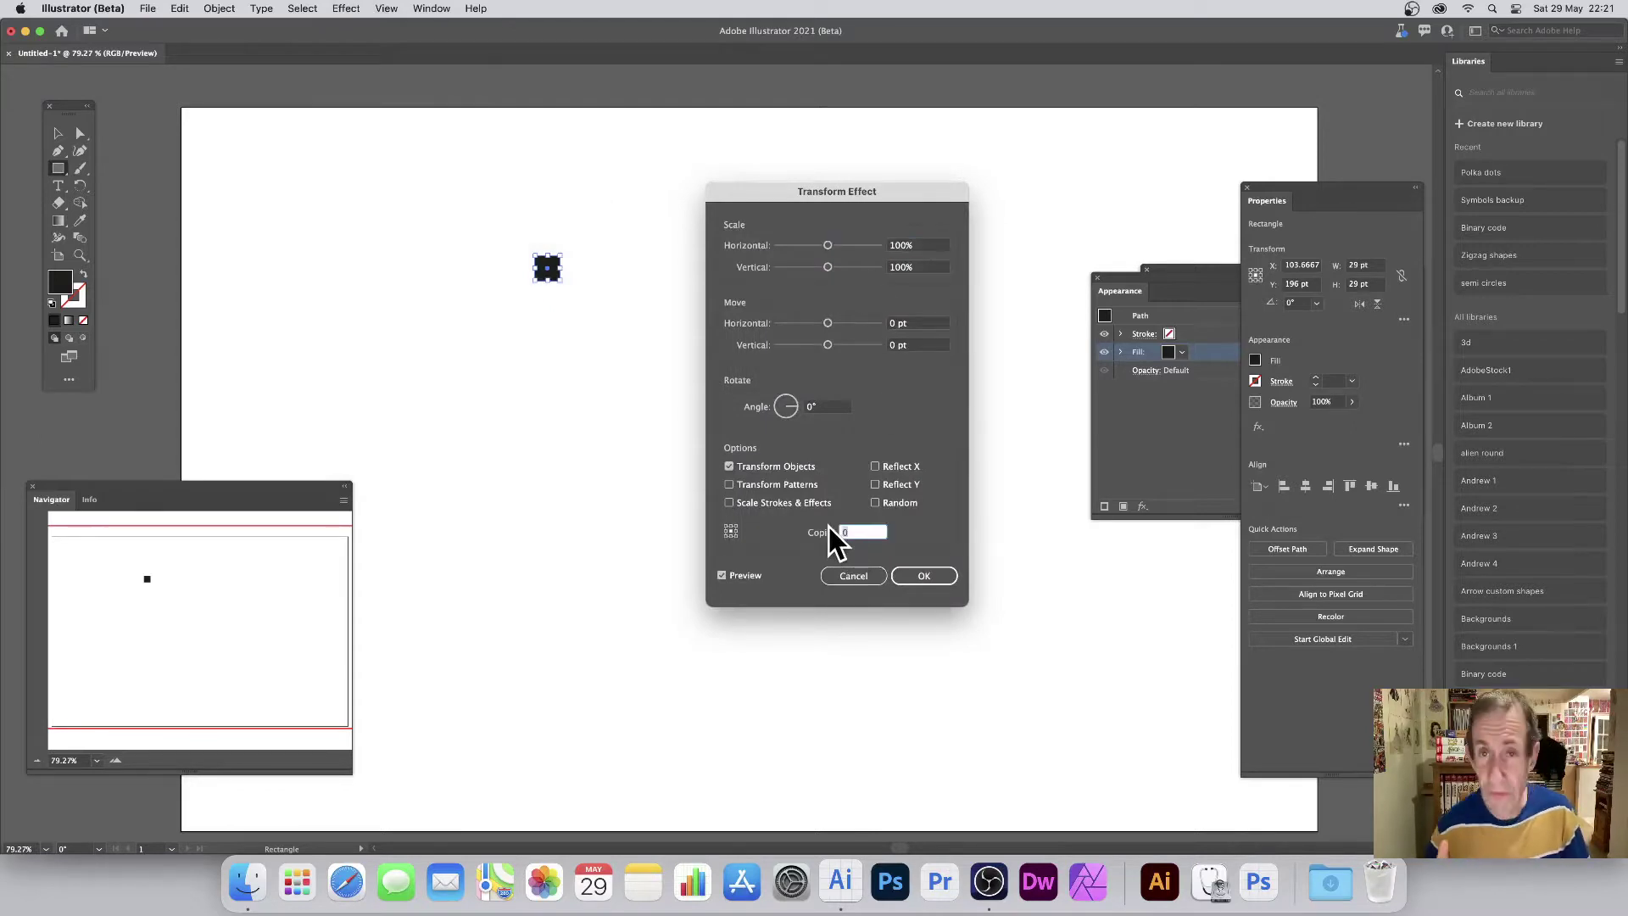
pyautogui.write('1')
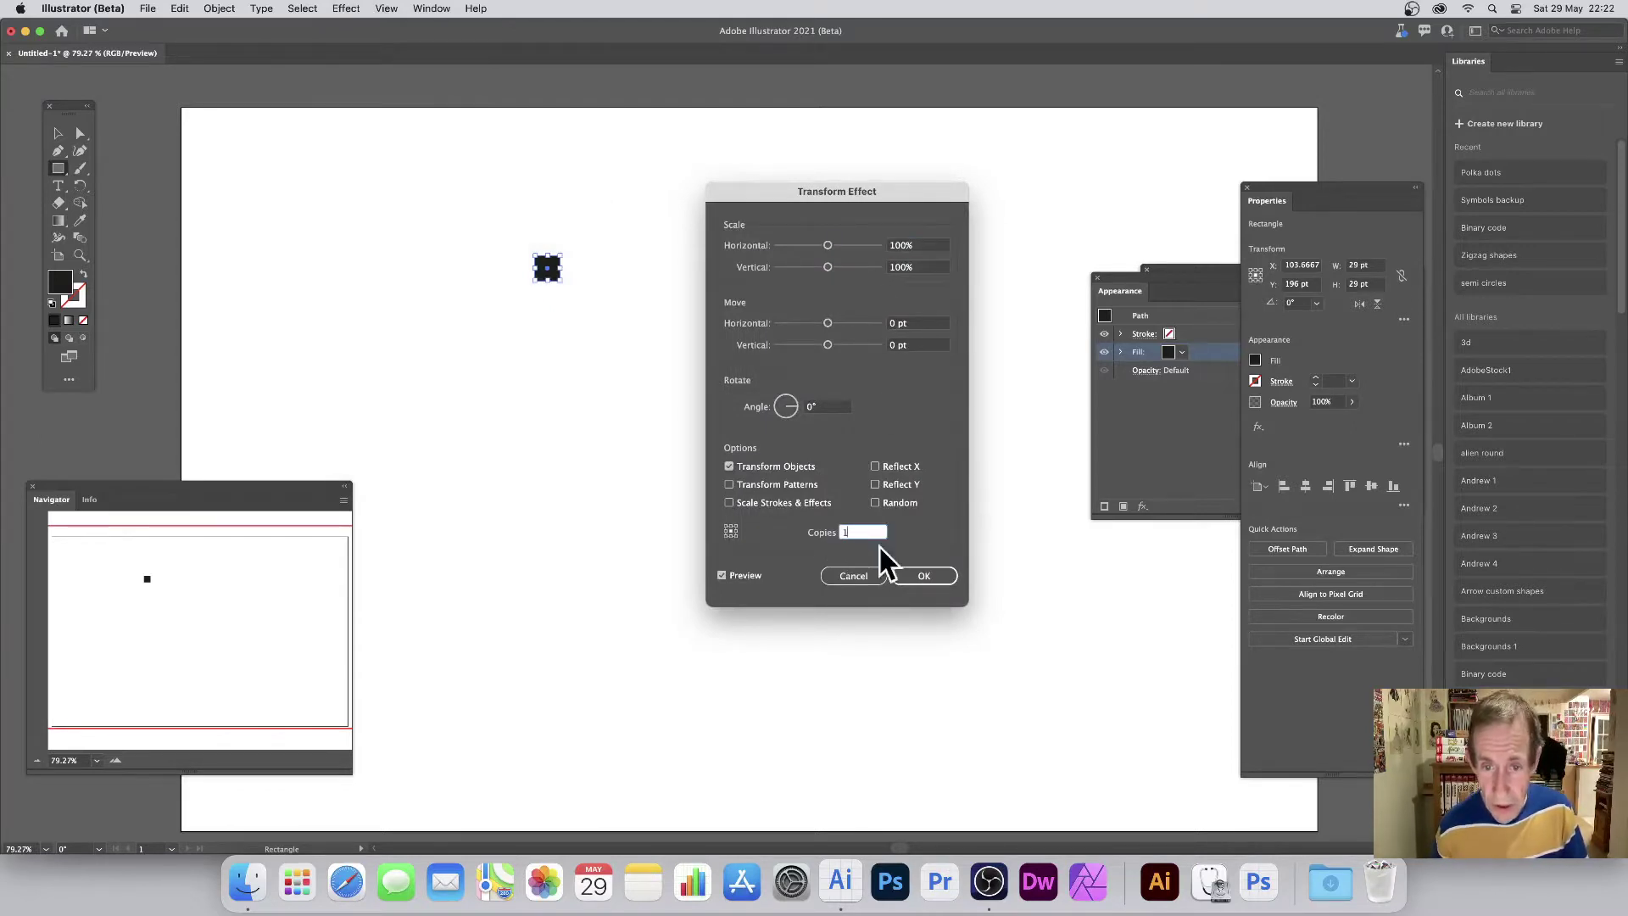
pyautogui.click(920, 322)
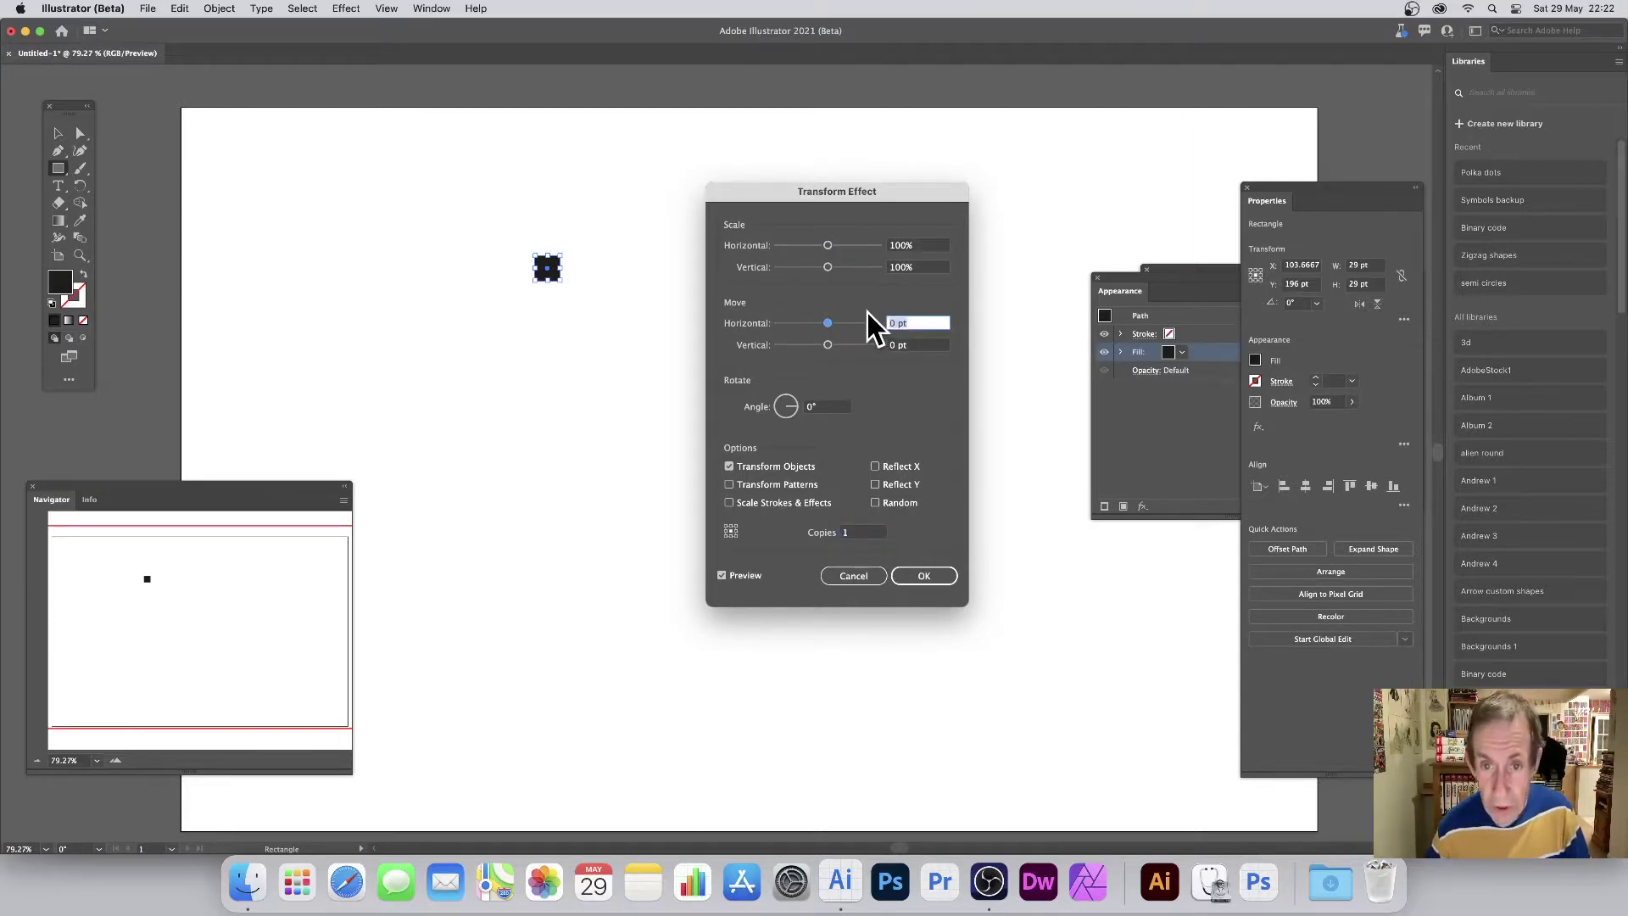
pyautogui.write('29')
pyautogui.press('Tab')
pyautogui.write('29')
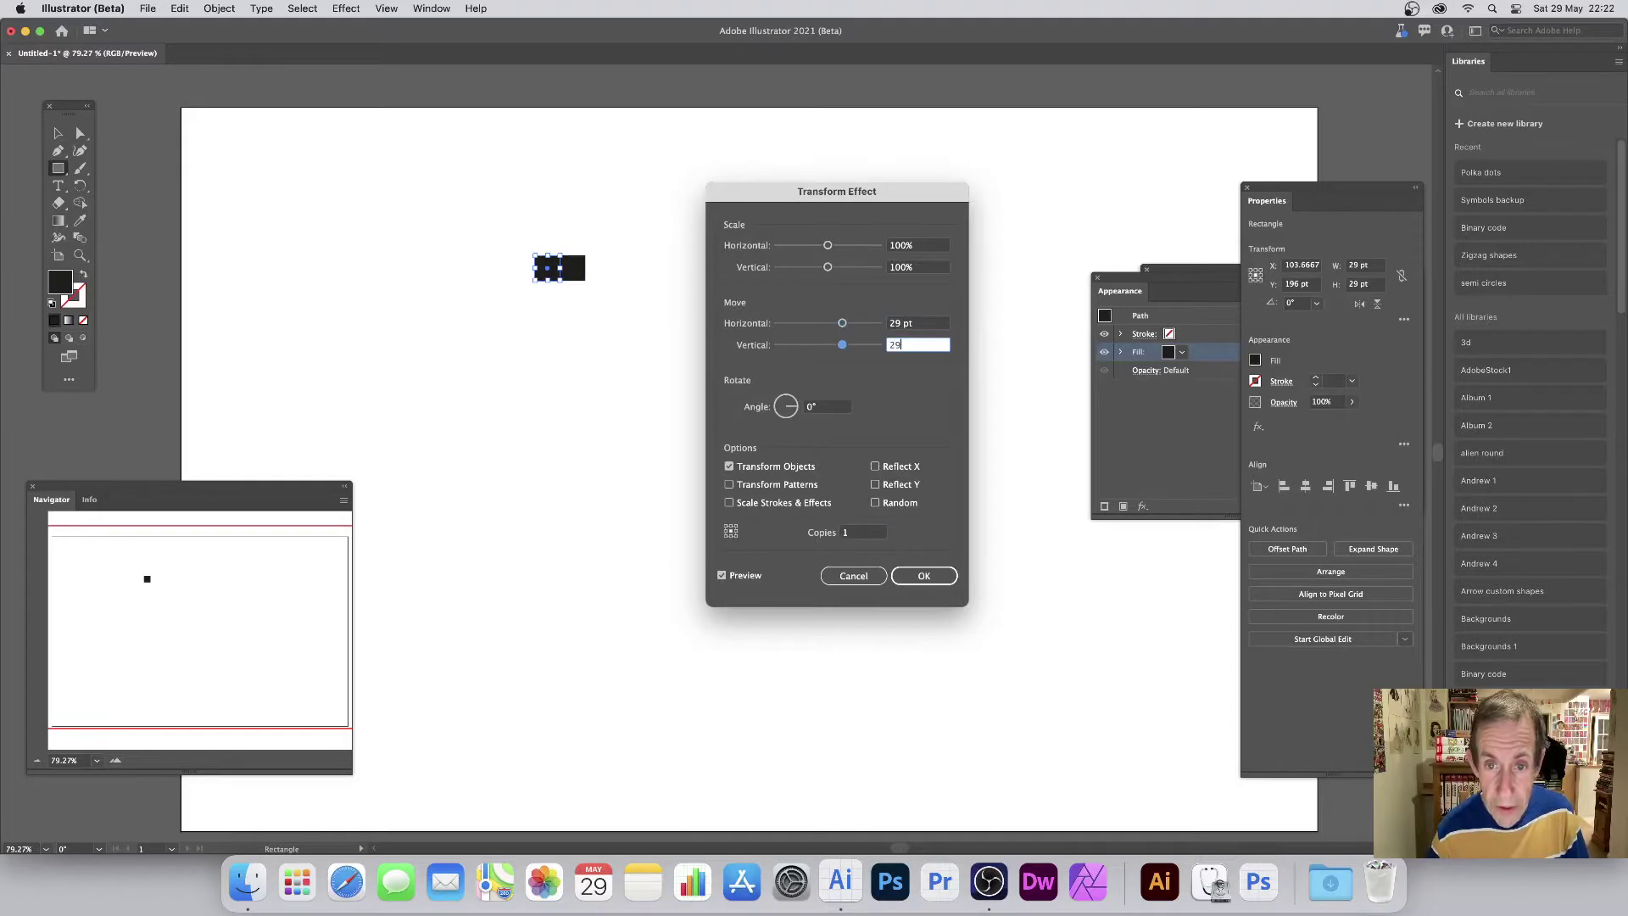
pyautogui.press('Tab')
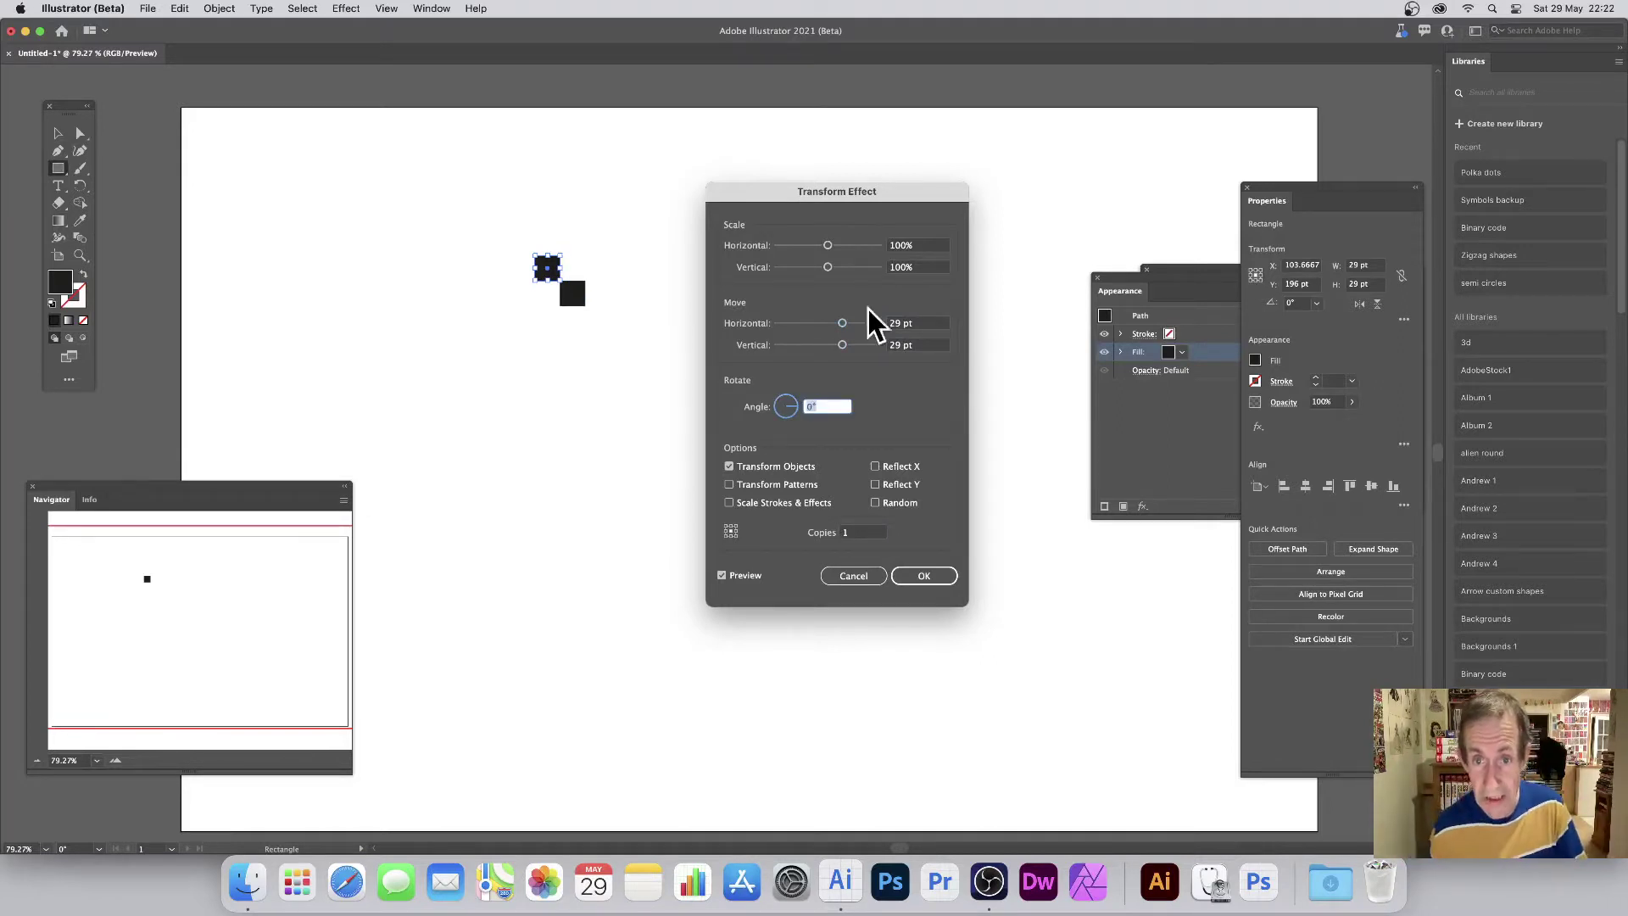
pyautogui.click(928, 323)
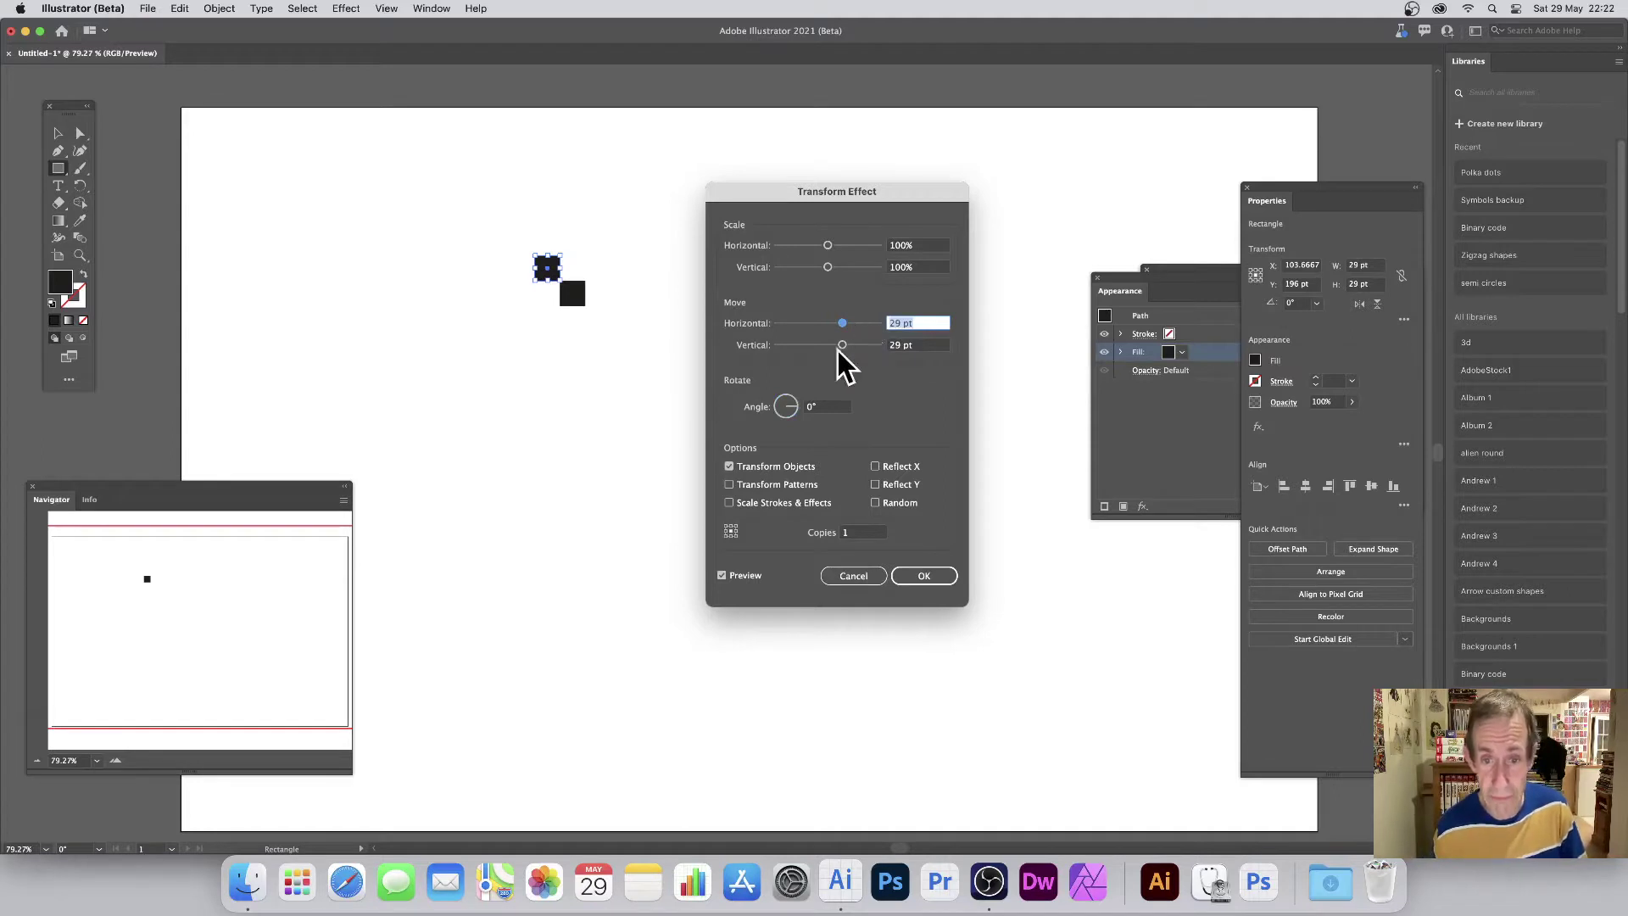
pyautogui.click(922, 576)
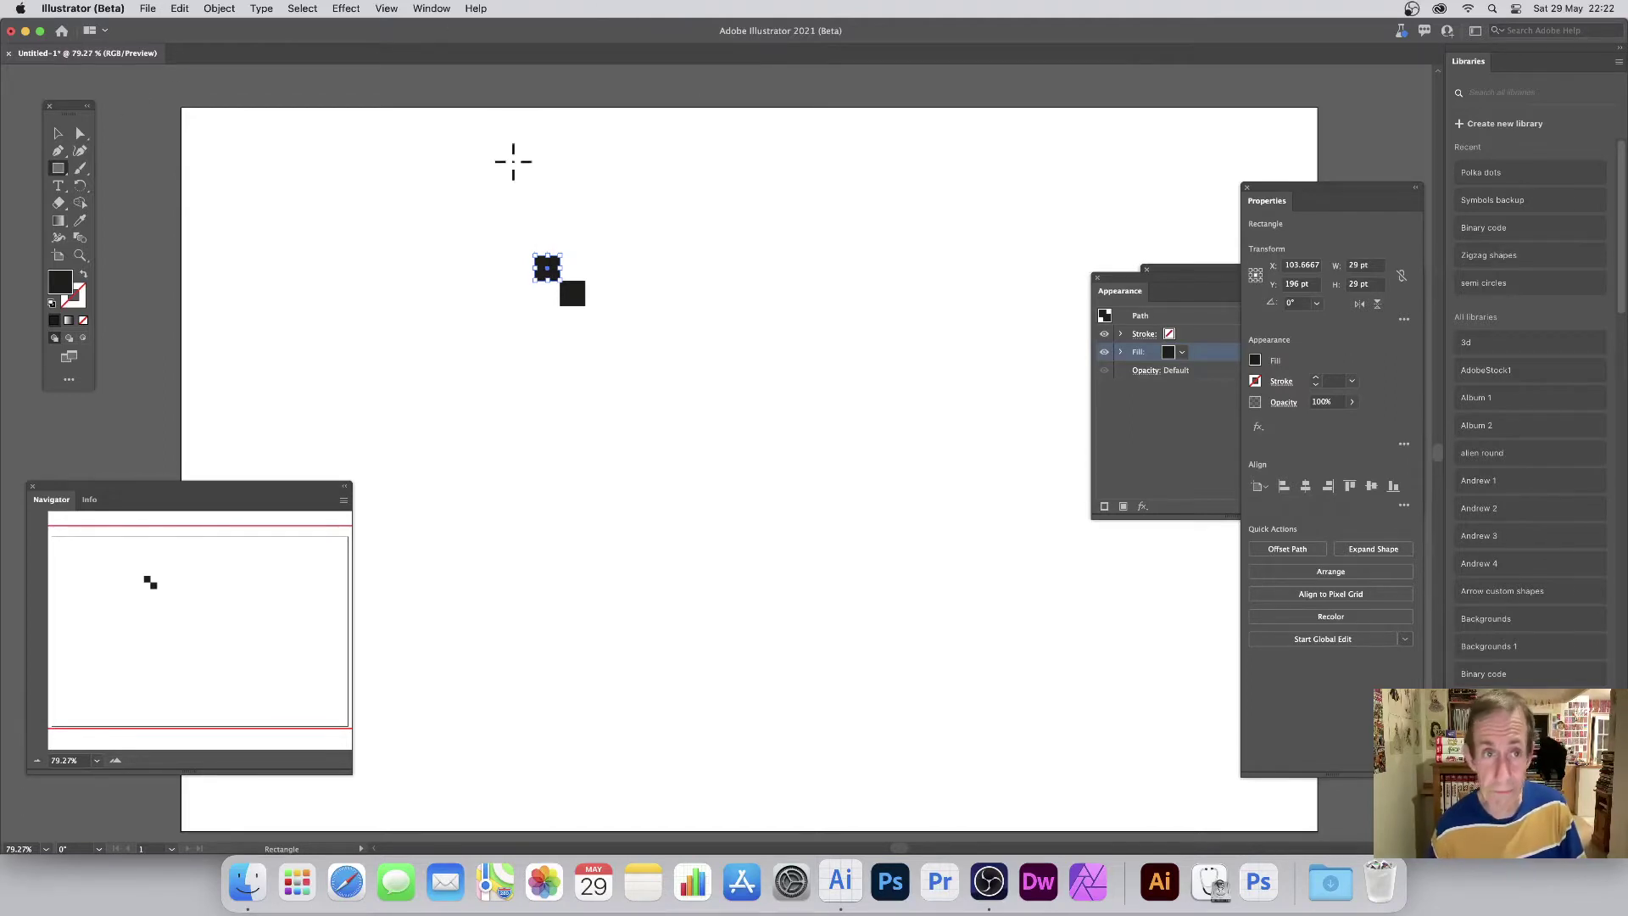
# Step: Add a new Transform effect moving 58 pt horizontally with 20 copies
pyautogui.click(344, 10)
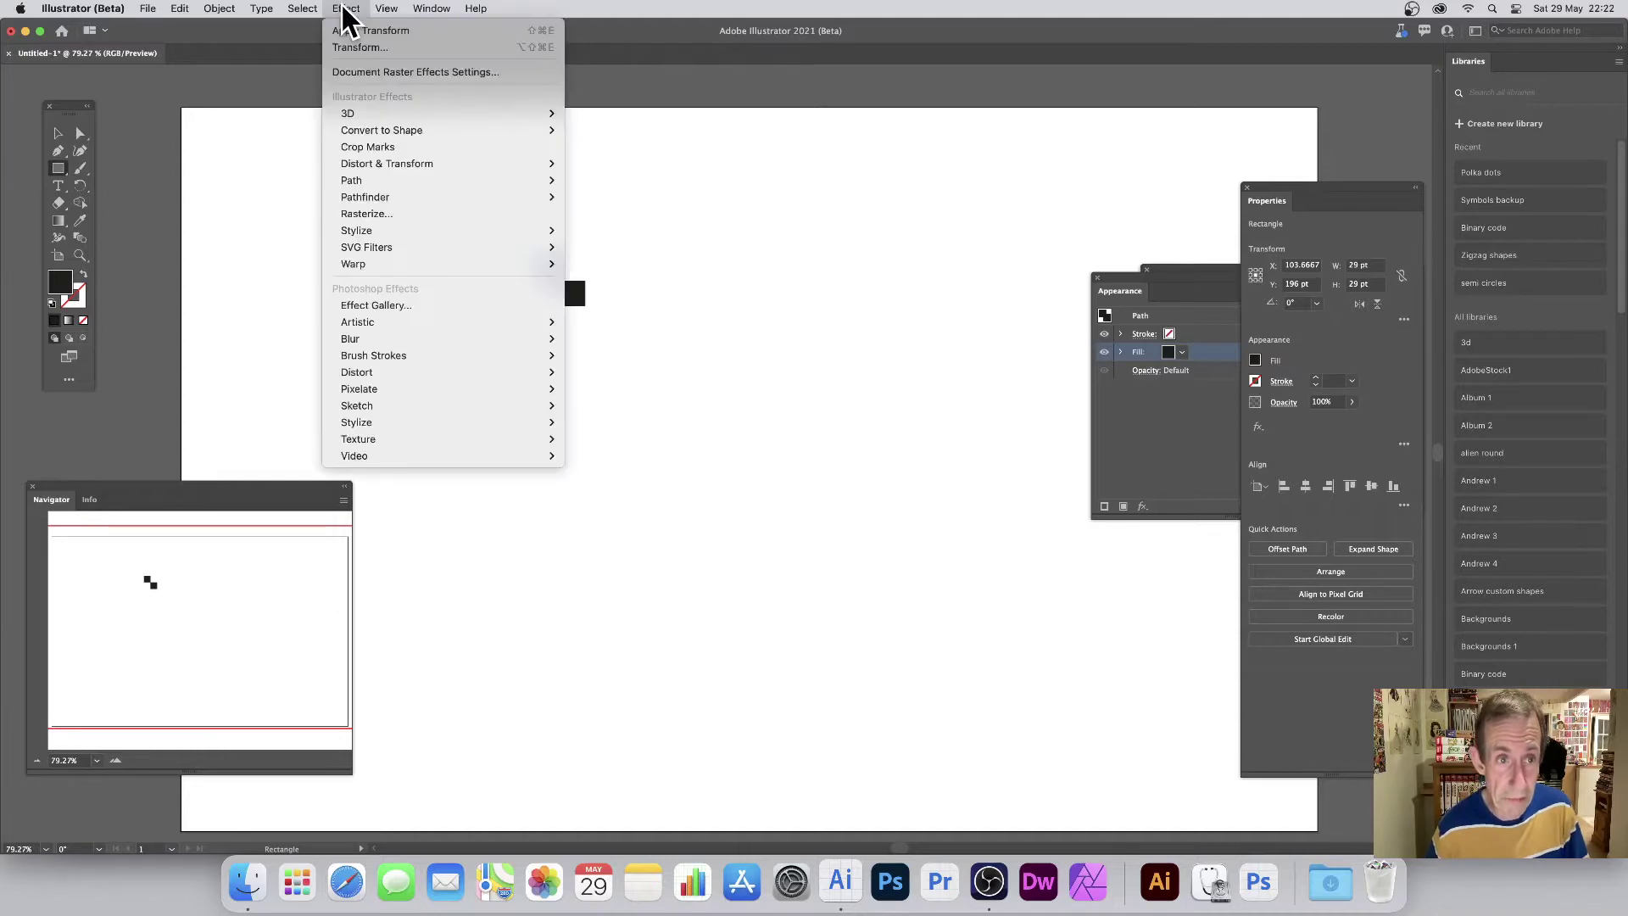
pyautogui.moveTo(367, 164)
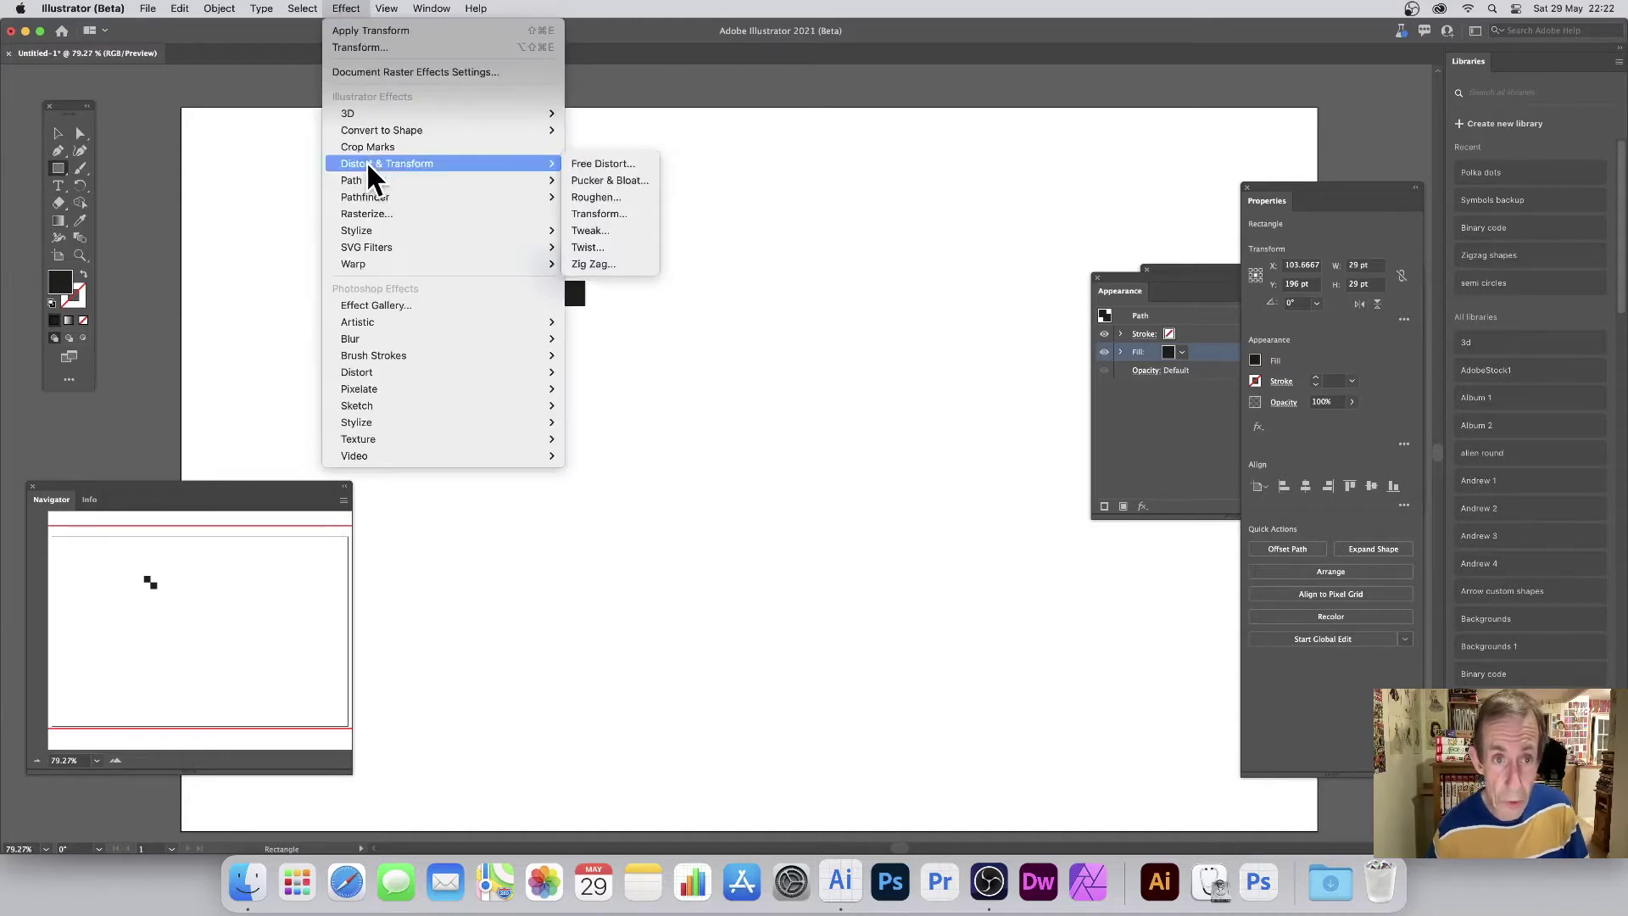
pyautogui.click(606, 215)
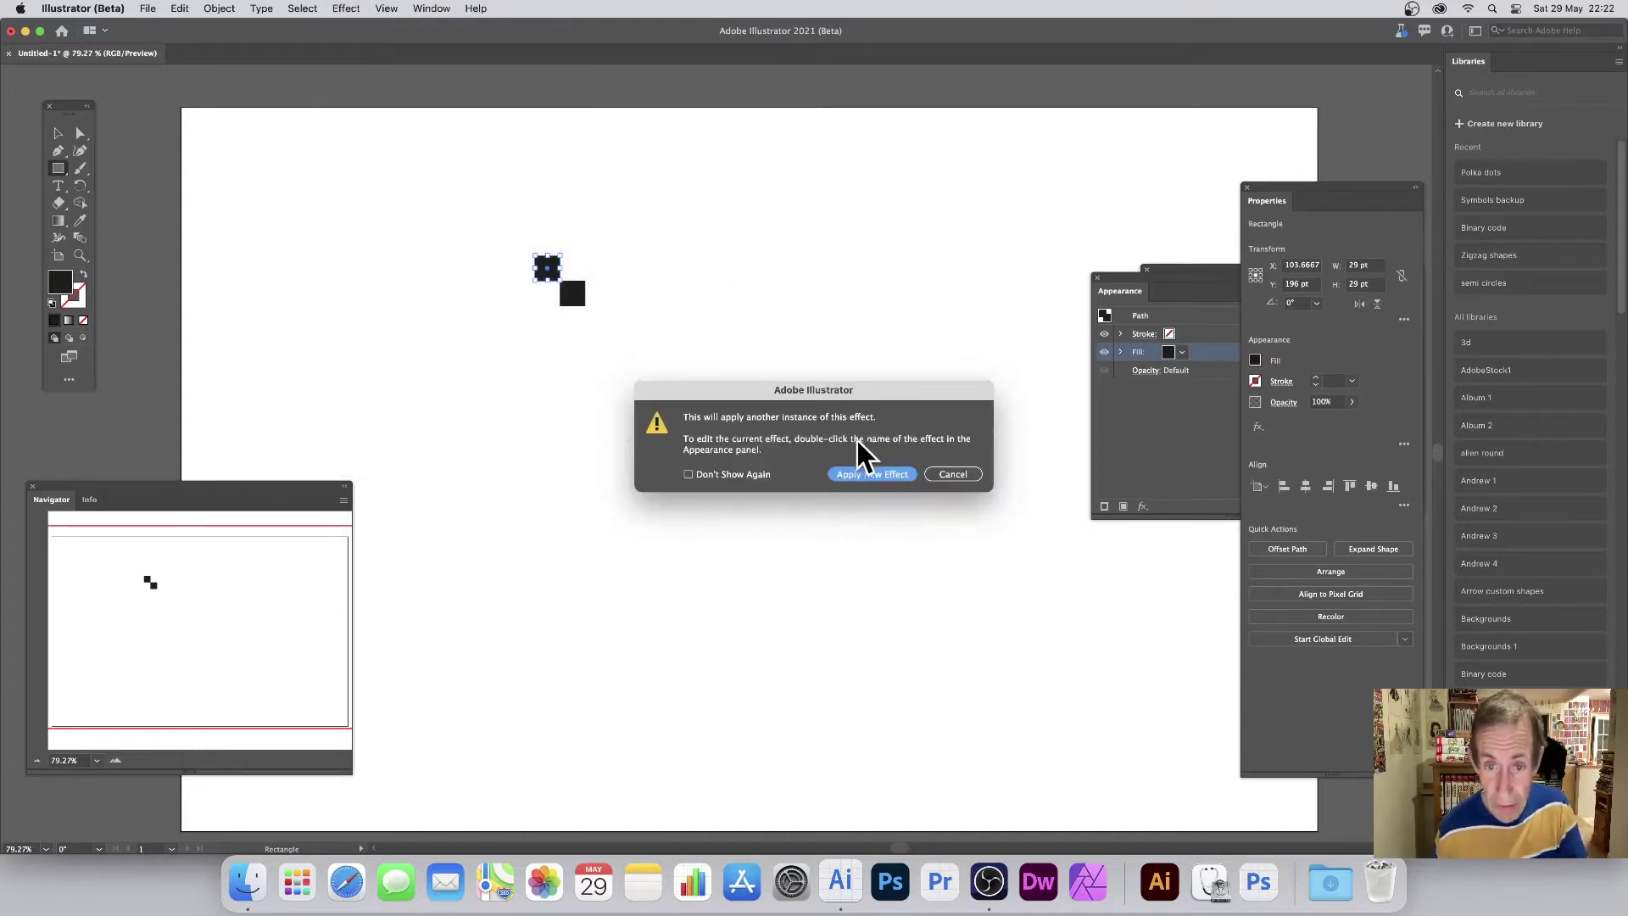
pyautogui.click(889, 475)
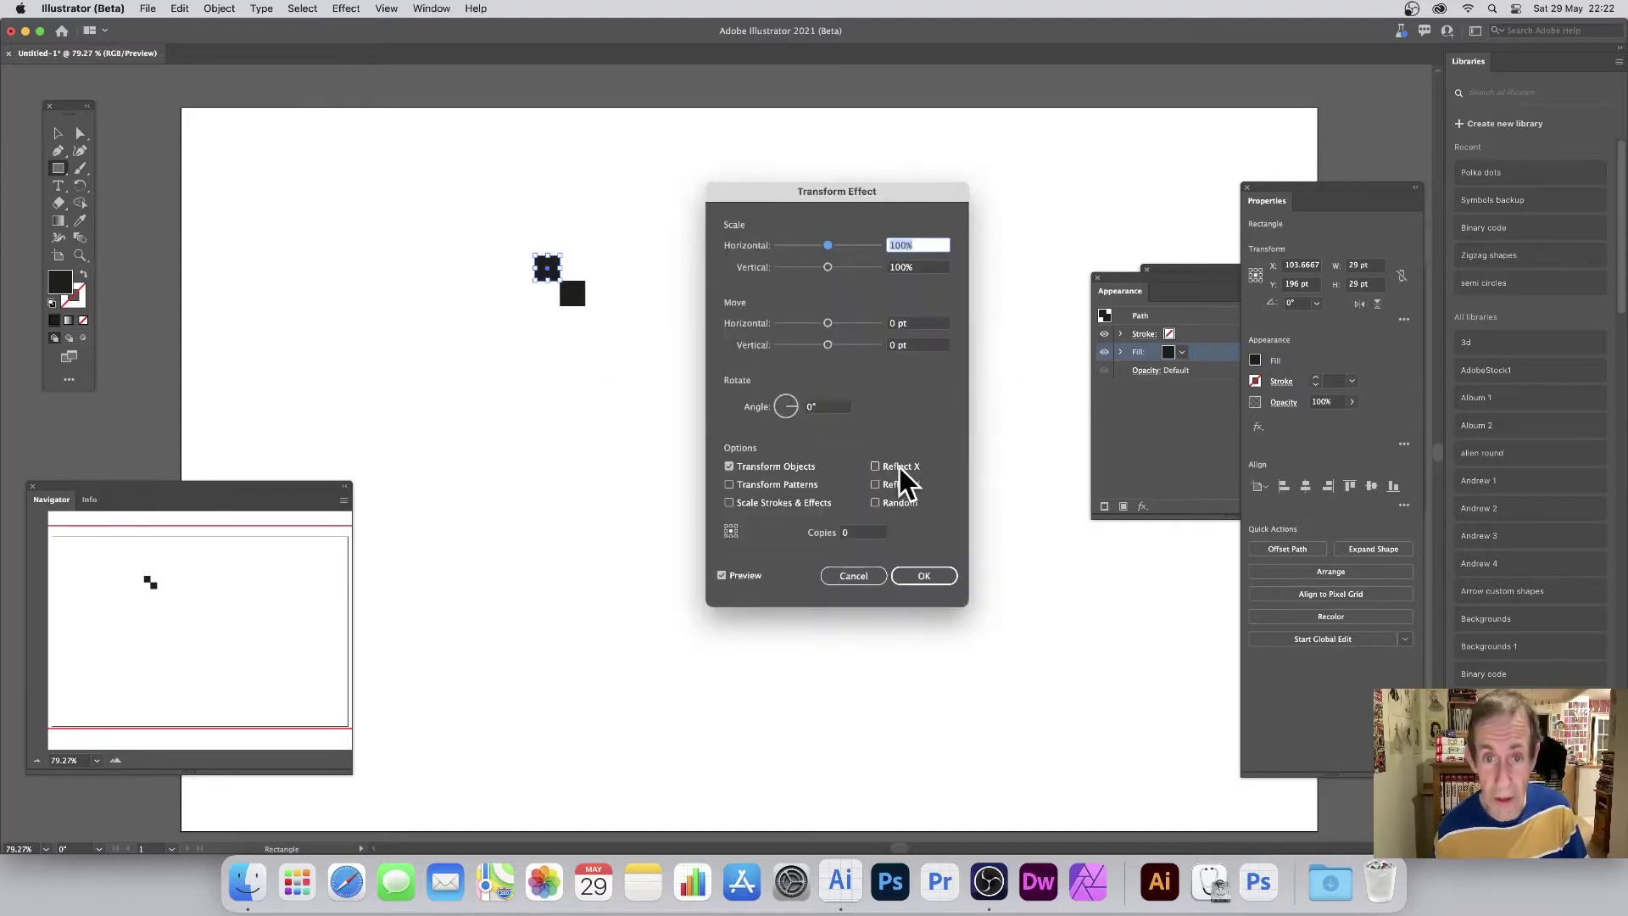
pyautogui.click(916, 325)
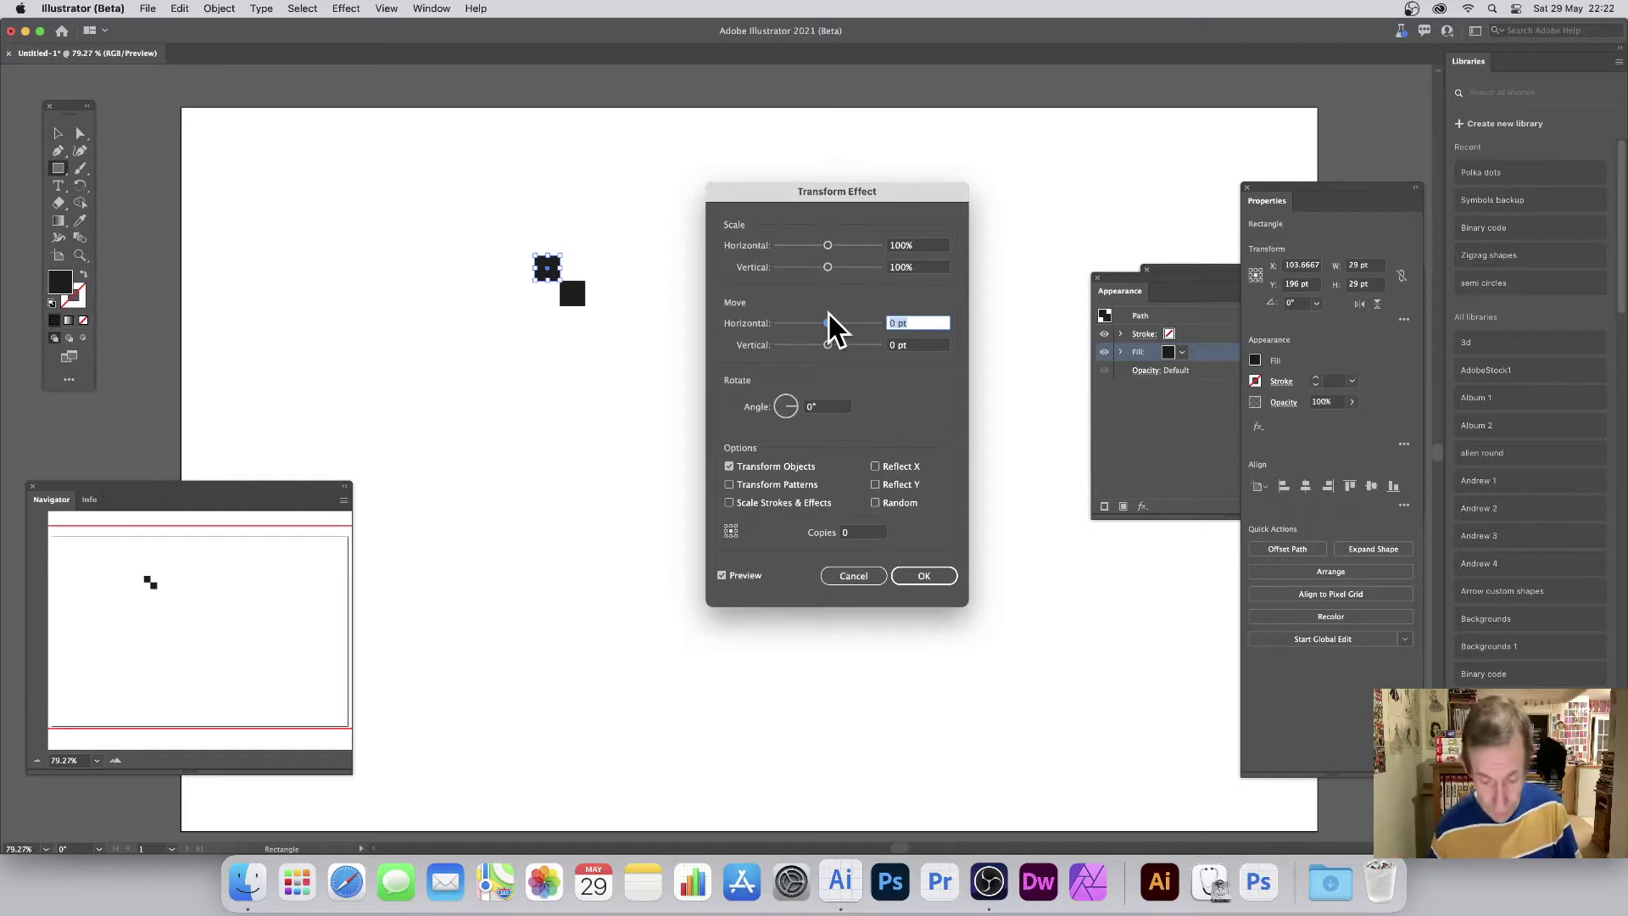
pyautogui.write('58')
pyautogui.press('Tab')
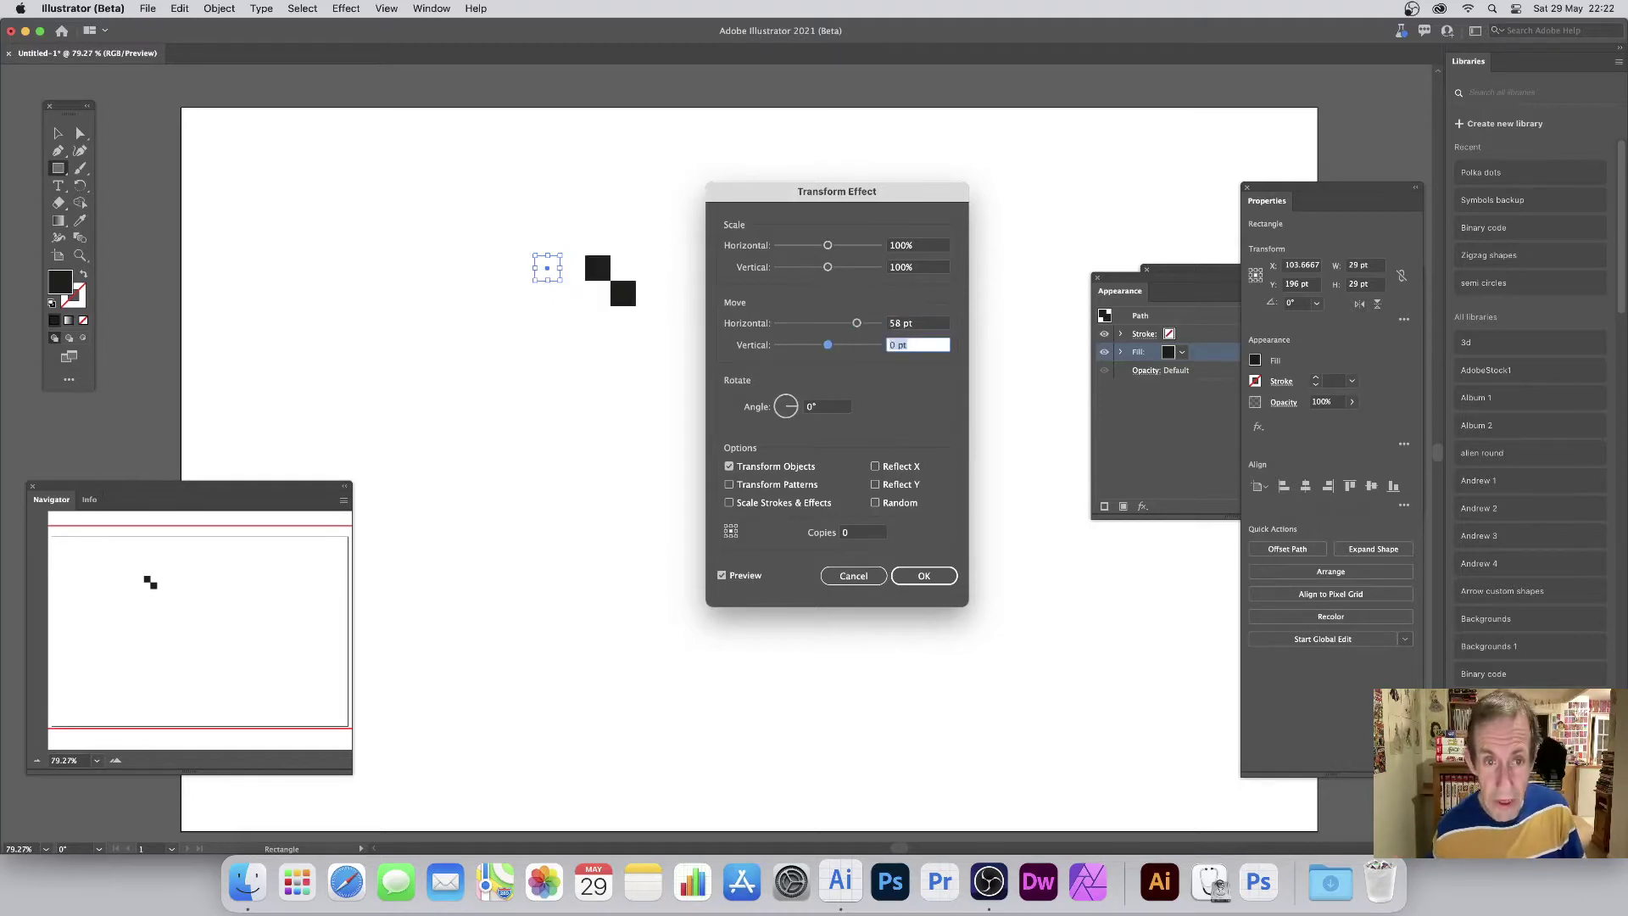
pyautogui.click(856, 533)
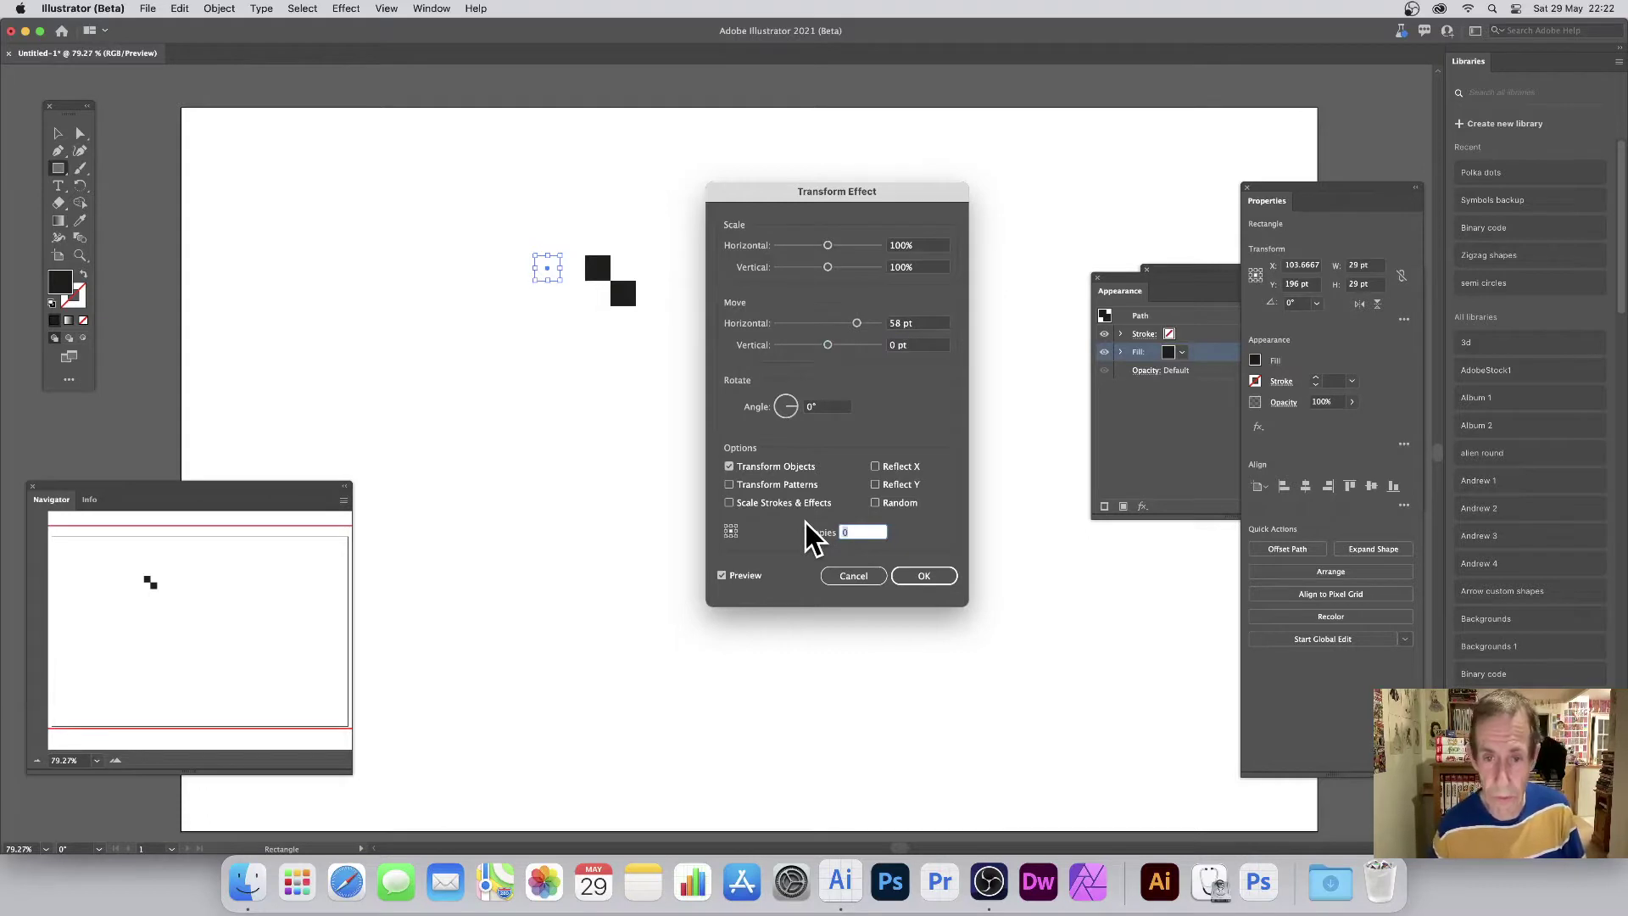
pyautogui.write('20')
pyautogui.press('Tab')
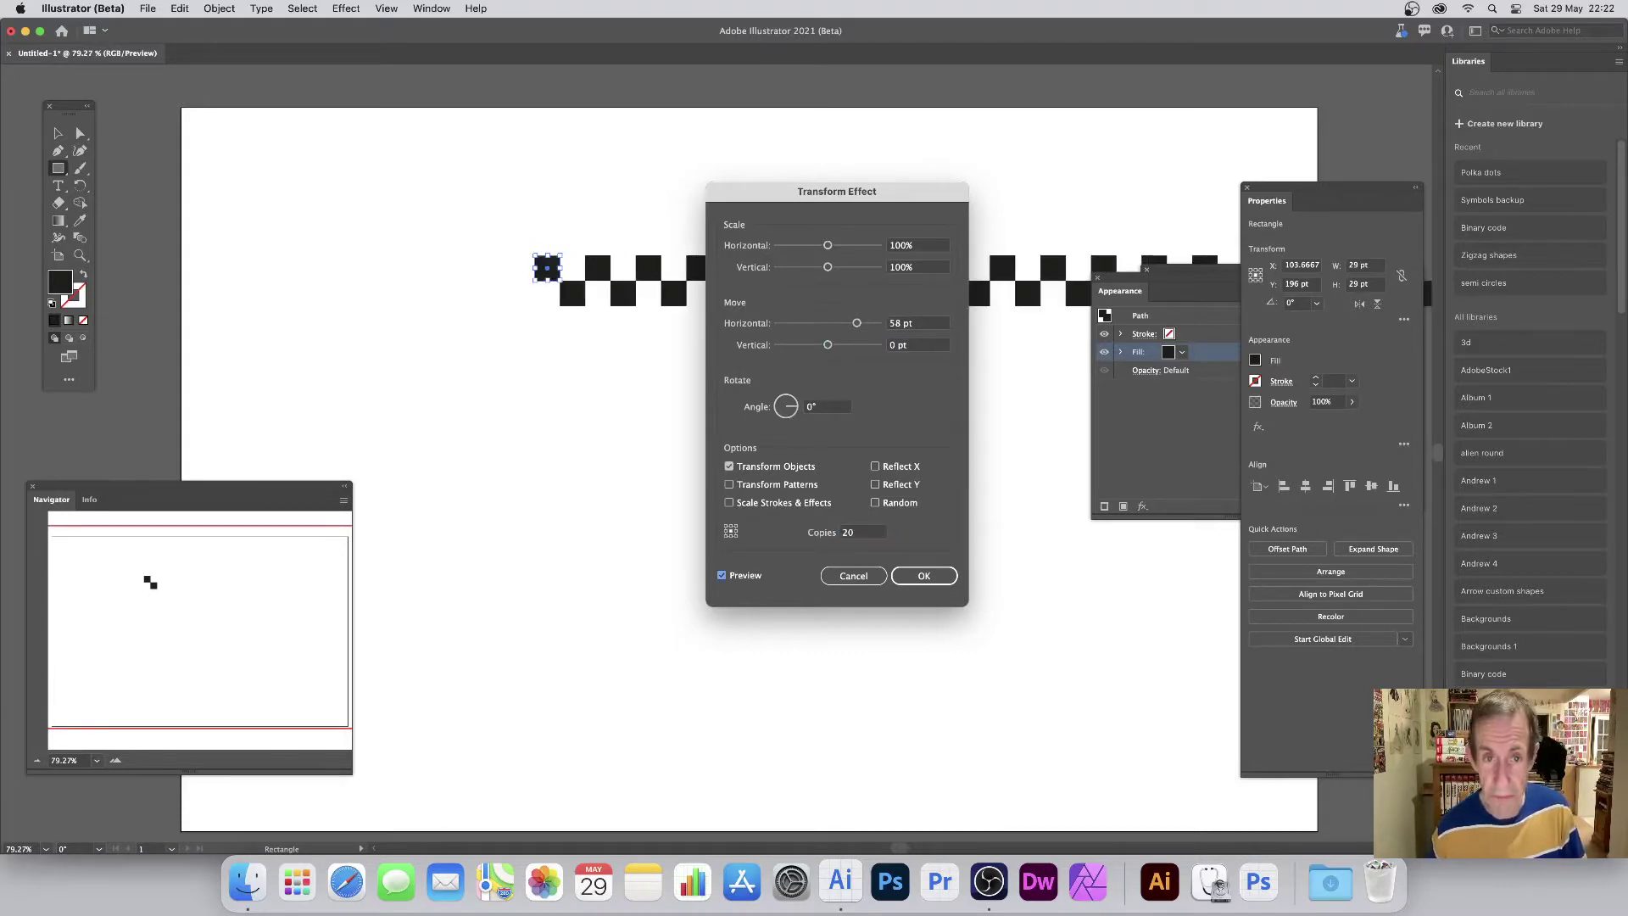
pyautogui.moveTo(815, 192); pyautogui.dragTo(874, 241)
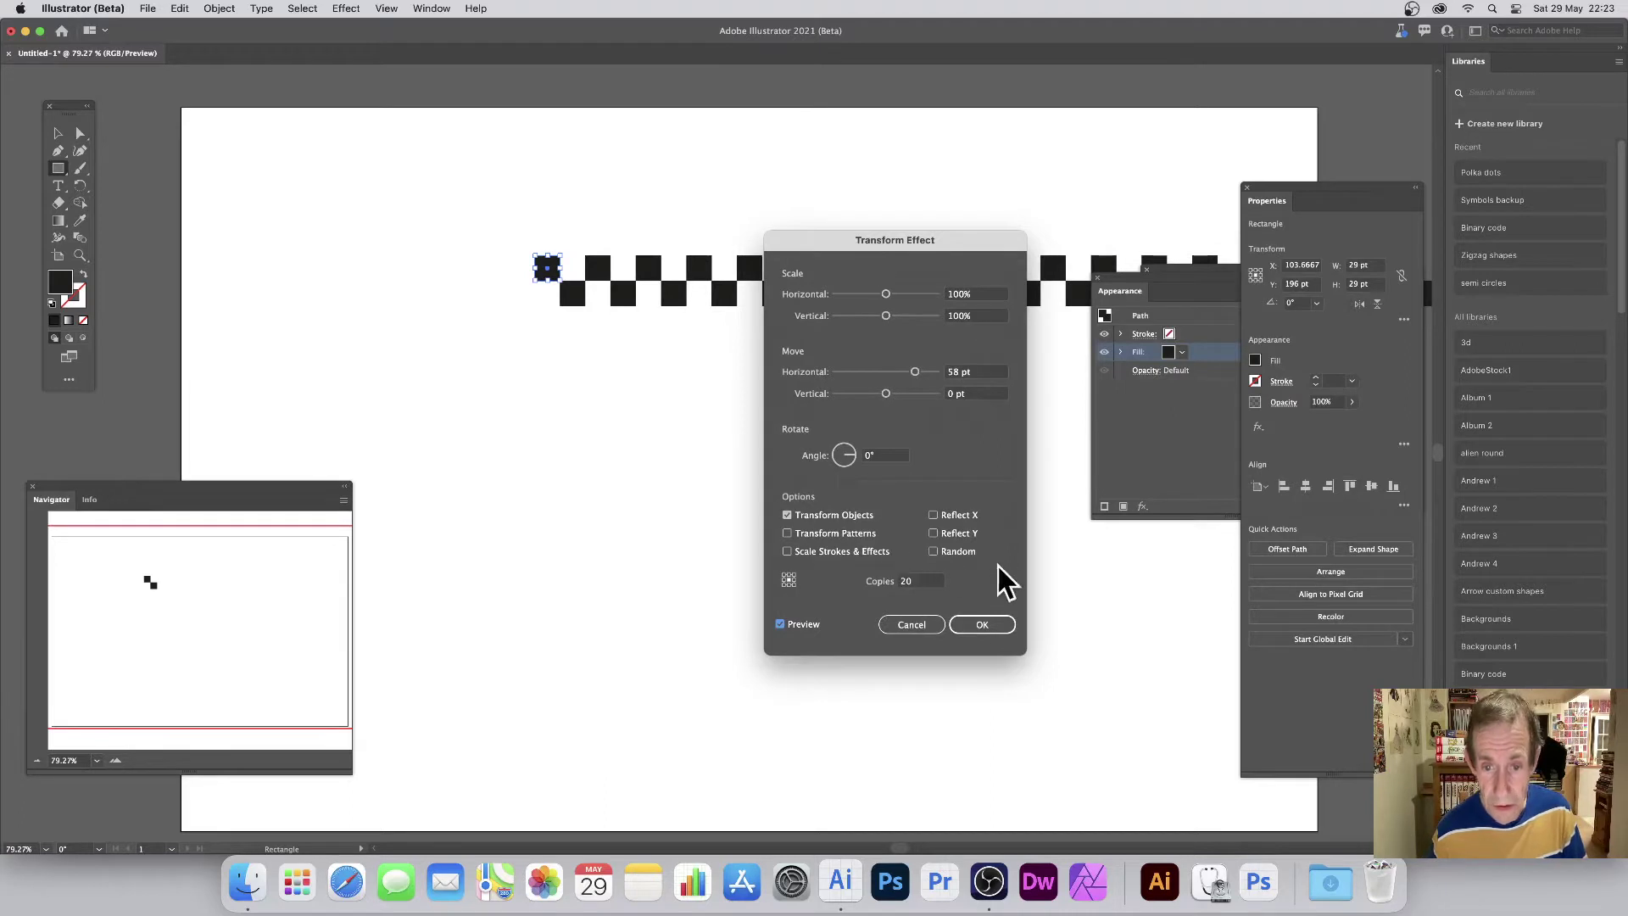
pyautogui.click(985, 627)
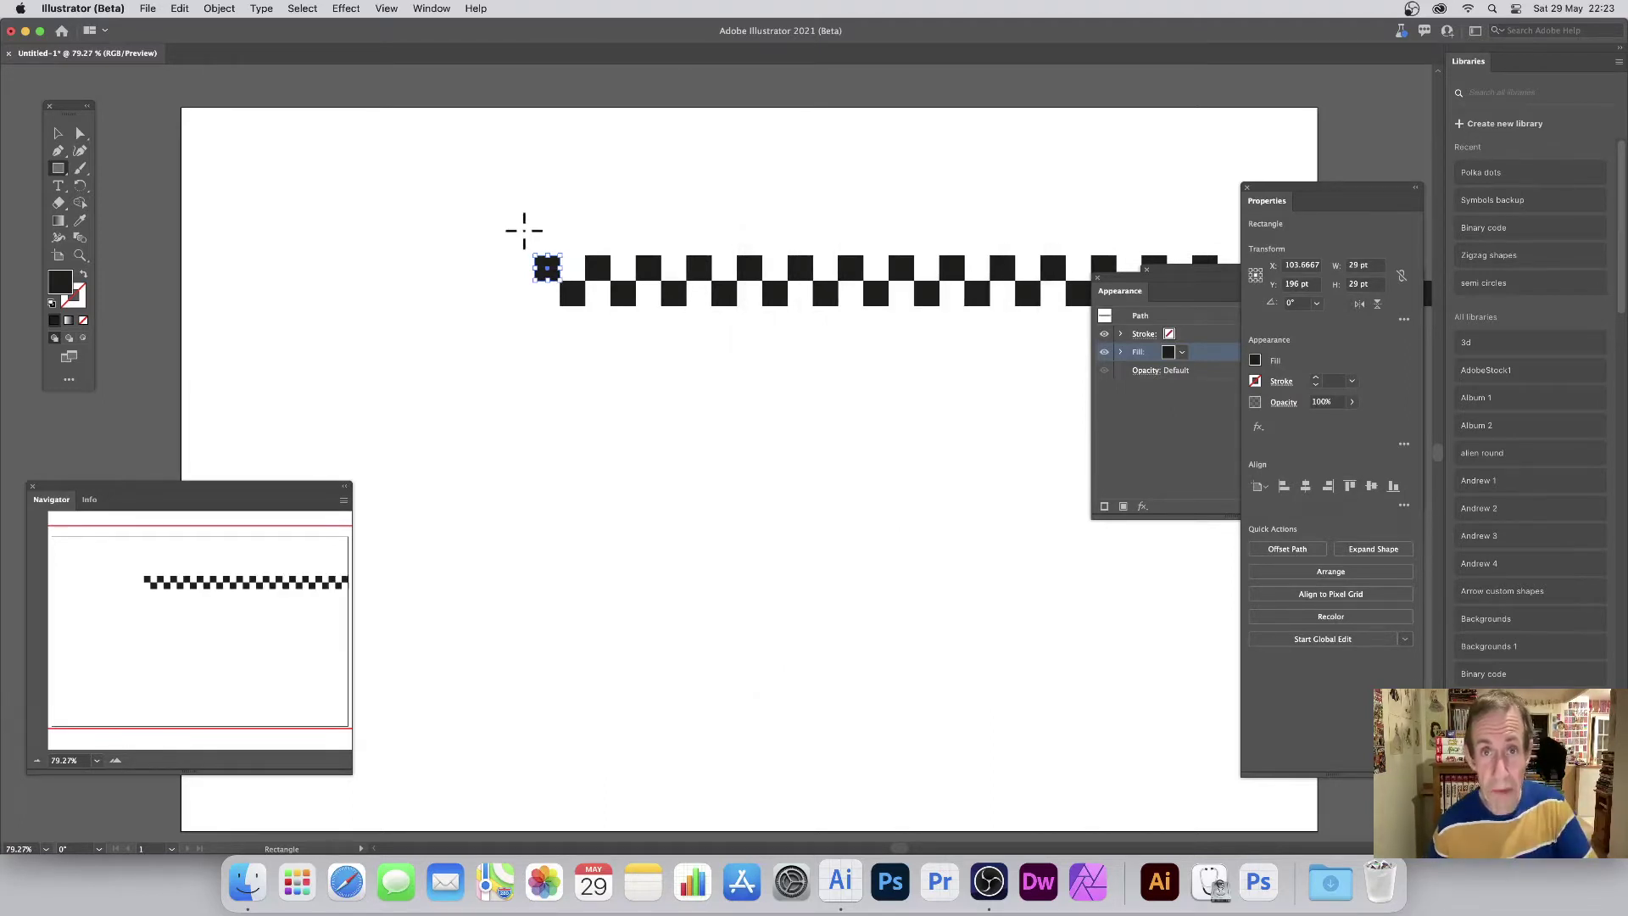
# Step: Add a third Transform effect moving 58 pt vertically with 20 copies
pyautogui.click(346, 10)
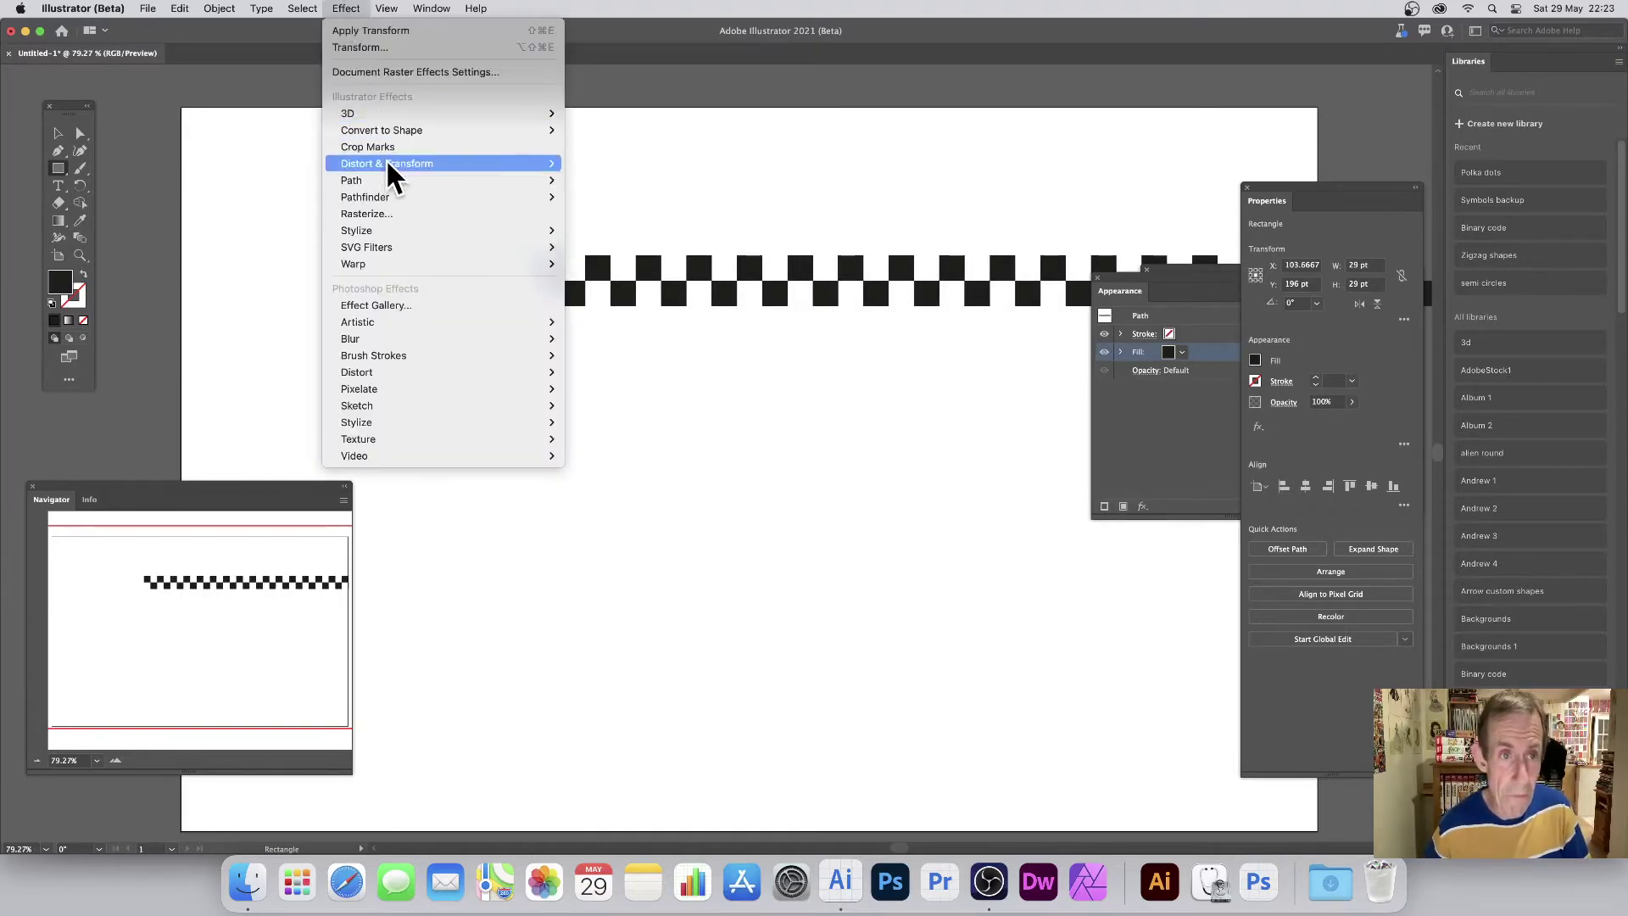
pyautogui.moveTo(388, 166)
pyautogui.click(607, 214)
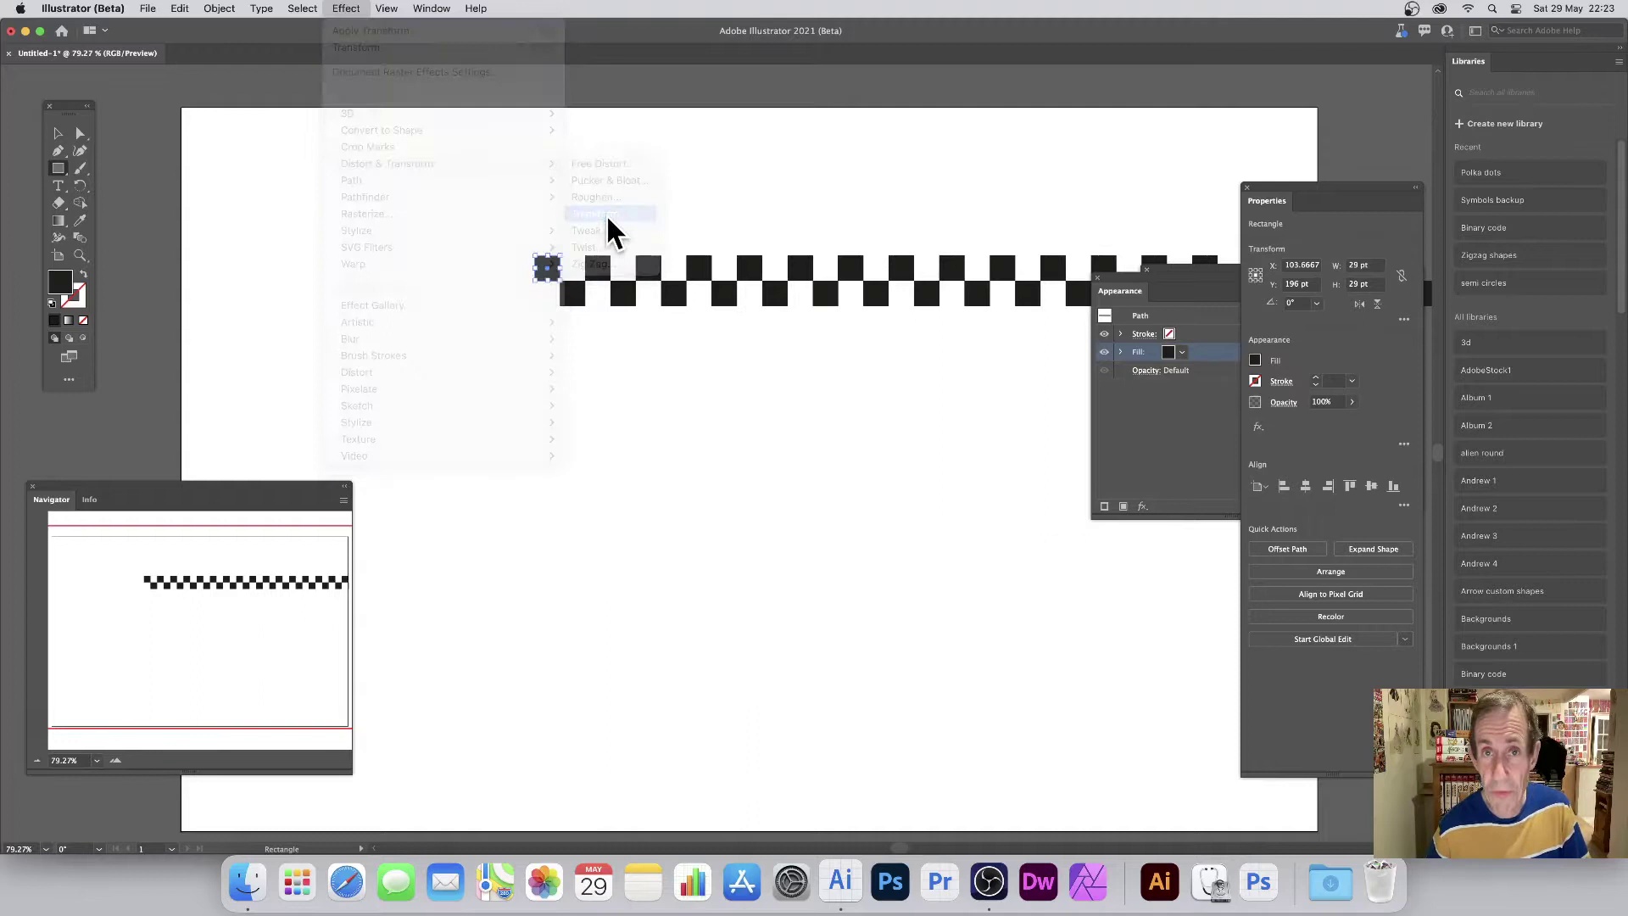
pyautogui.click(883, 476)
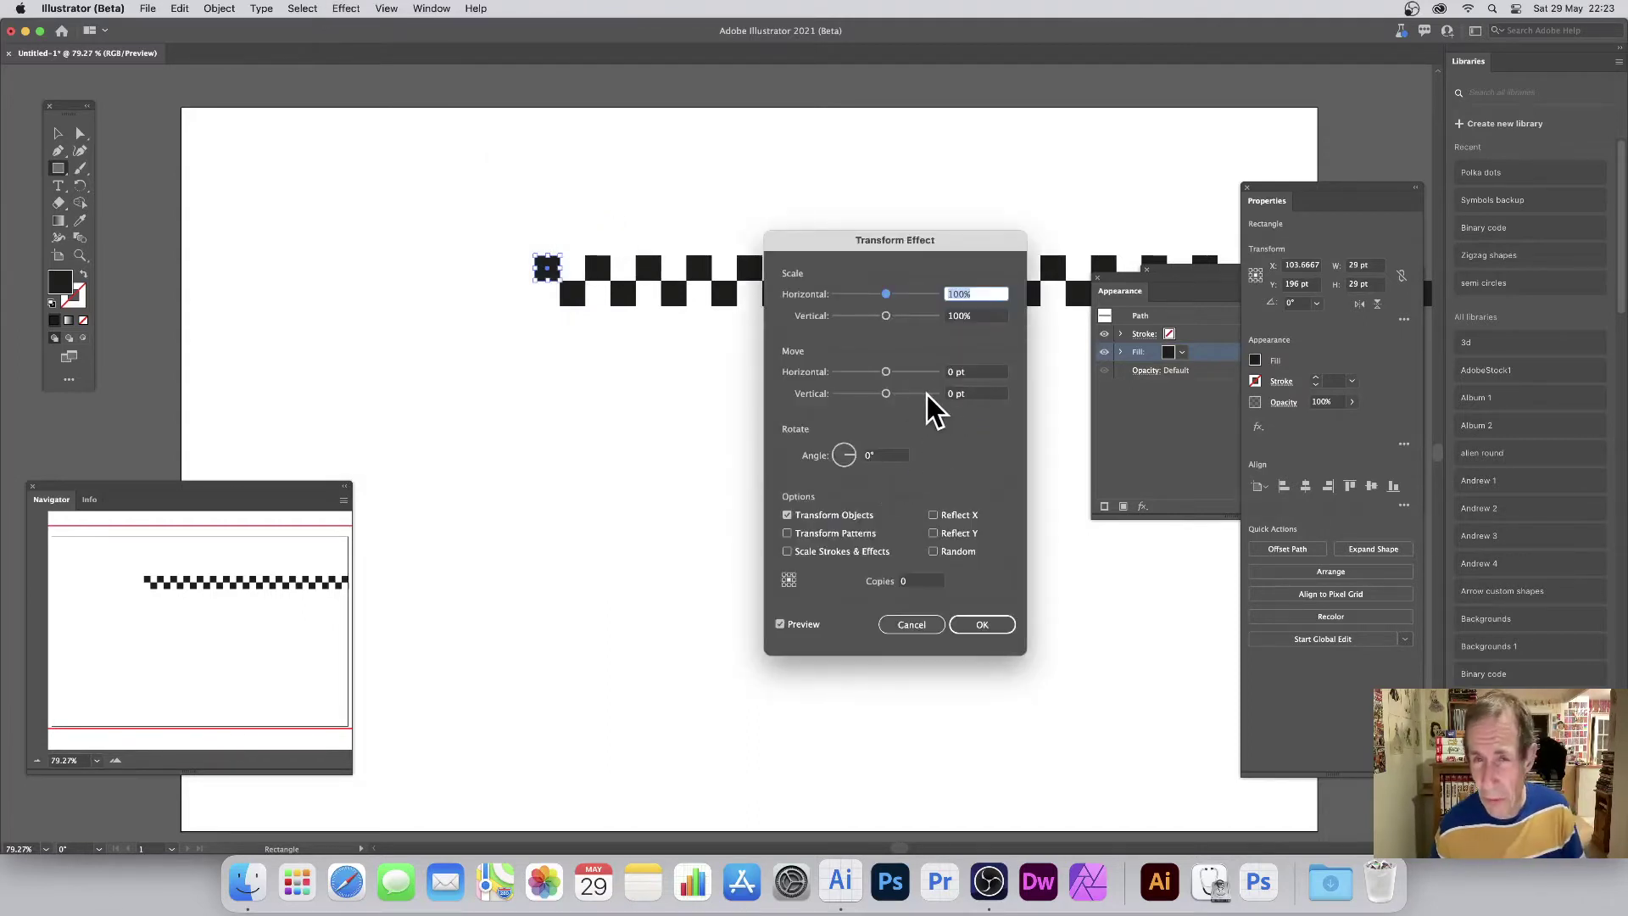
pyautogui.click(953, 393)
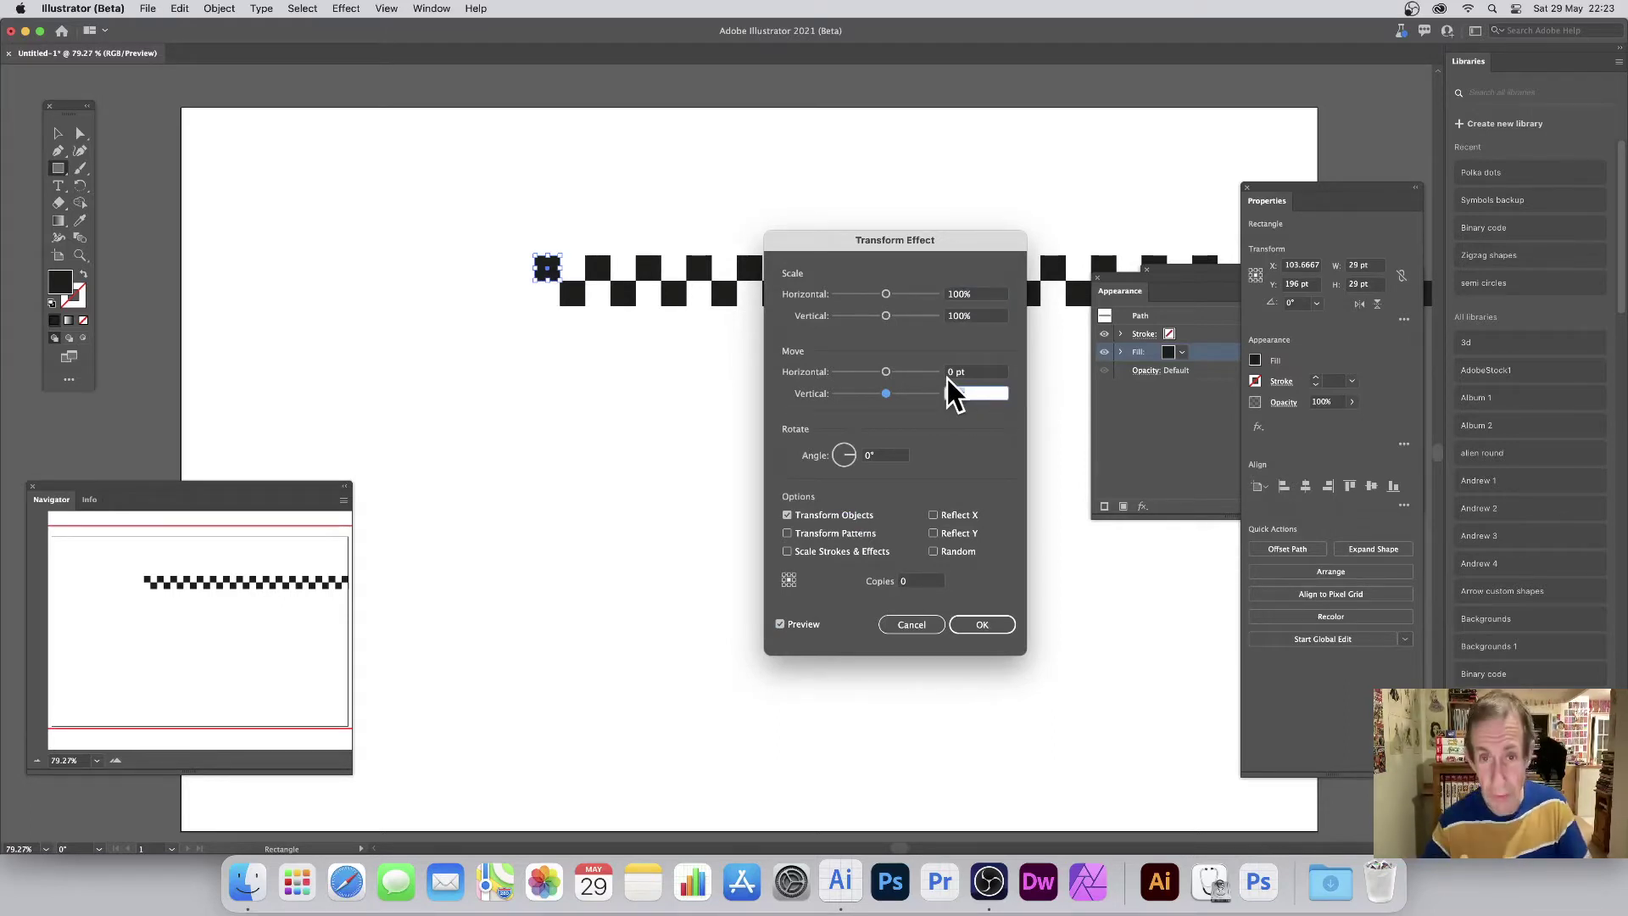
pyautogui.write('58')
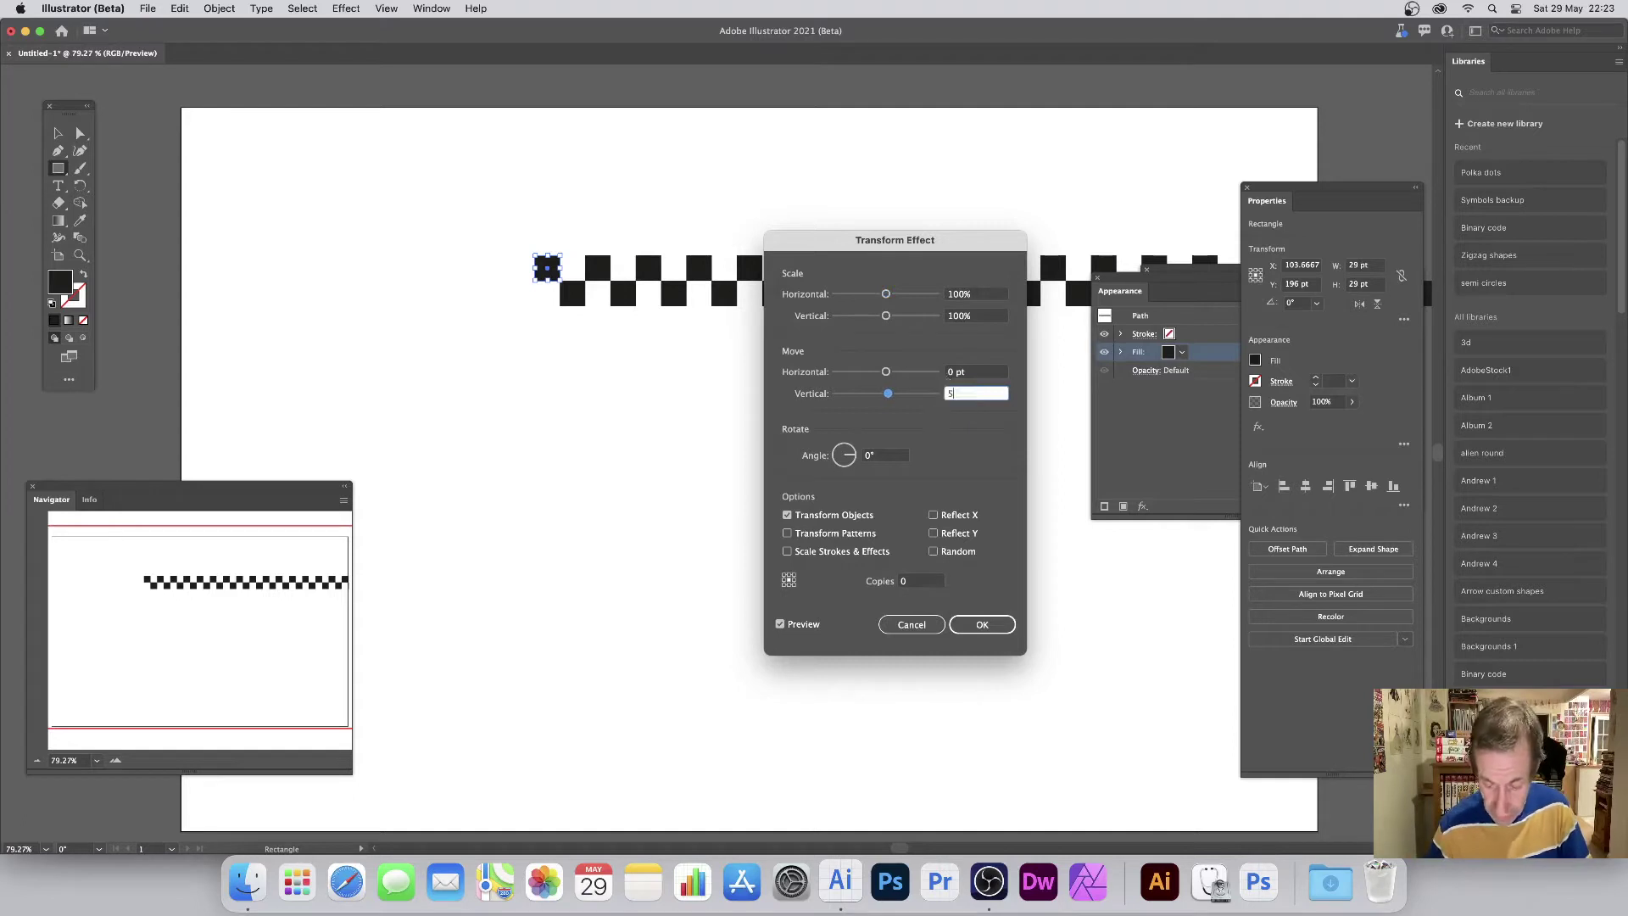
pyautogui.press('Tab')
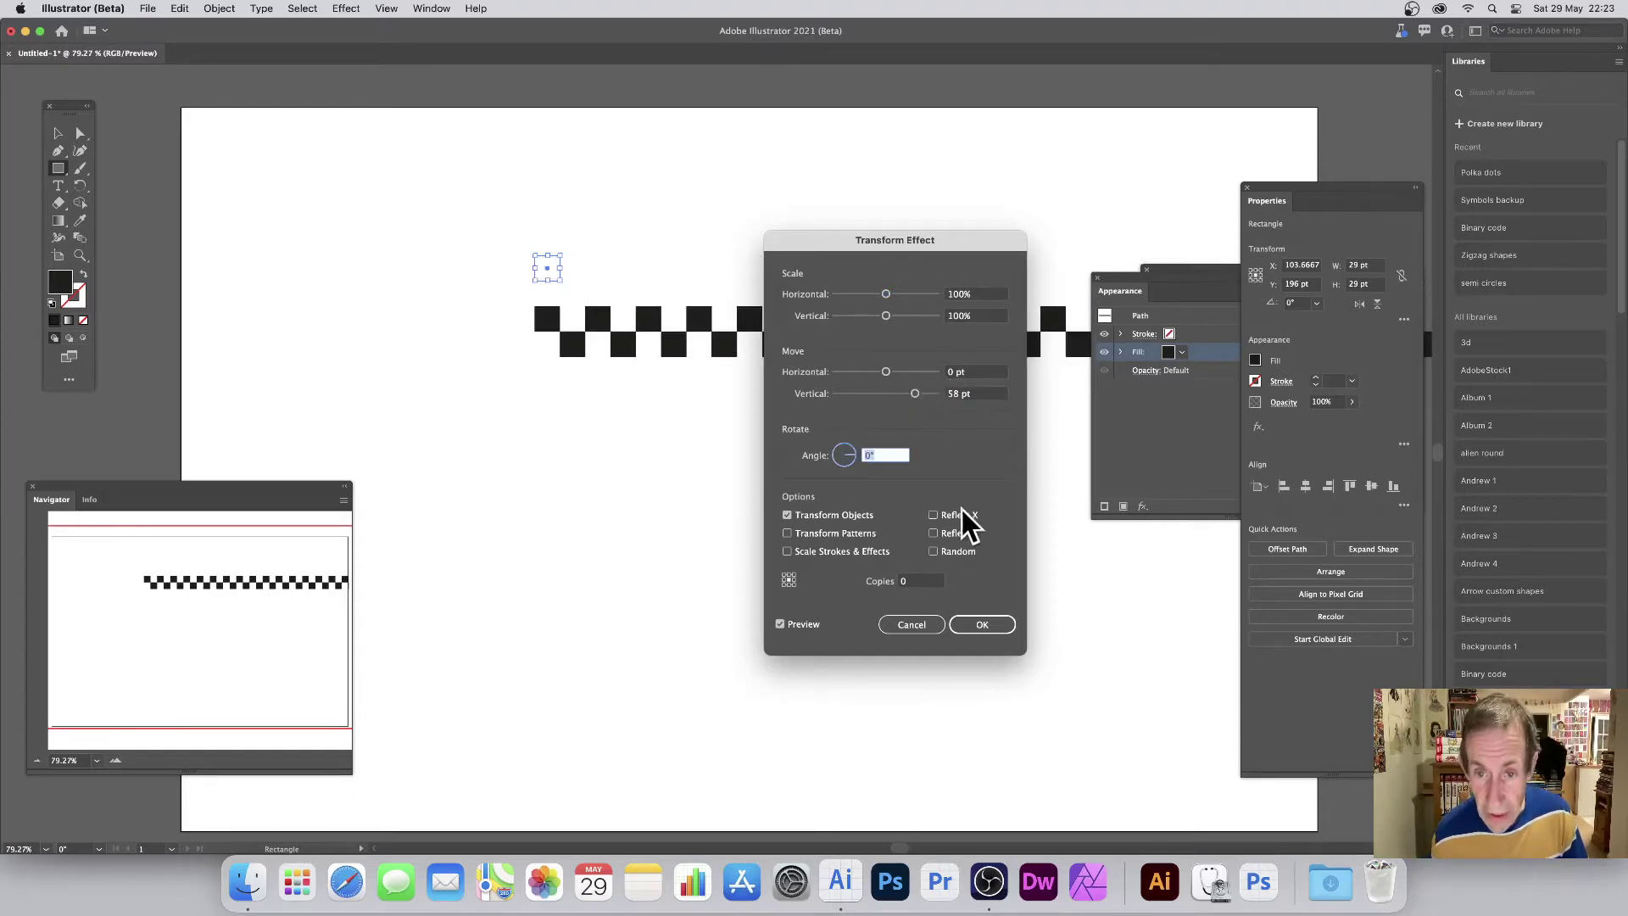
pyautogui.press('Tab')
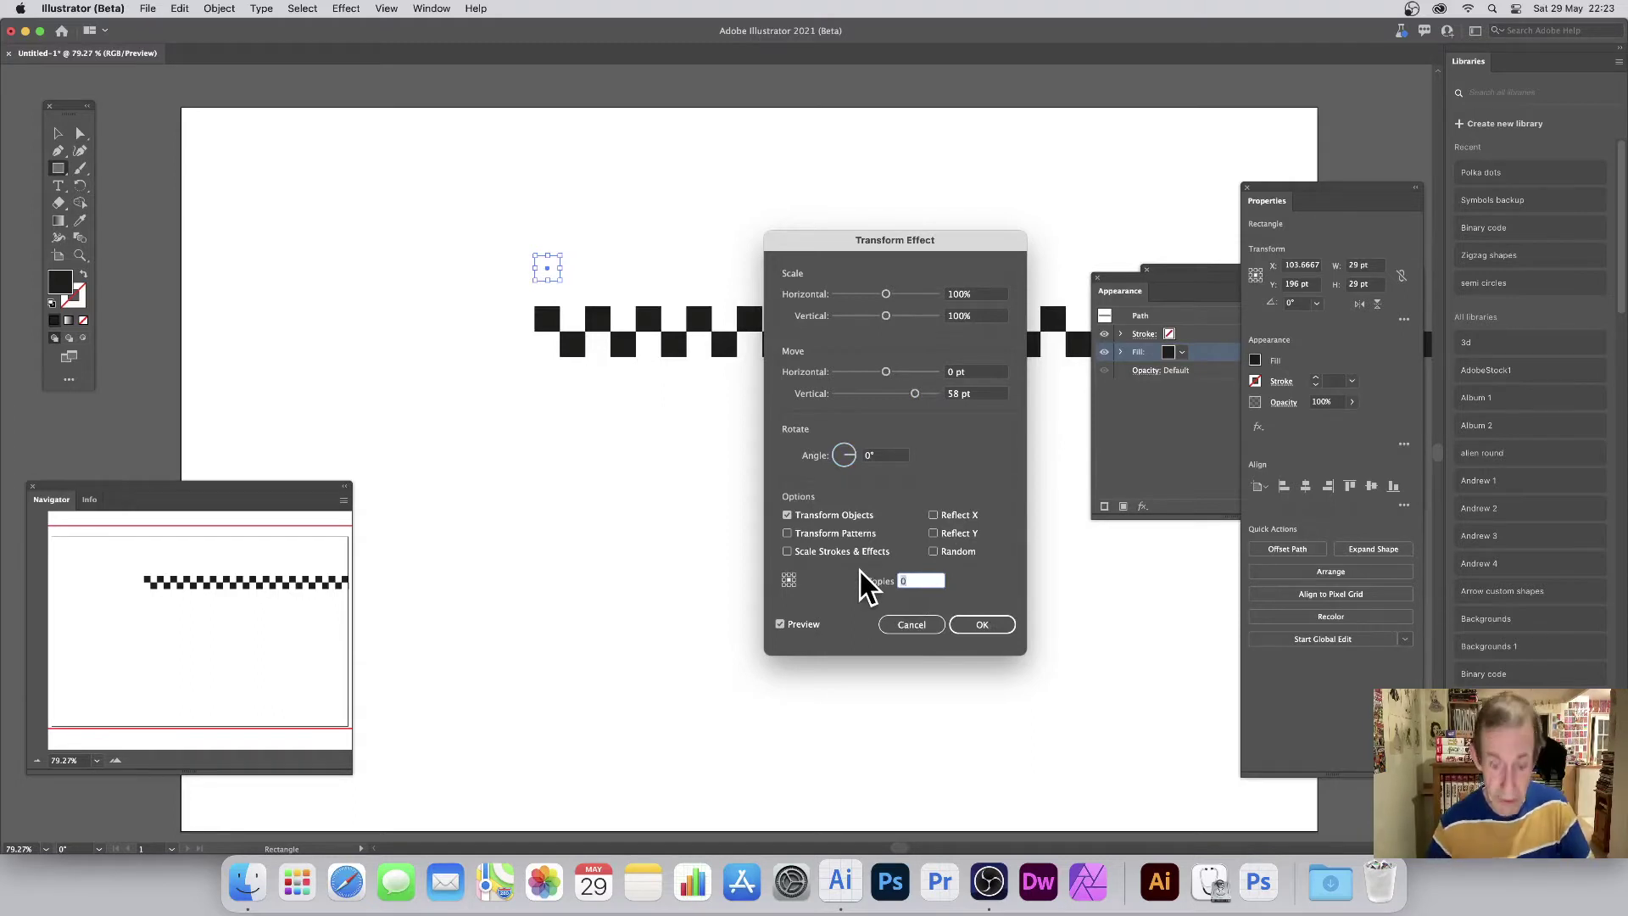
pyautogui.write('20')
pyautogui.press('Tab')
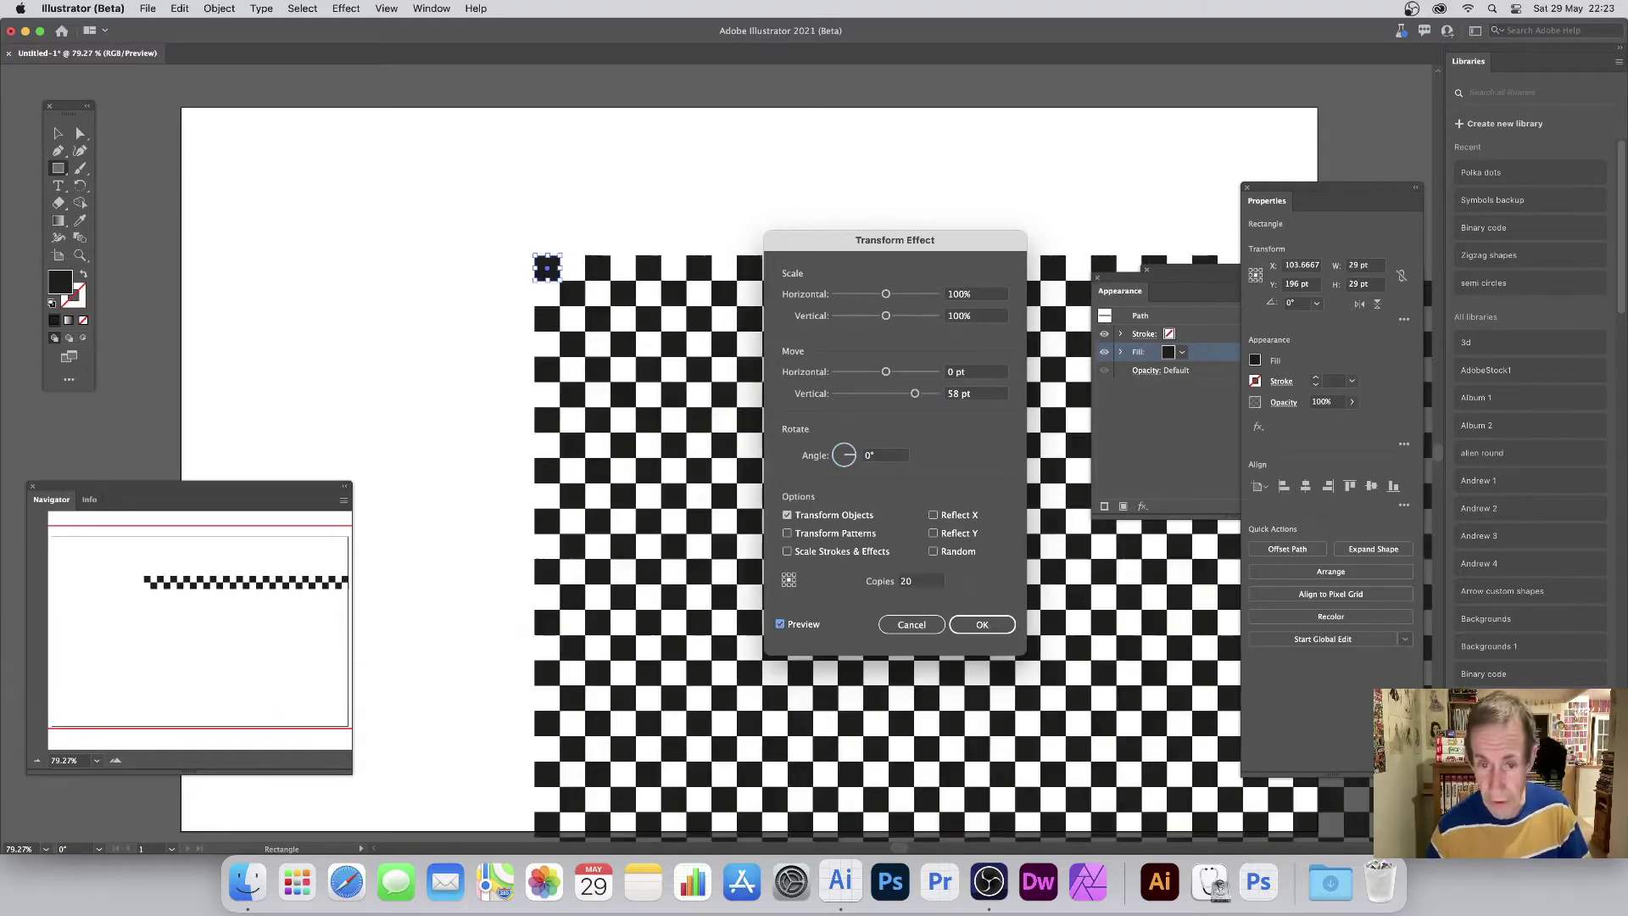
pyautogui.click(985, 622)
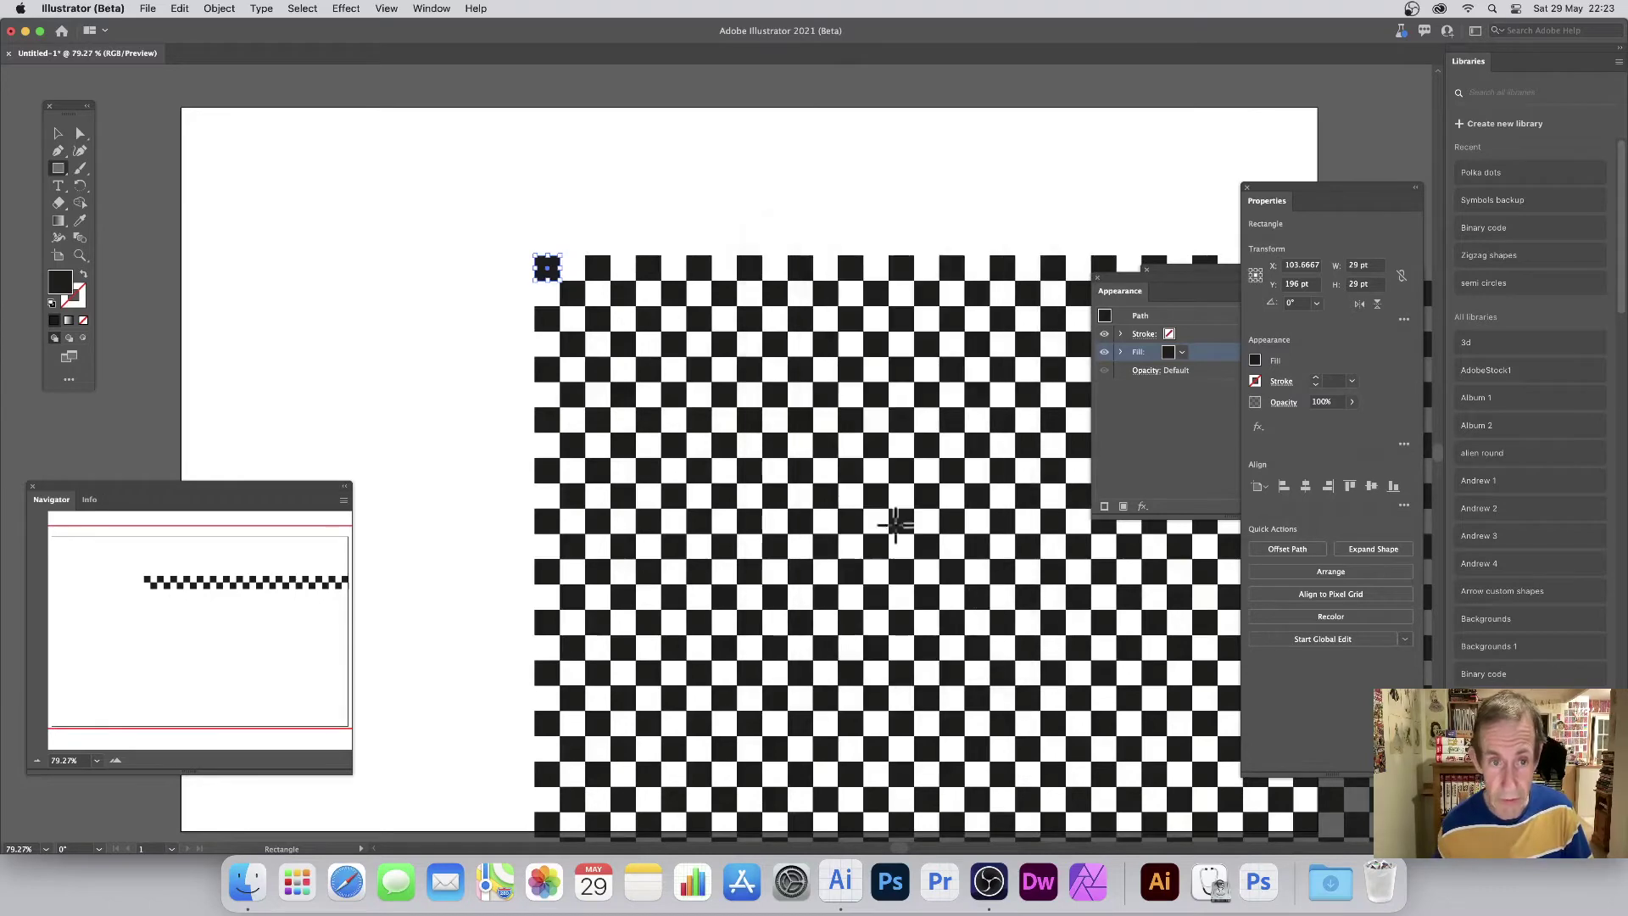
# Step: Rearrange the floating panels to bring the Graphic Styles panel into view
pyautogui.click(60, 135)
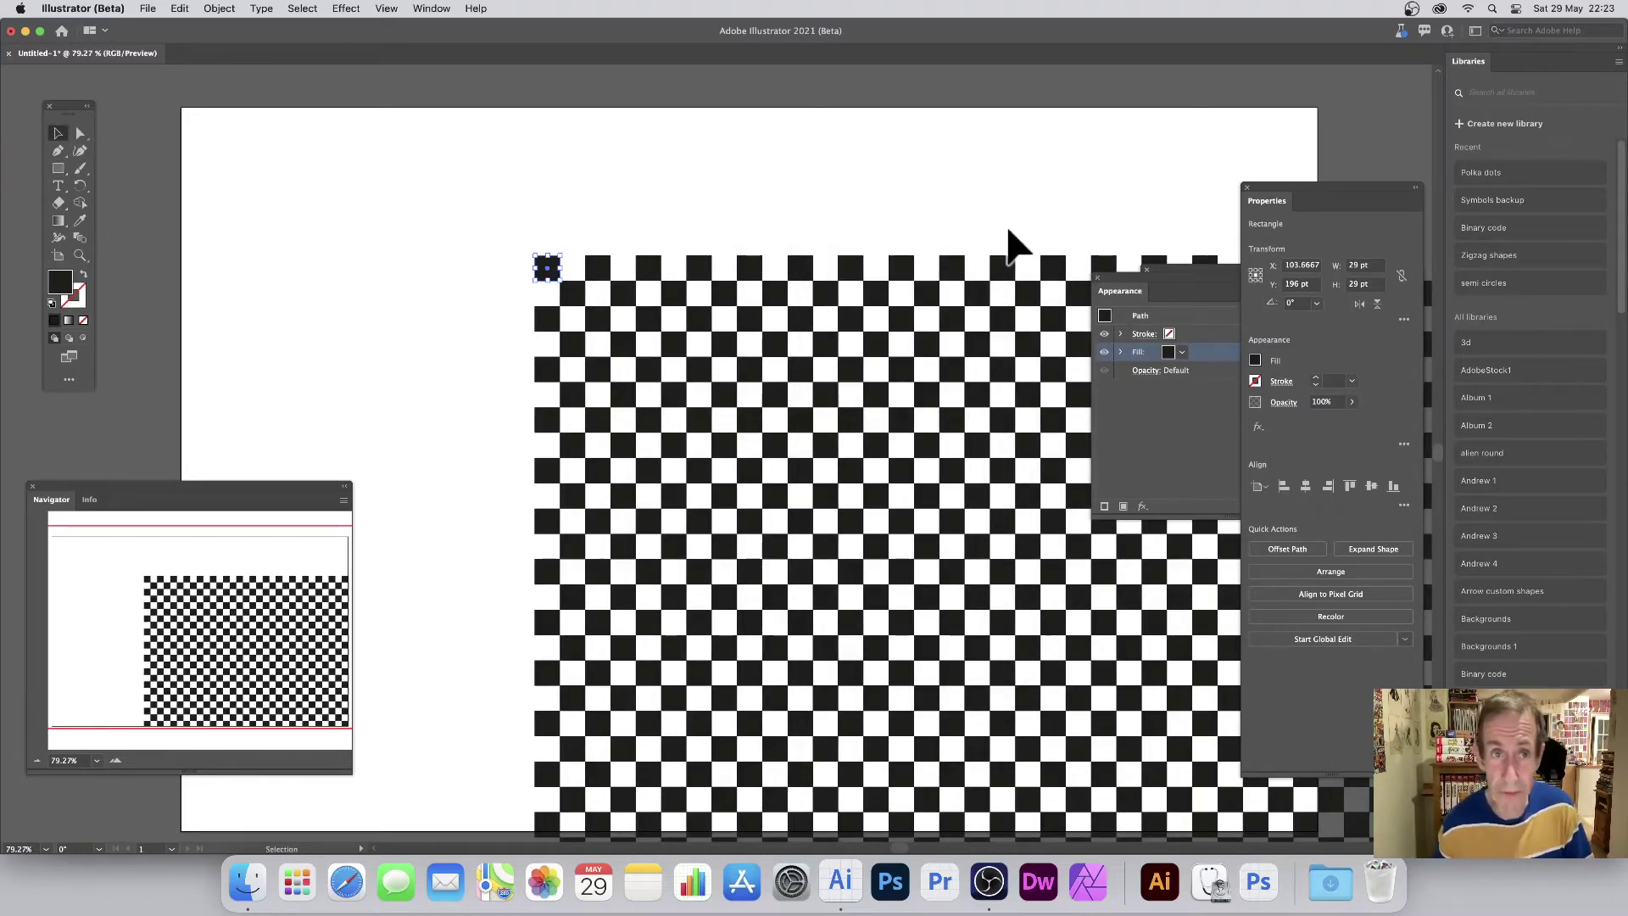
pyautogui.click(431, 10)
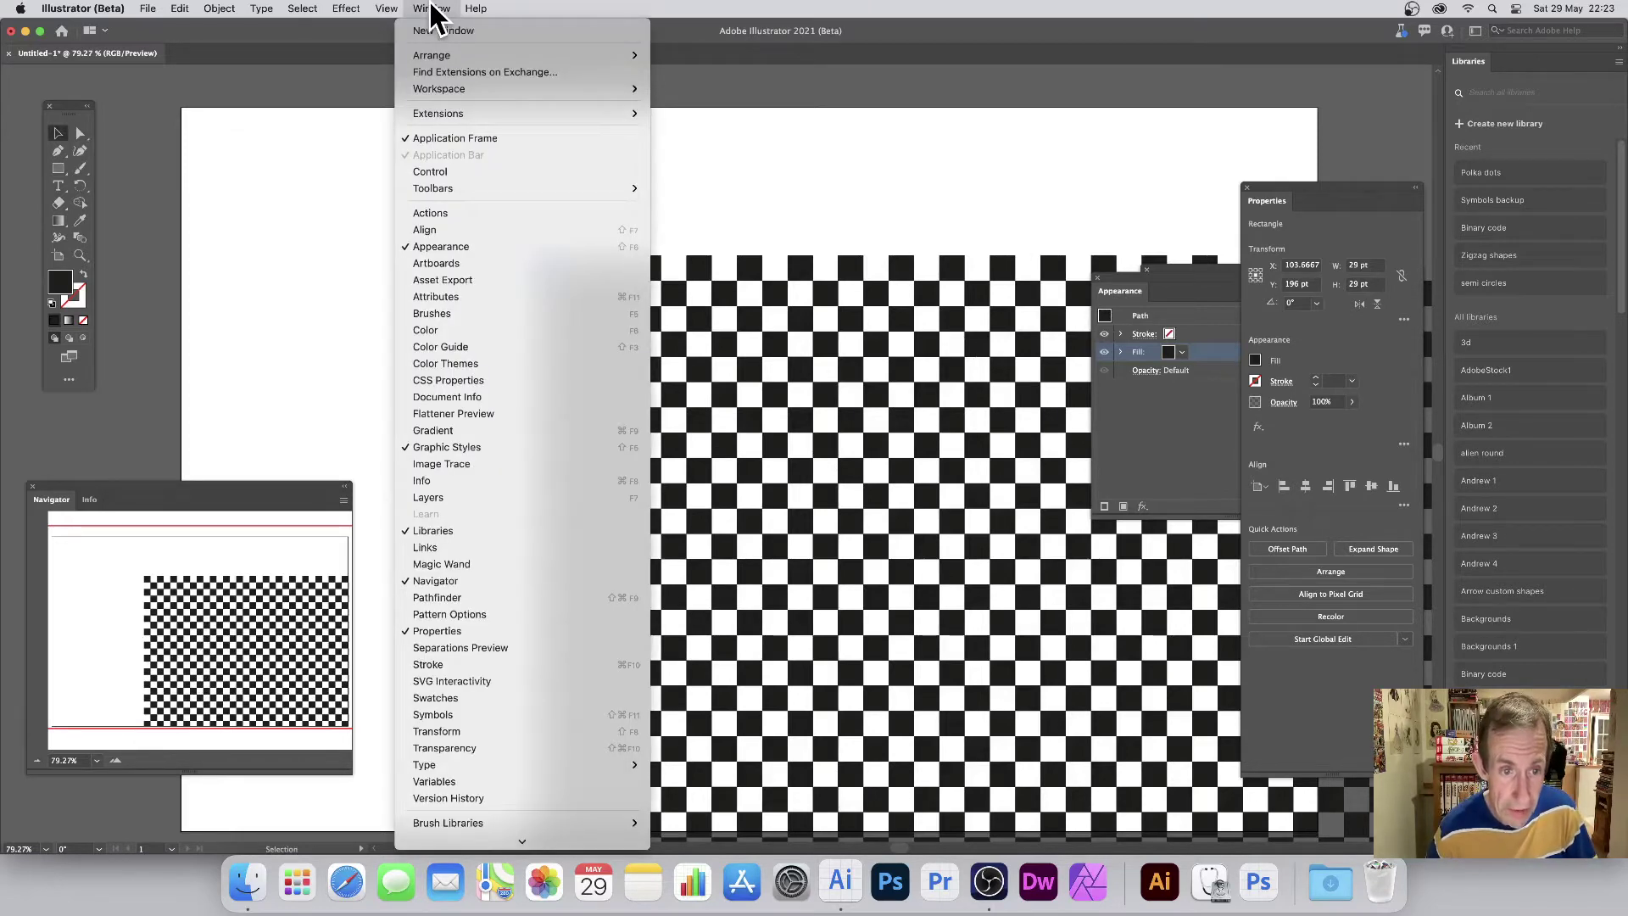
pyautogui.click(1349, 318)
pyautogui.moveTo(1472, 73); pyautogui.dragTo(1556, 296)
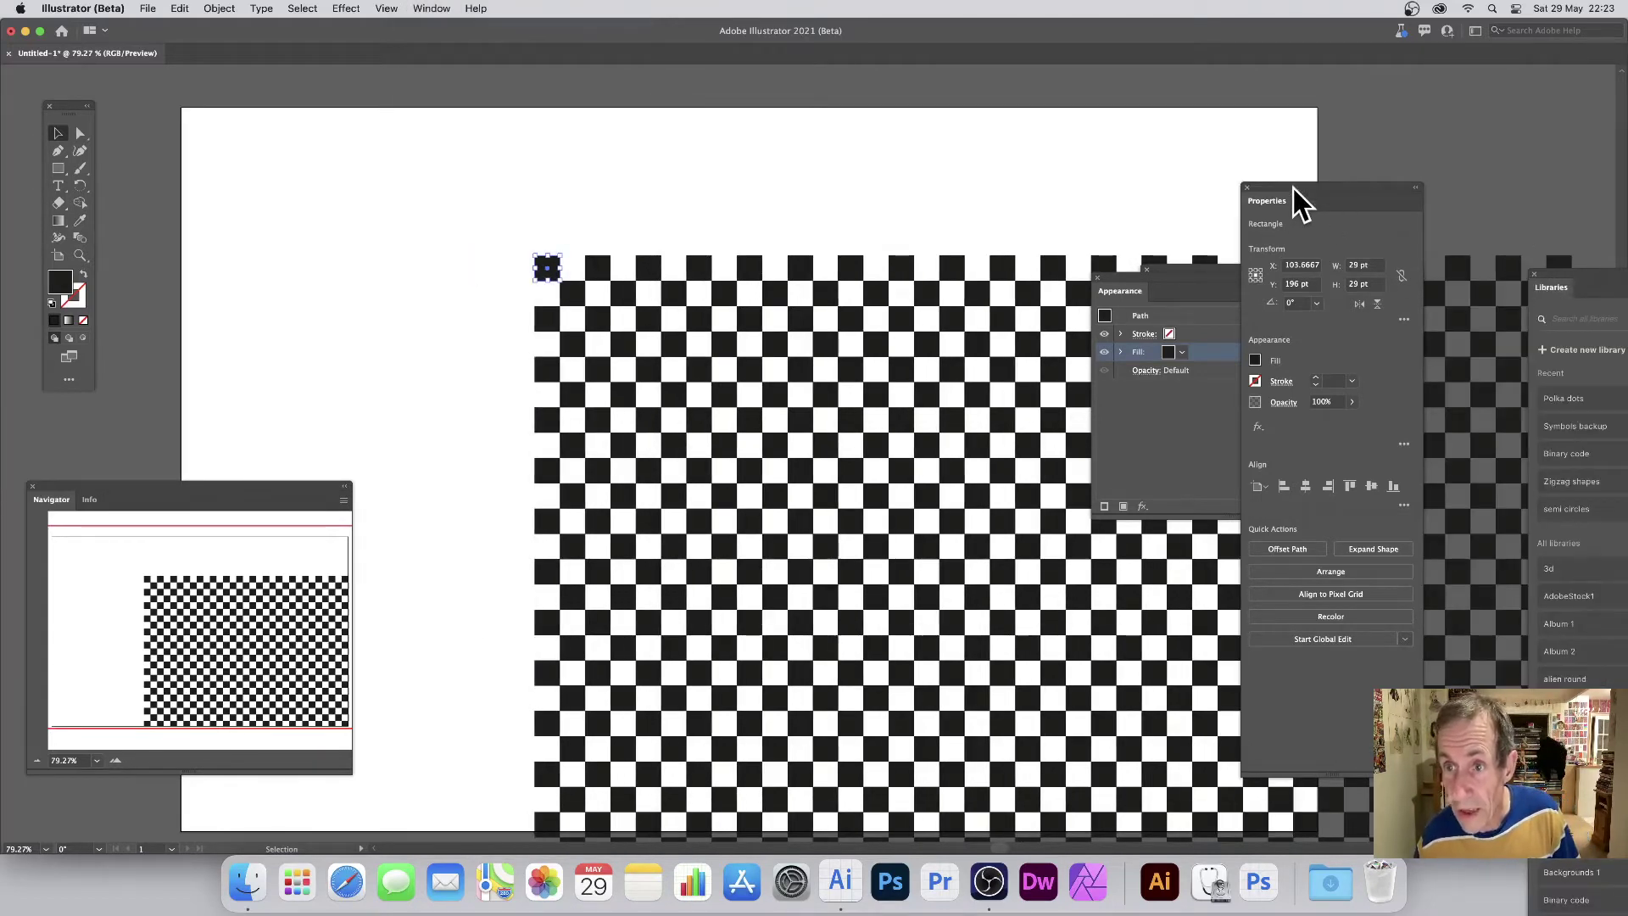
pyautogui.moveTo(1294, 188); pyautogui.dragTo(1445, 185)
pyautogui.moveTo(1249, 275); pyautogui.dragTo(1387, 352)
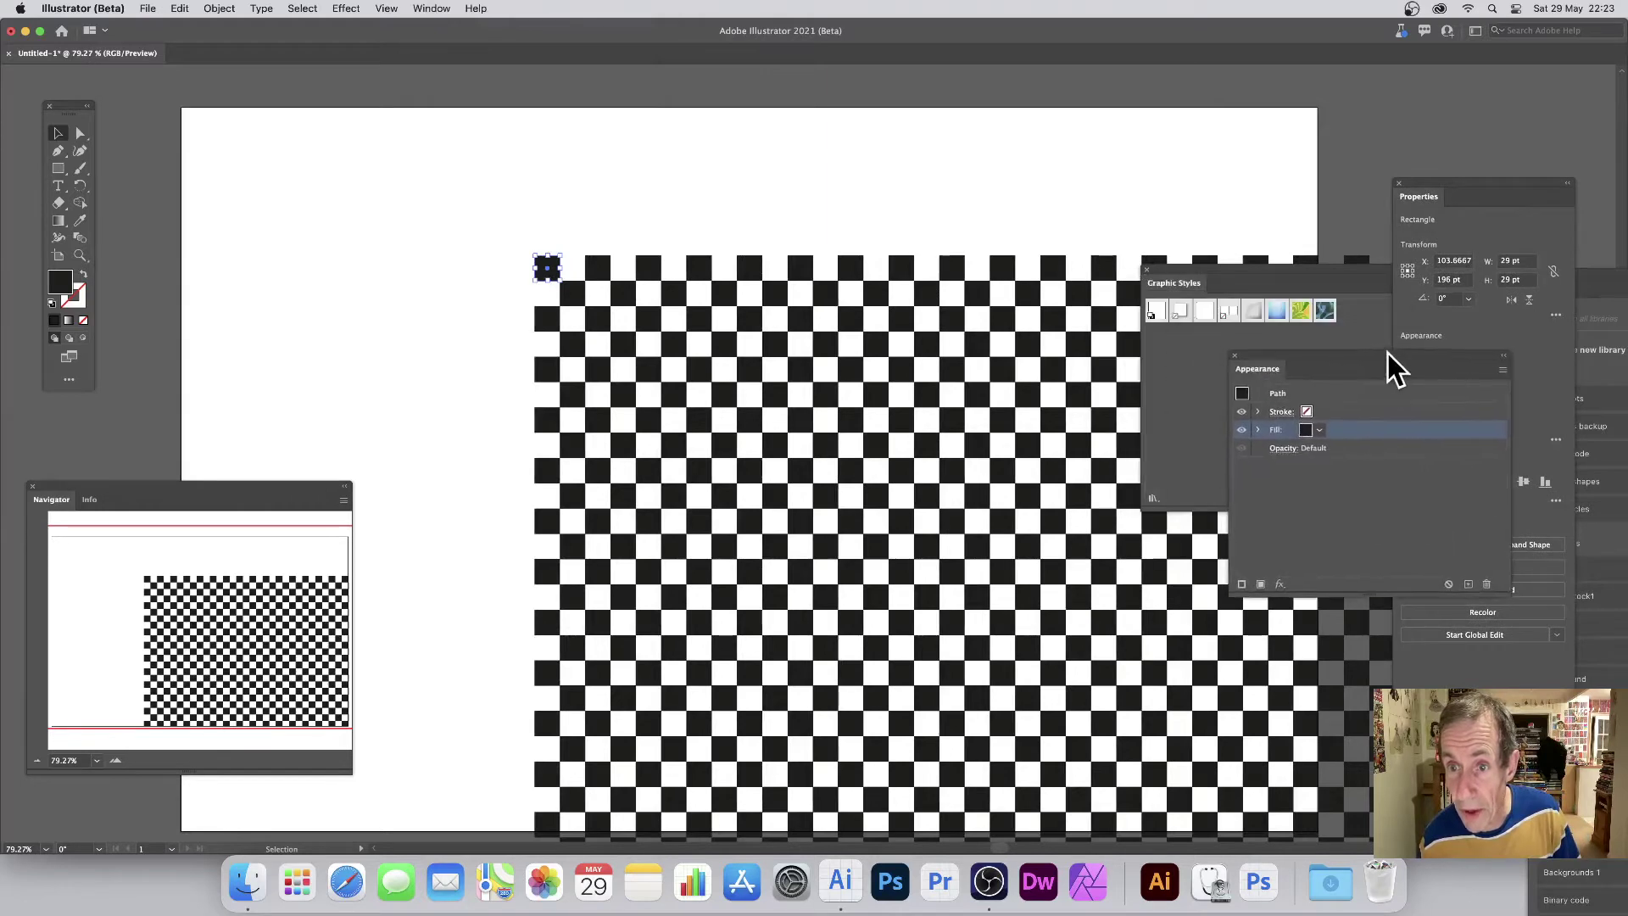
pyautogui.moveTo(1209, 273); pyautogui.dragTo(1197, 154)
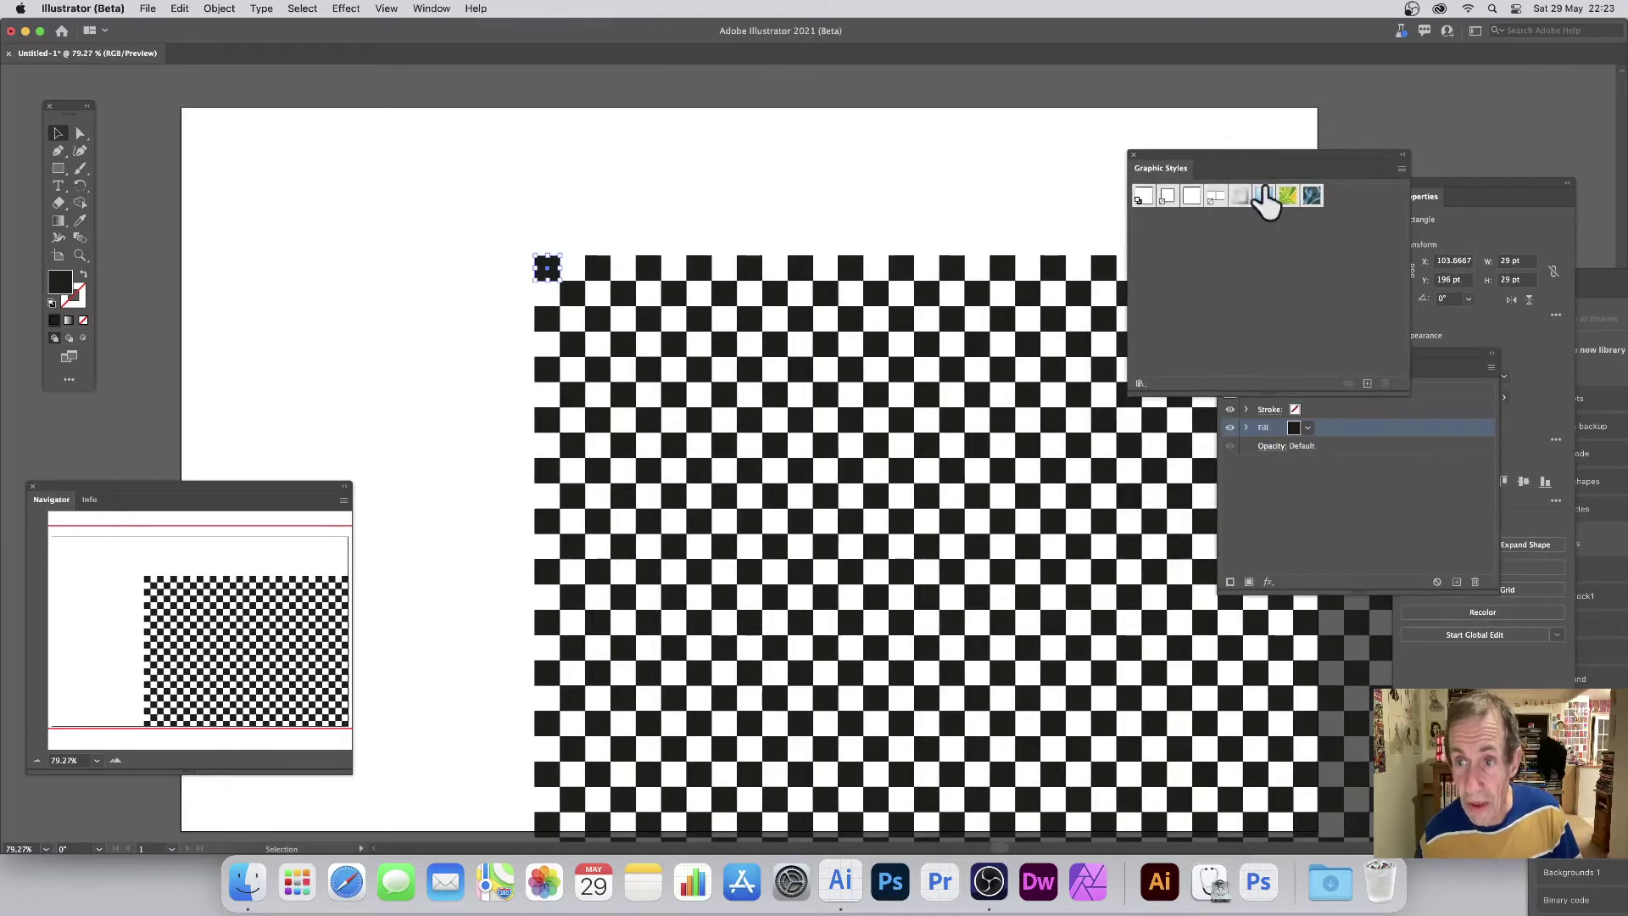
# Step: Save the stacked effects as a new graphic style named 'transfrom 1'
pyautogui.click(1402, 170)
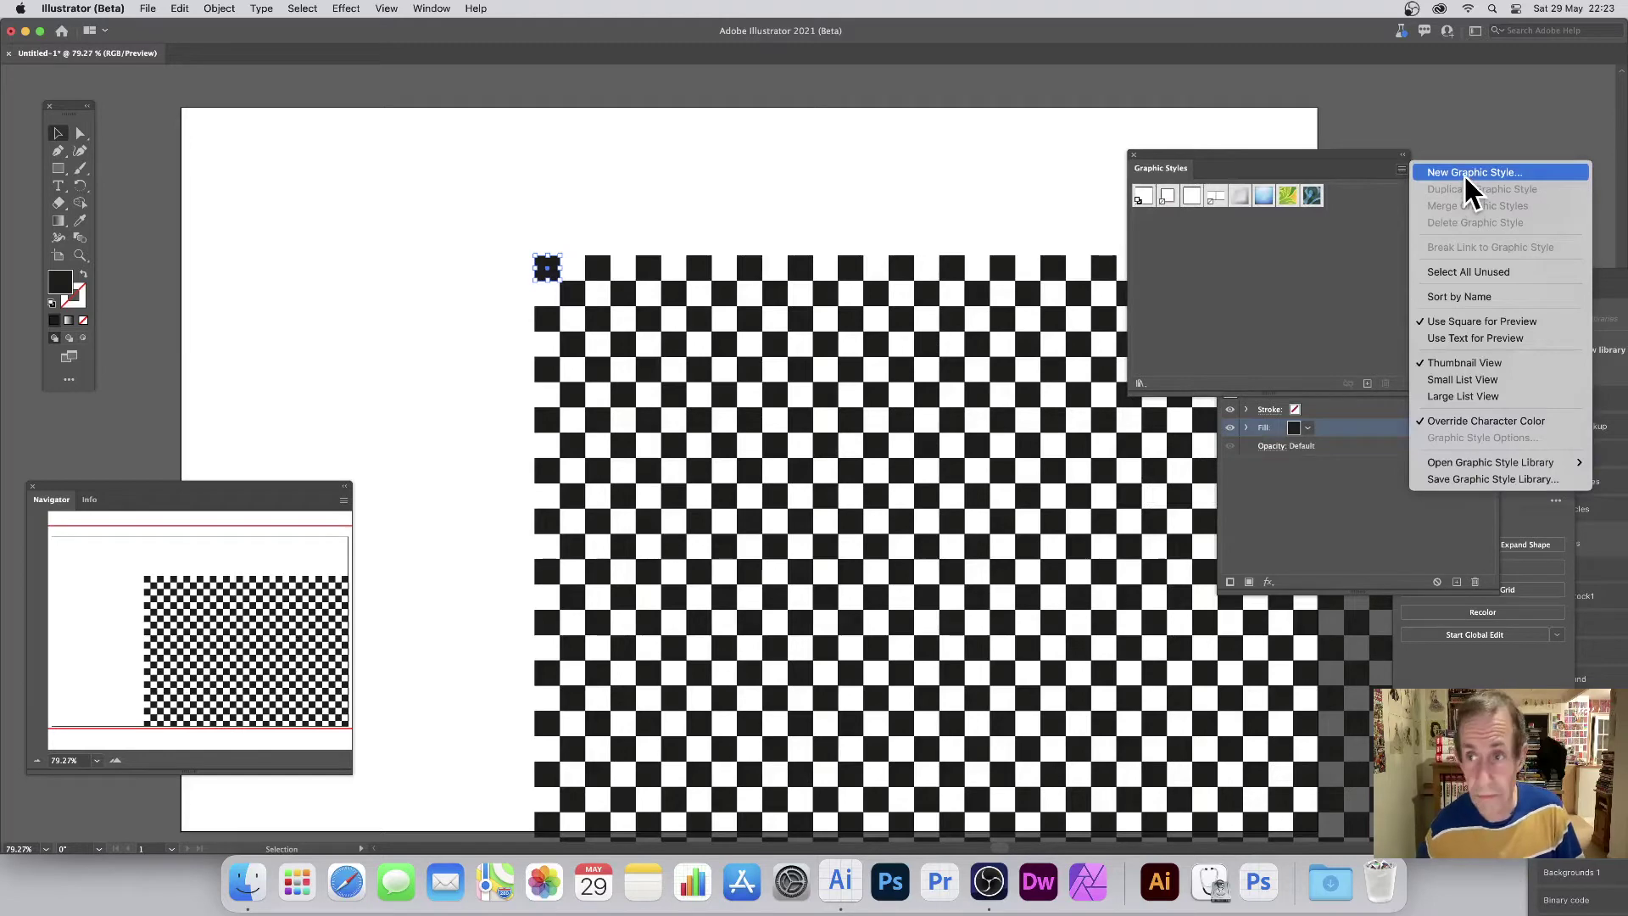
pyautogui.click(1464, 175)
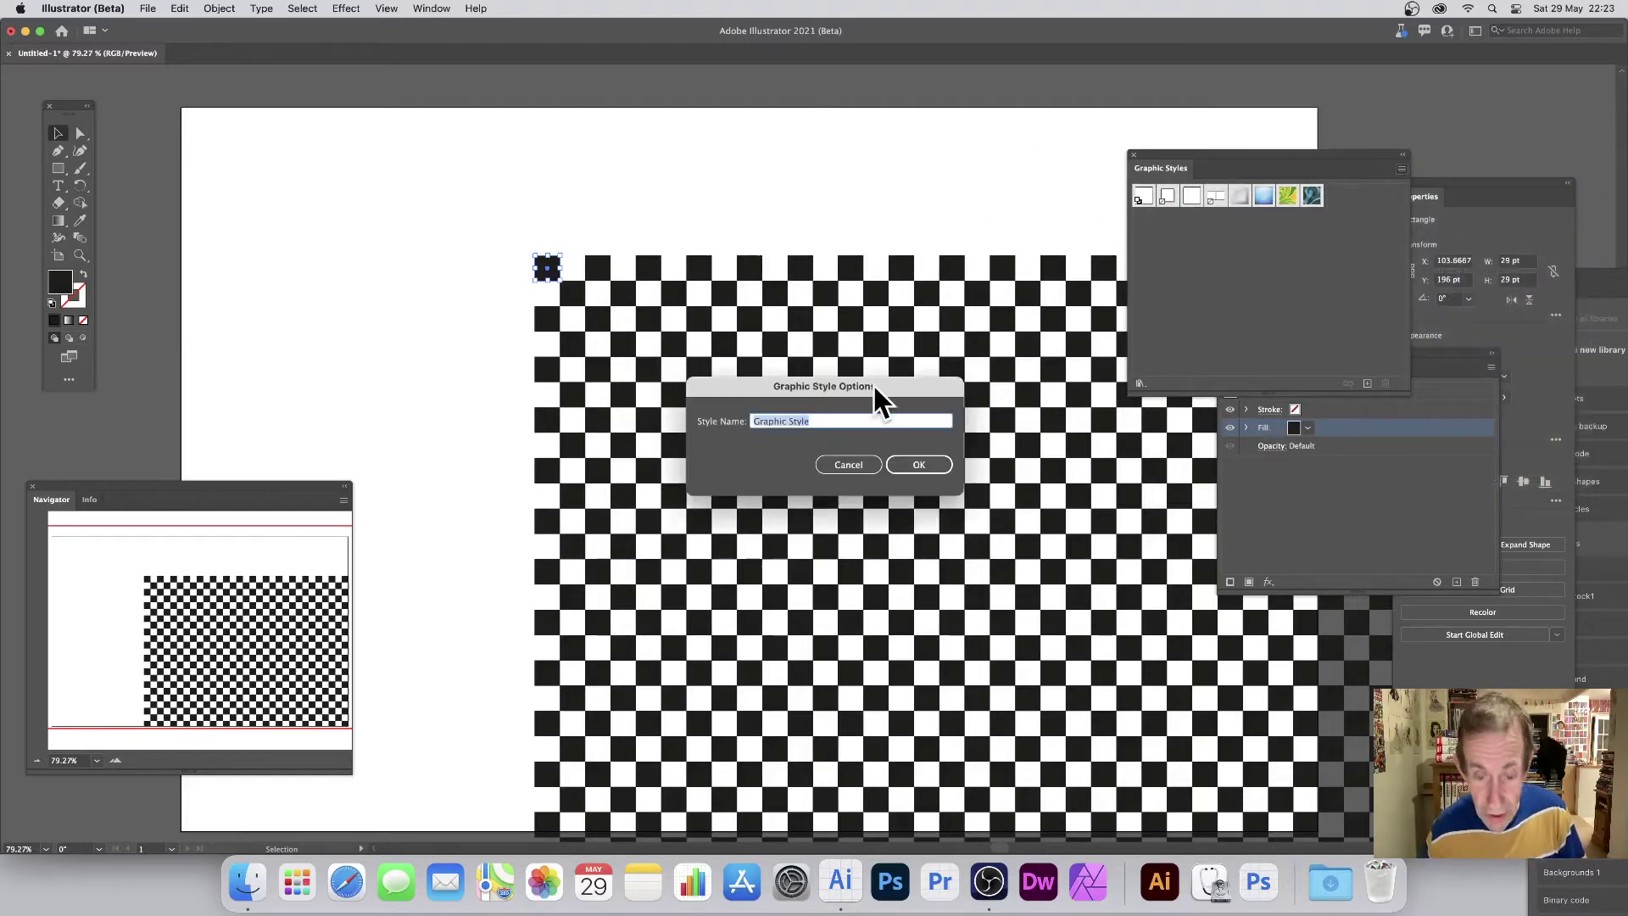
pyautogui.write('transfi')
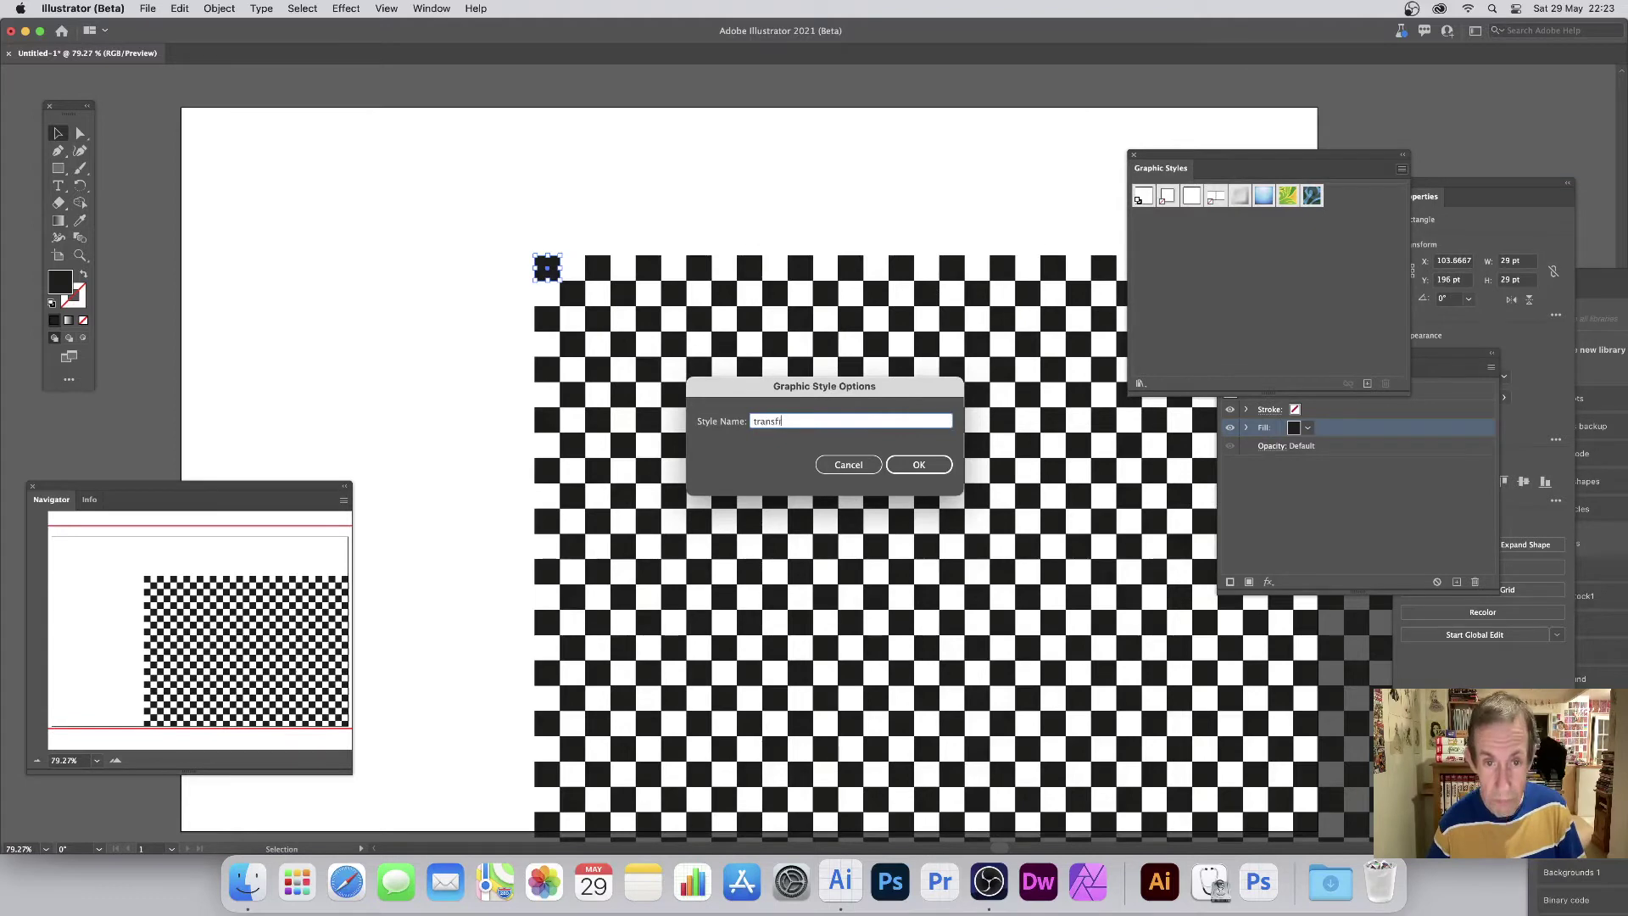
pyautogui.press('BackSpace')
pyautogui.write('rom 1')
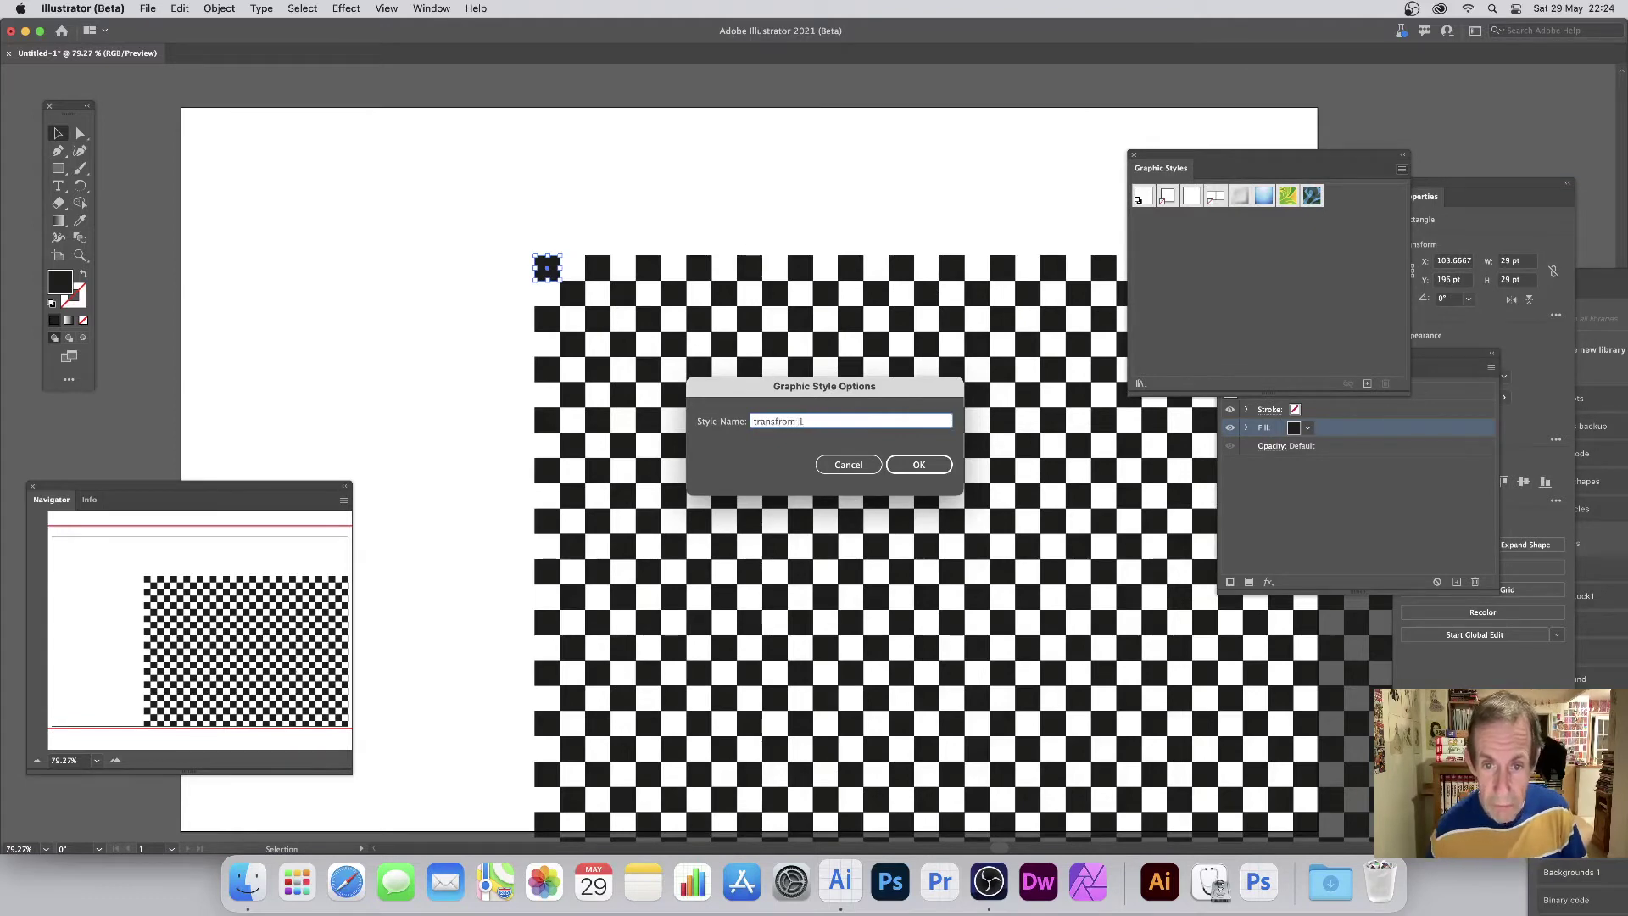
pyautogui.click(919, 465)
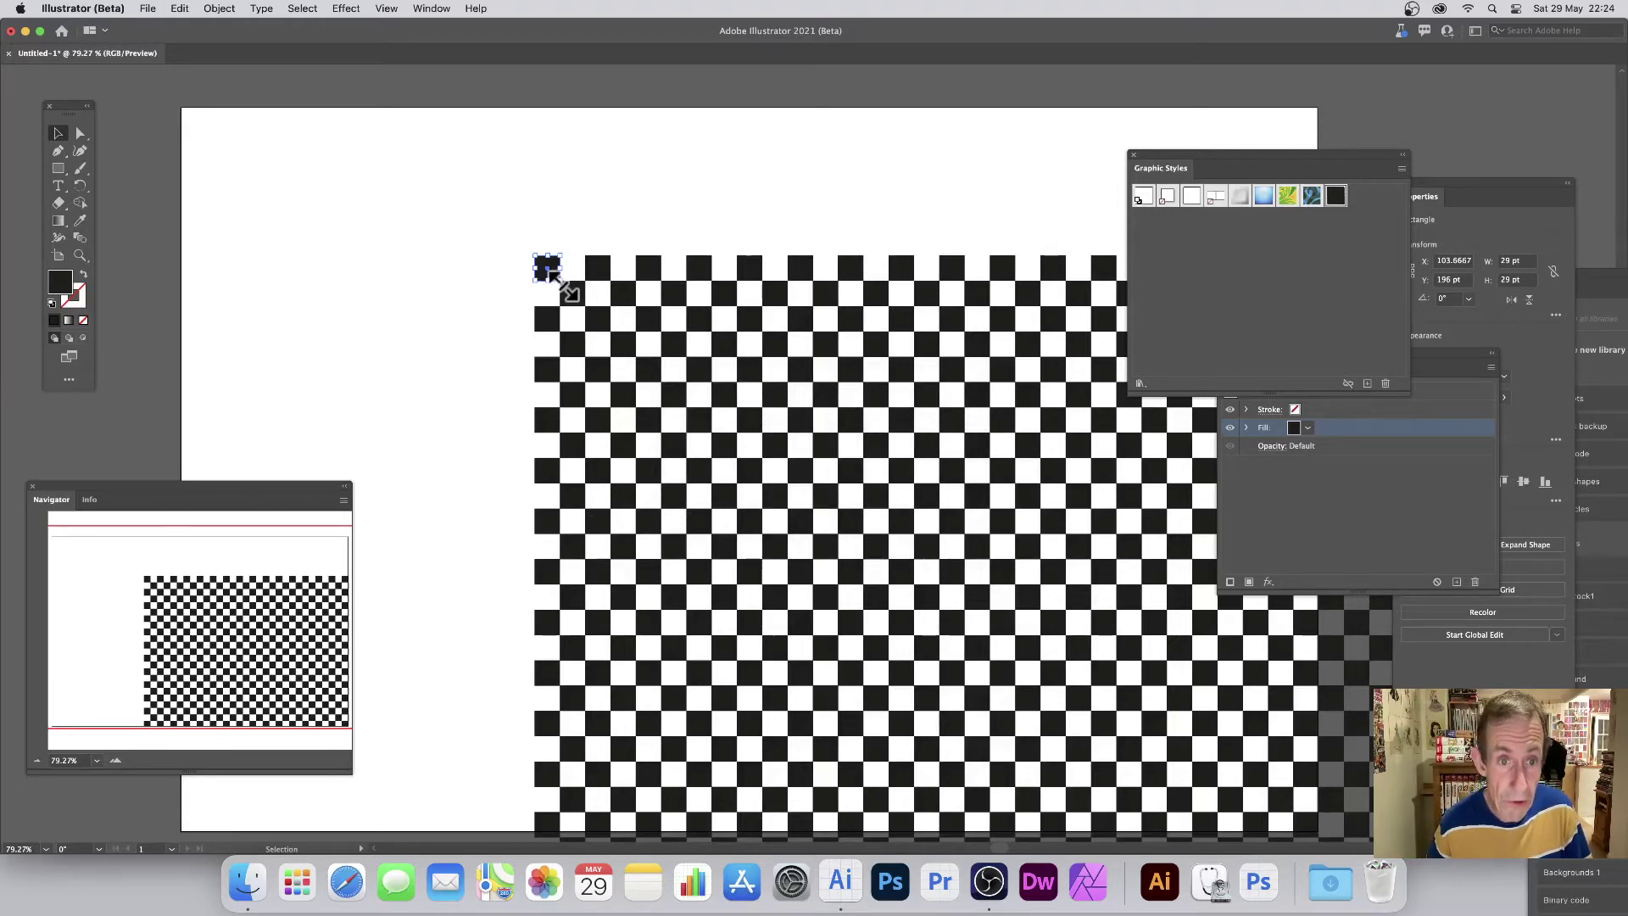
# Step: Resize the square to about 18 × 34 pt and rotate it slightly, tilting the pattern
pyautogui.moveTo(559, 280); pyautogui.dragTo(507, 195)
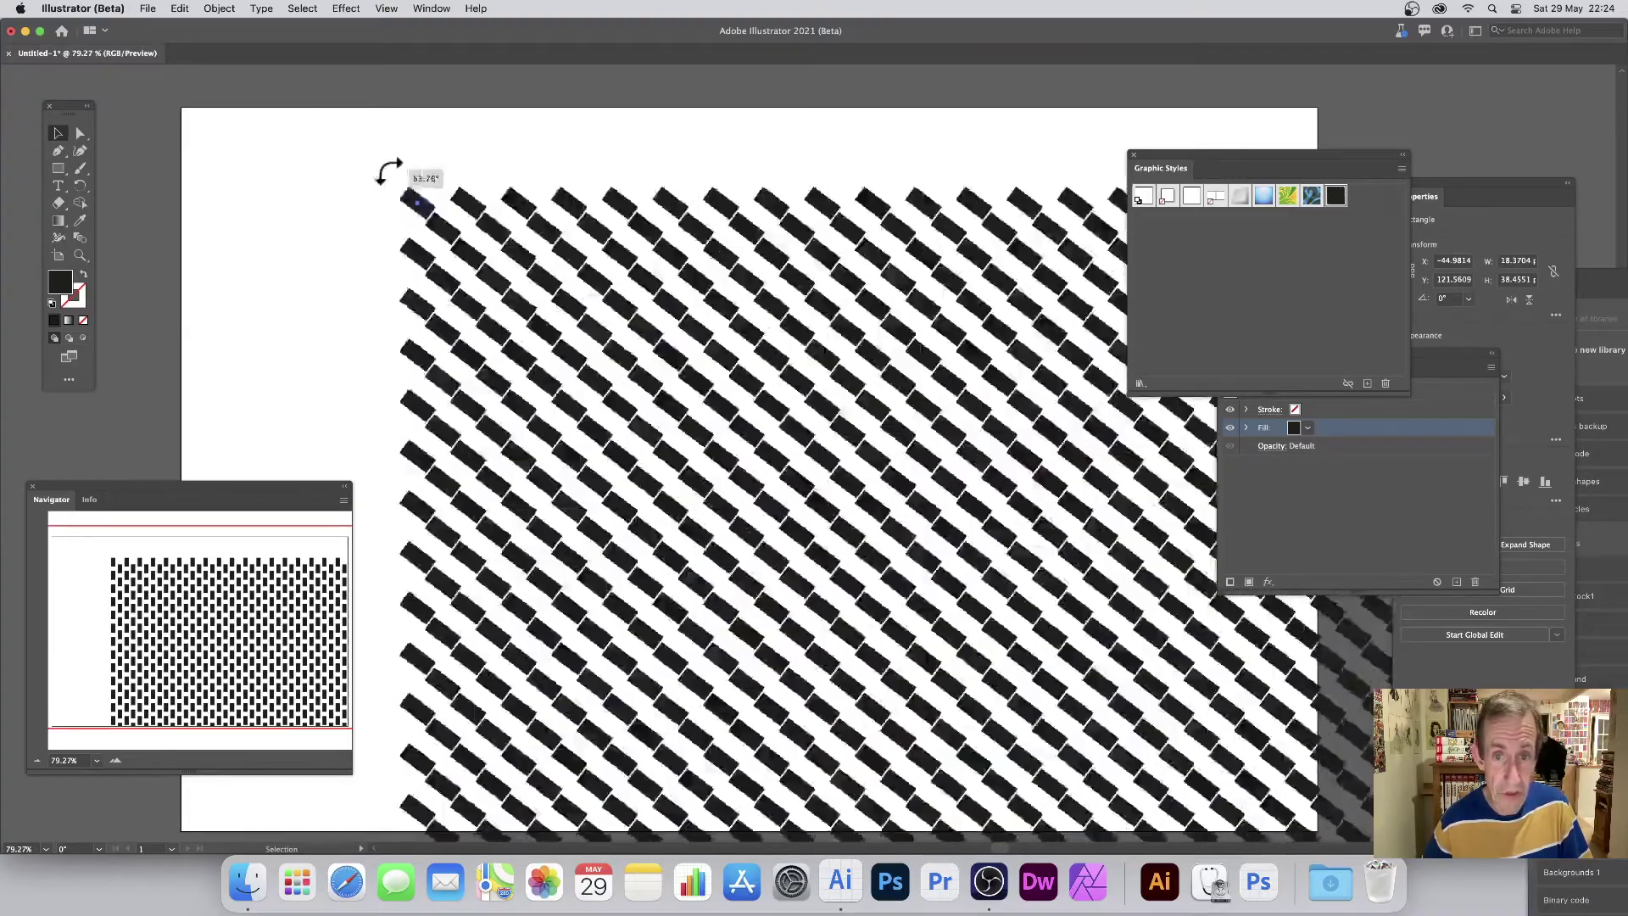
pyautogui.moveTo(388, 172)
pyautogui.mouseDown()
pyautogui.moveTo(513, 196)
pyautogui.moveTo(530, 239)
pyautogui.moveTo(430, 254)
pyautogui.moveTo(362, 208)
pyautogui.moveTo(447, 254)
pyautogui.moveTo(466, 201)
pyautogui.moveTo(428, 182)
pyautogui.moveTo(436, 164)
pyautogui.moveTo(400, 195)
pyautogui.mouseUp()
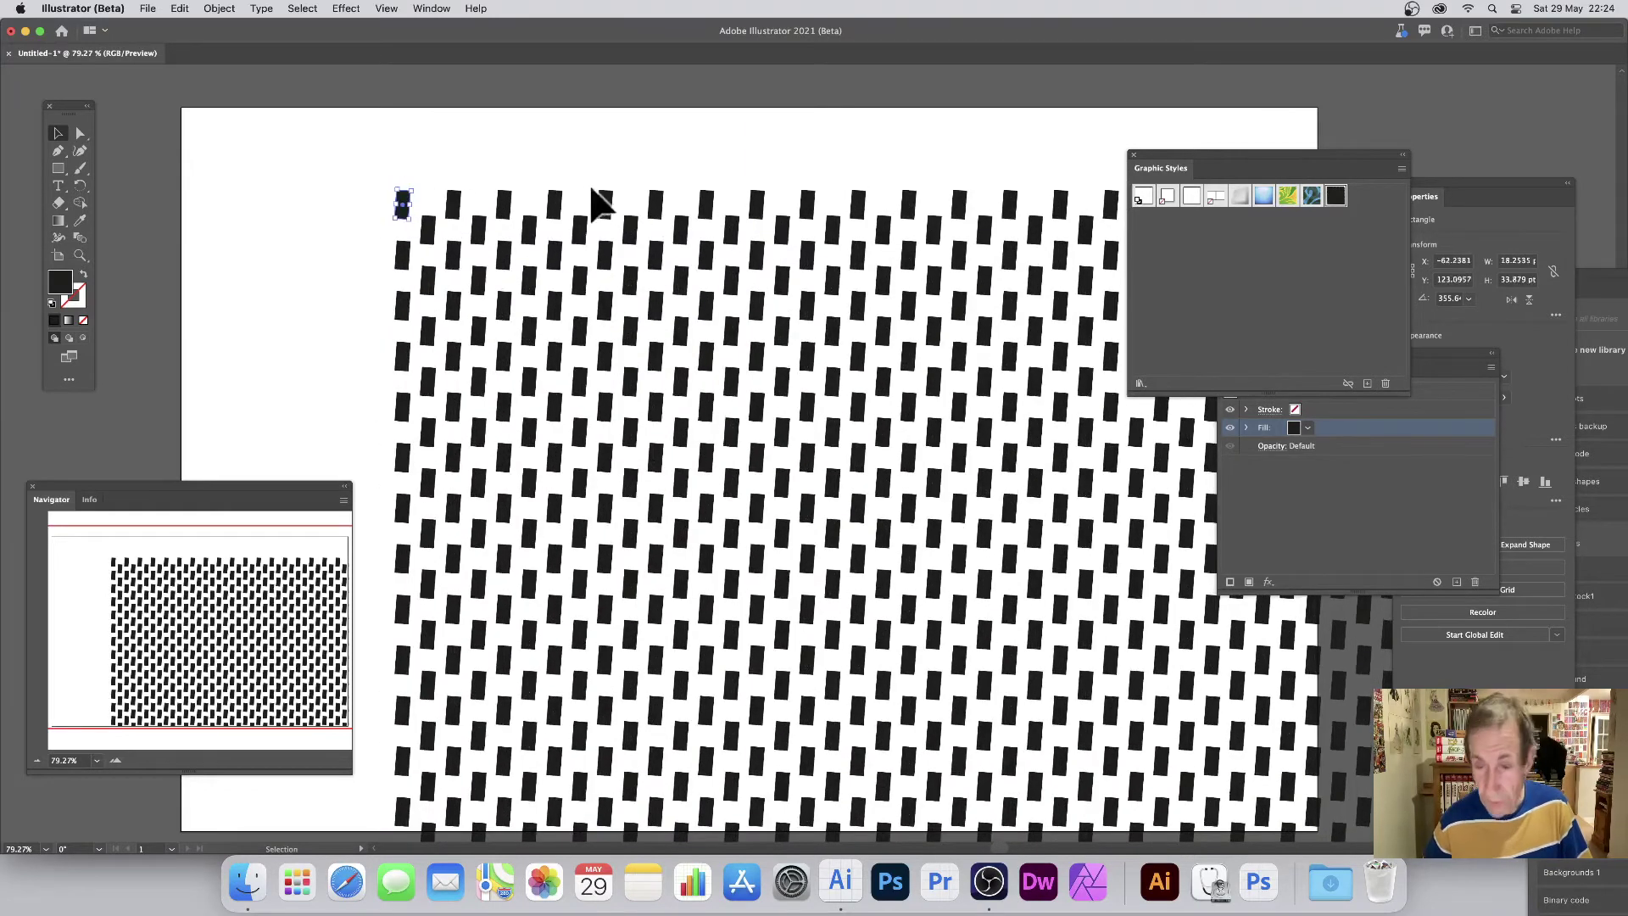
# Step: Replace the square with a small circle styled 'transfrom 1', resized to 21.9 pt
pyautogui.press('Delete')
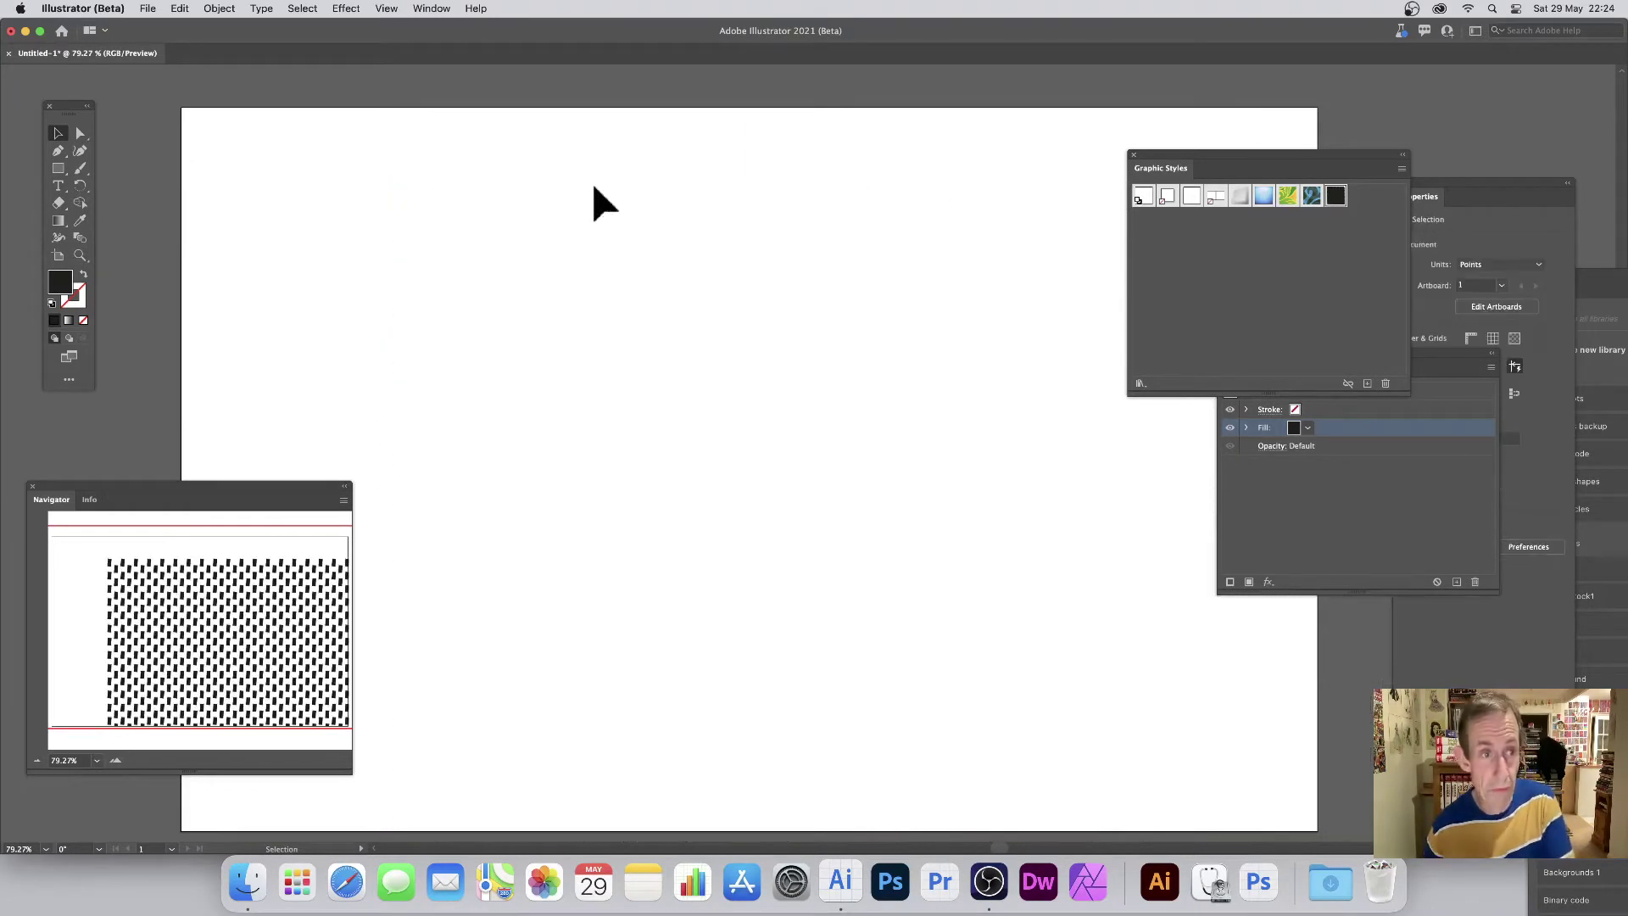
pyautogui.moveTo(65, 170); pyautogui.dragTo(145, 198)
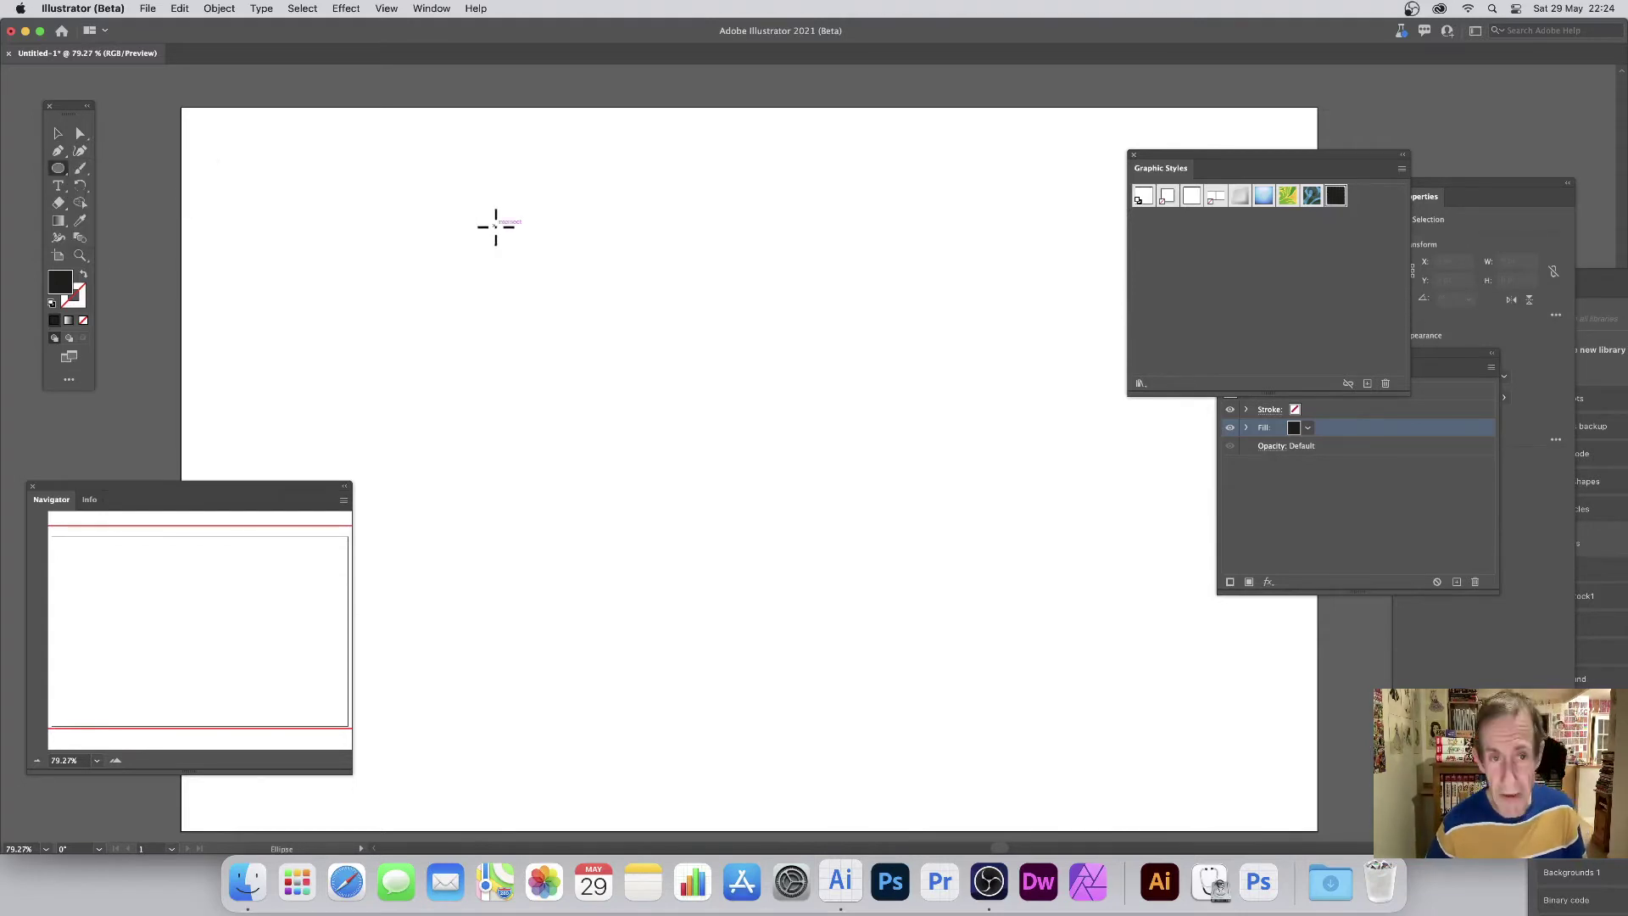
pyautogui.moveTo(496, 226); pyautogui.dragTo(516, 246)
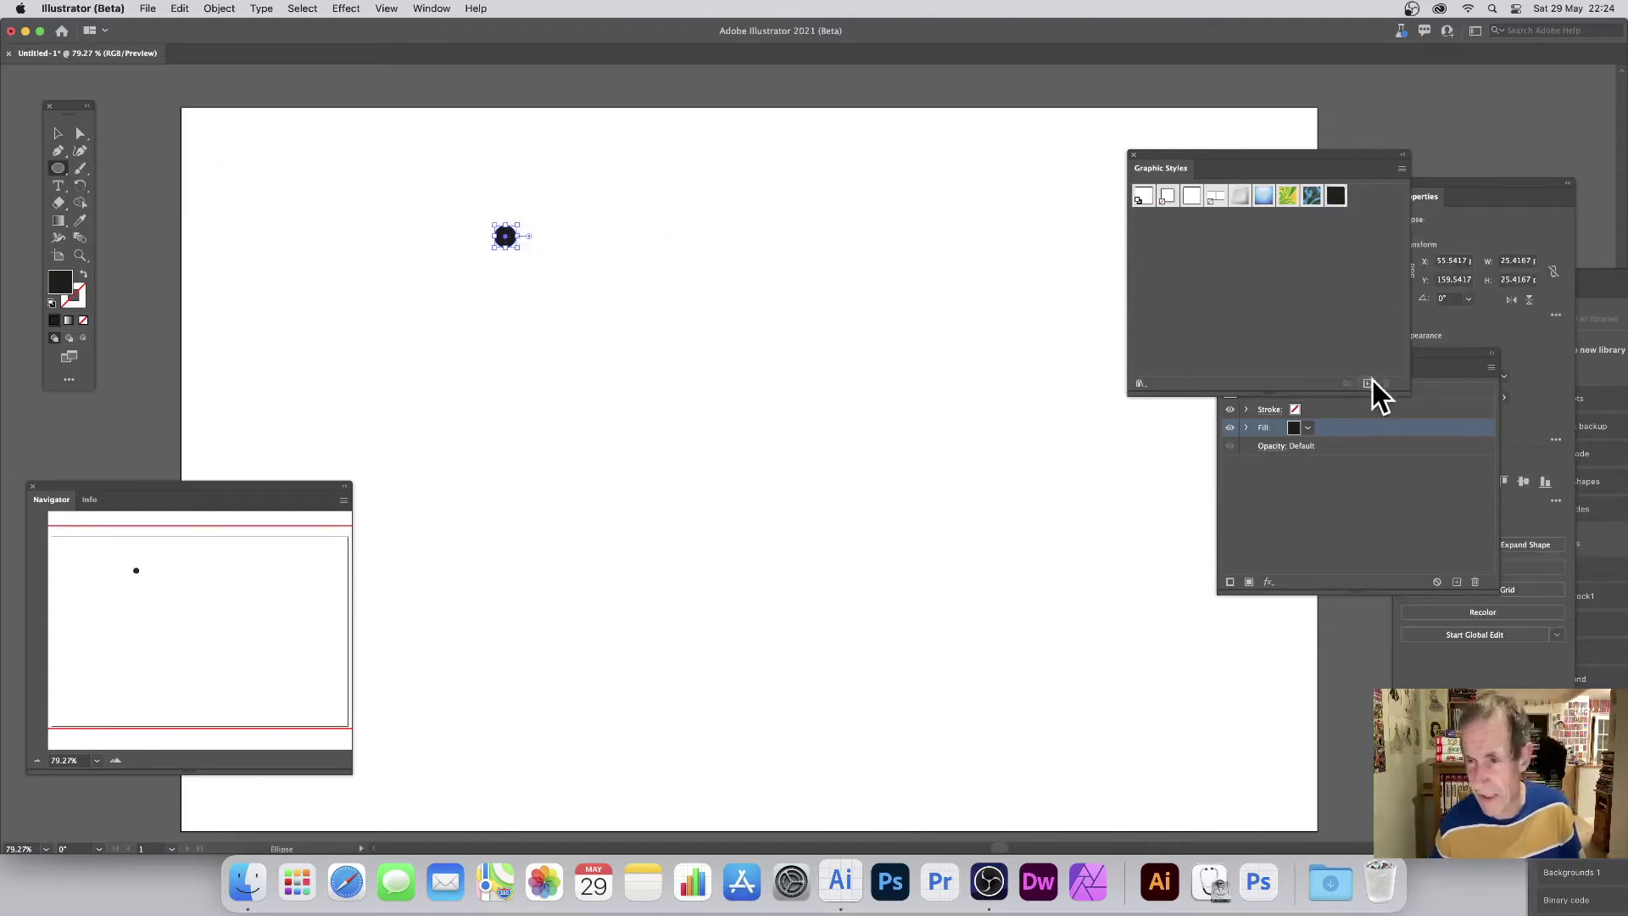
pyautogui.click(57, 133)
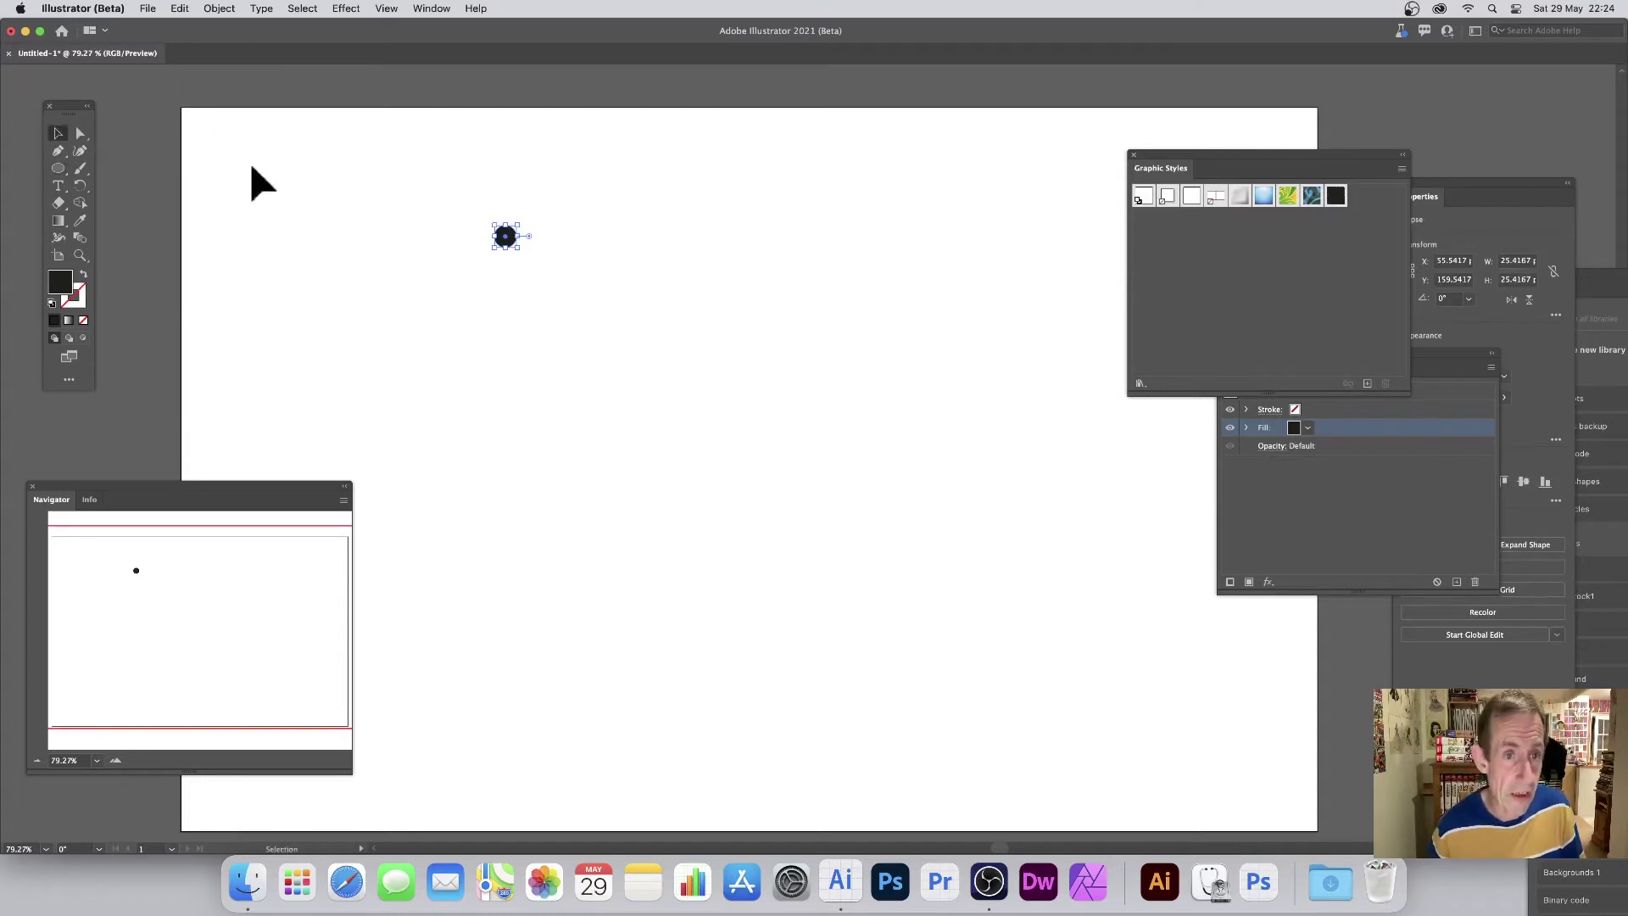
pyautogui.click(1336, 202)
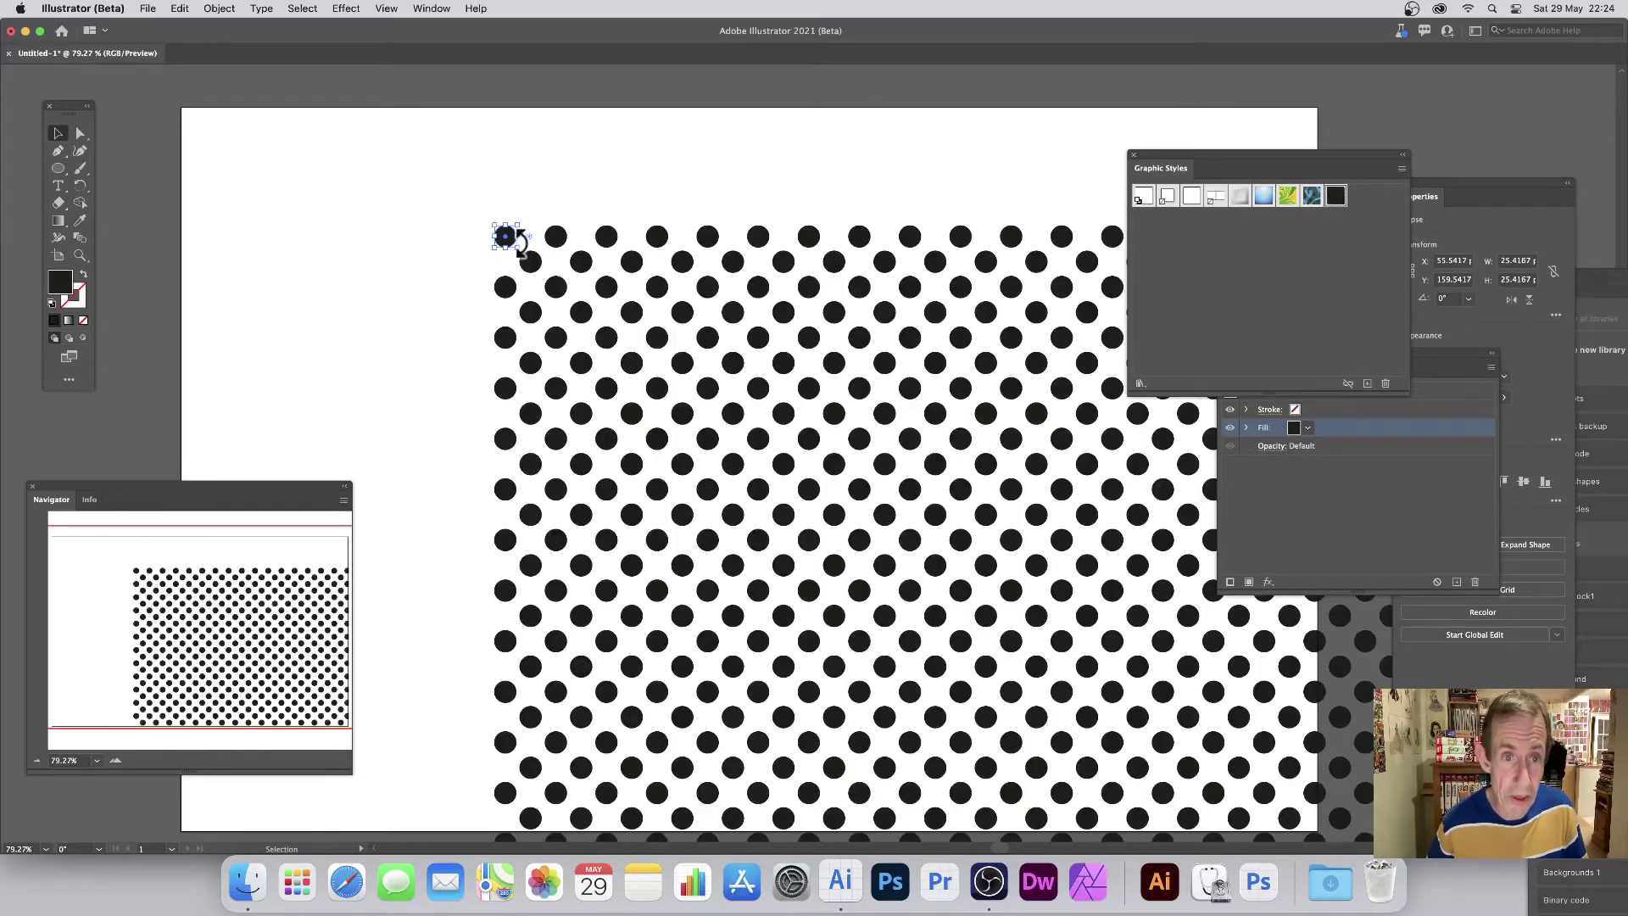
pyautogui.moveTo(507, 239); pyautogui.dragTo(385, 196)
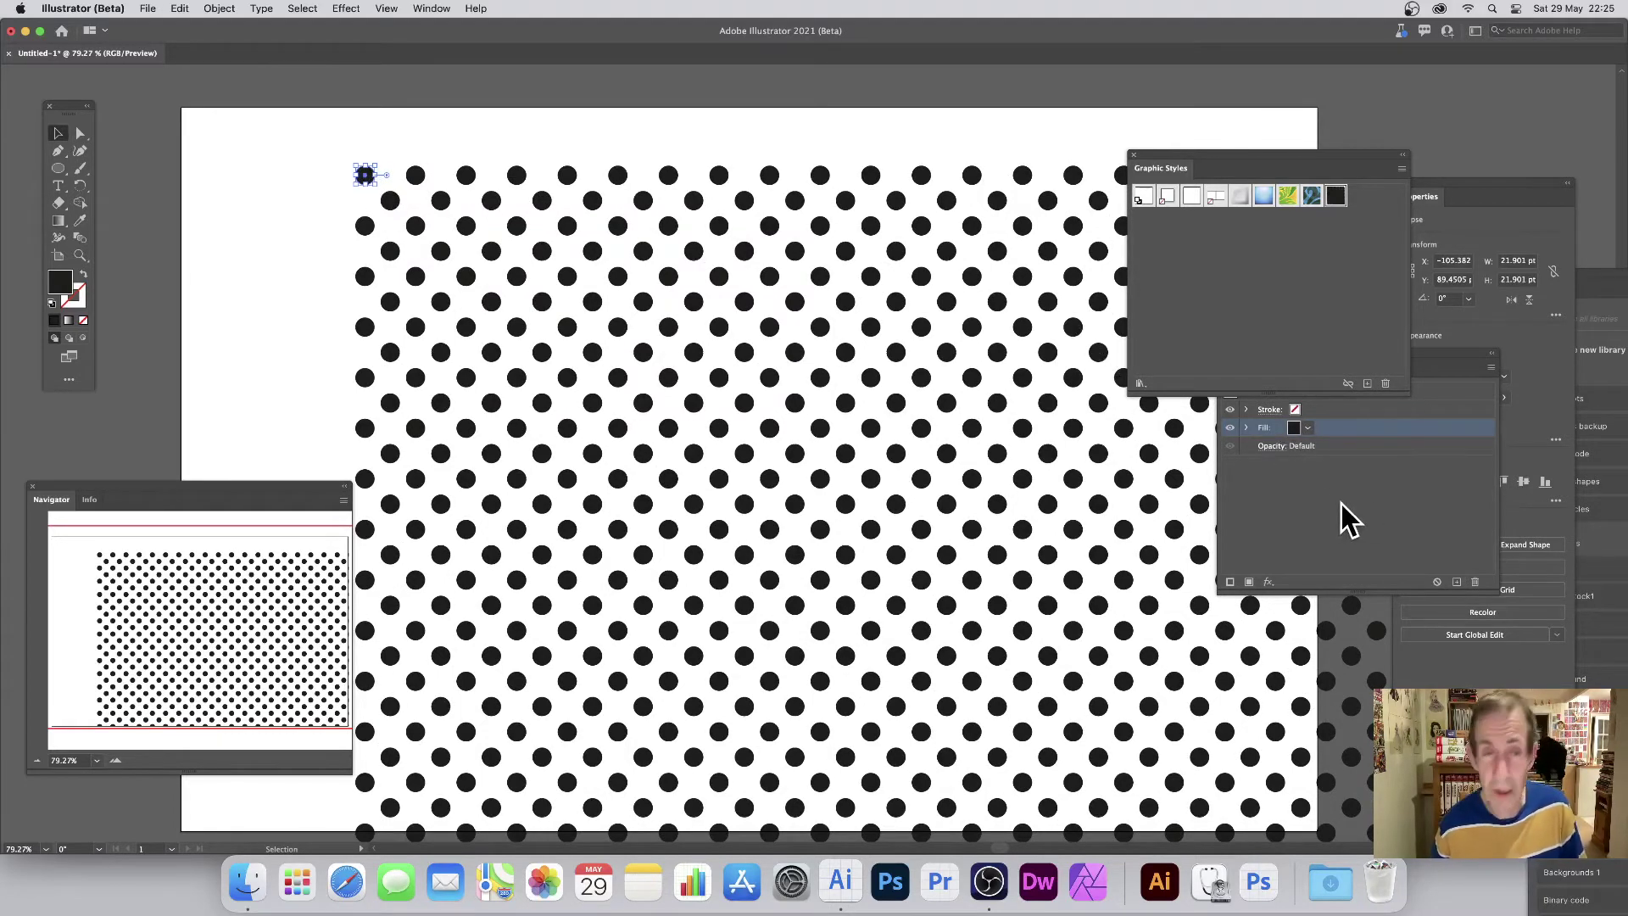
# Step: Preview 10 copies in the circle's second Transform effect, then cancel to keep the dots
pyautogui.click(1385, 496)
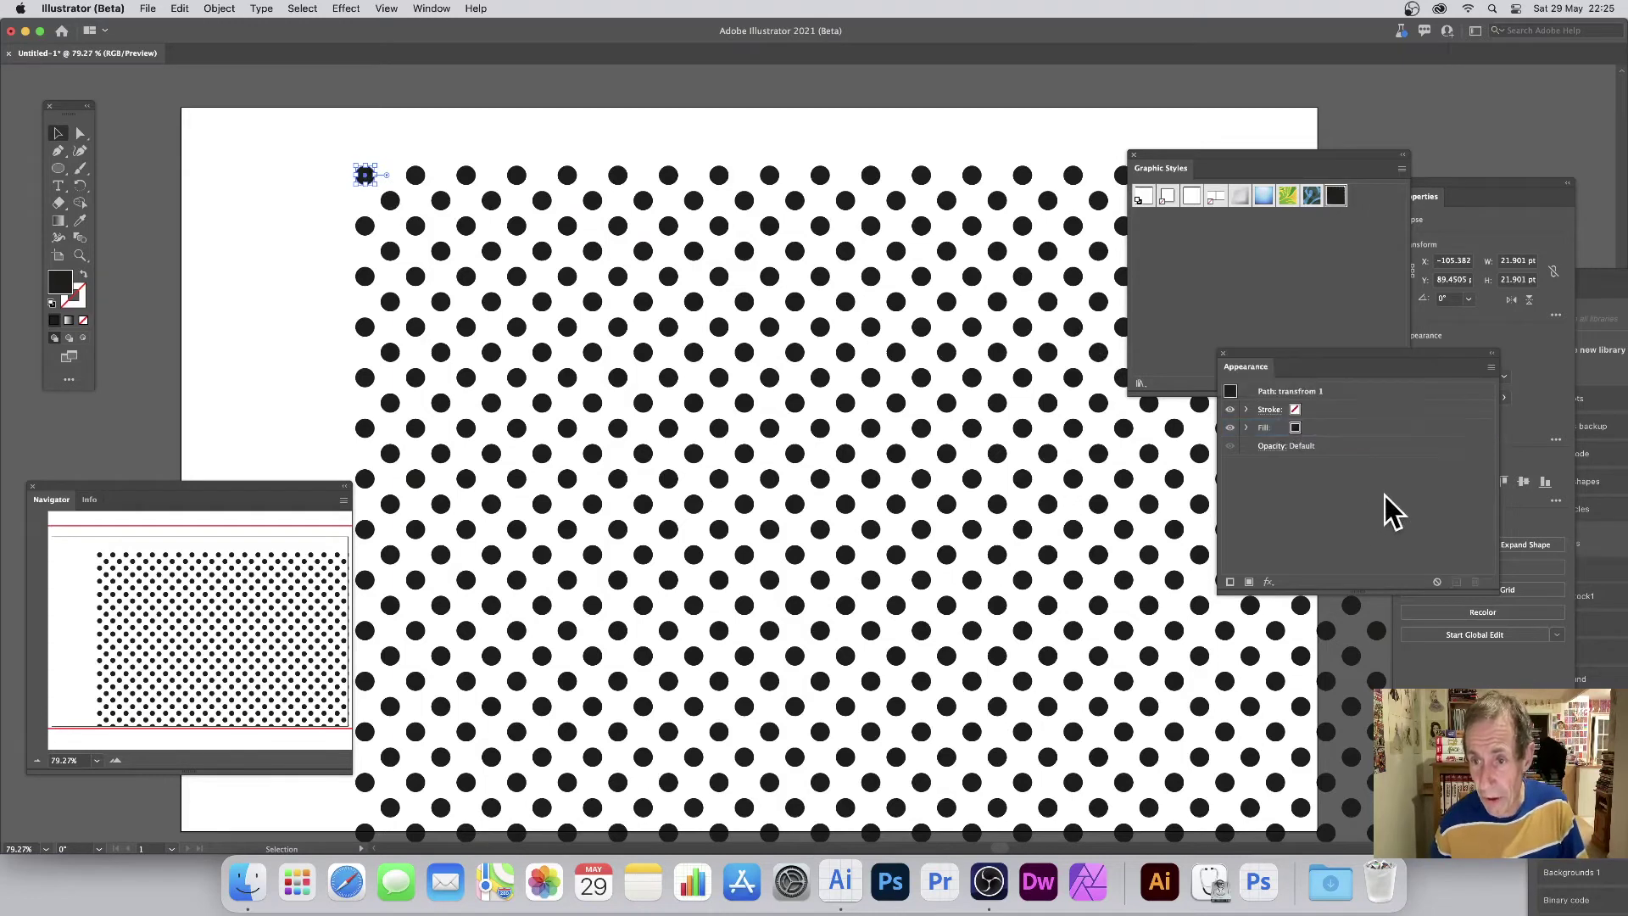
pyautogui.click(1246, 428)
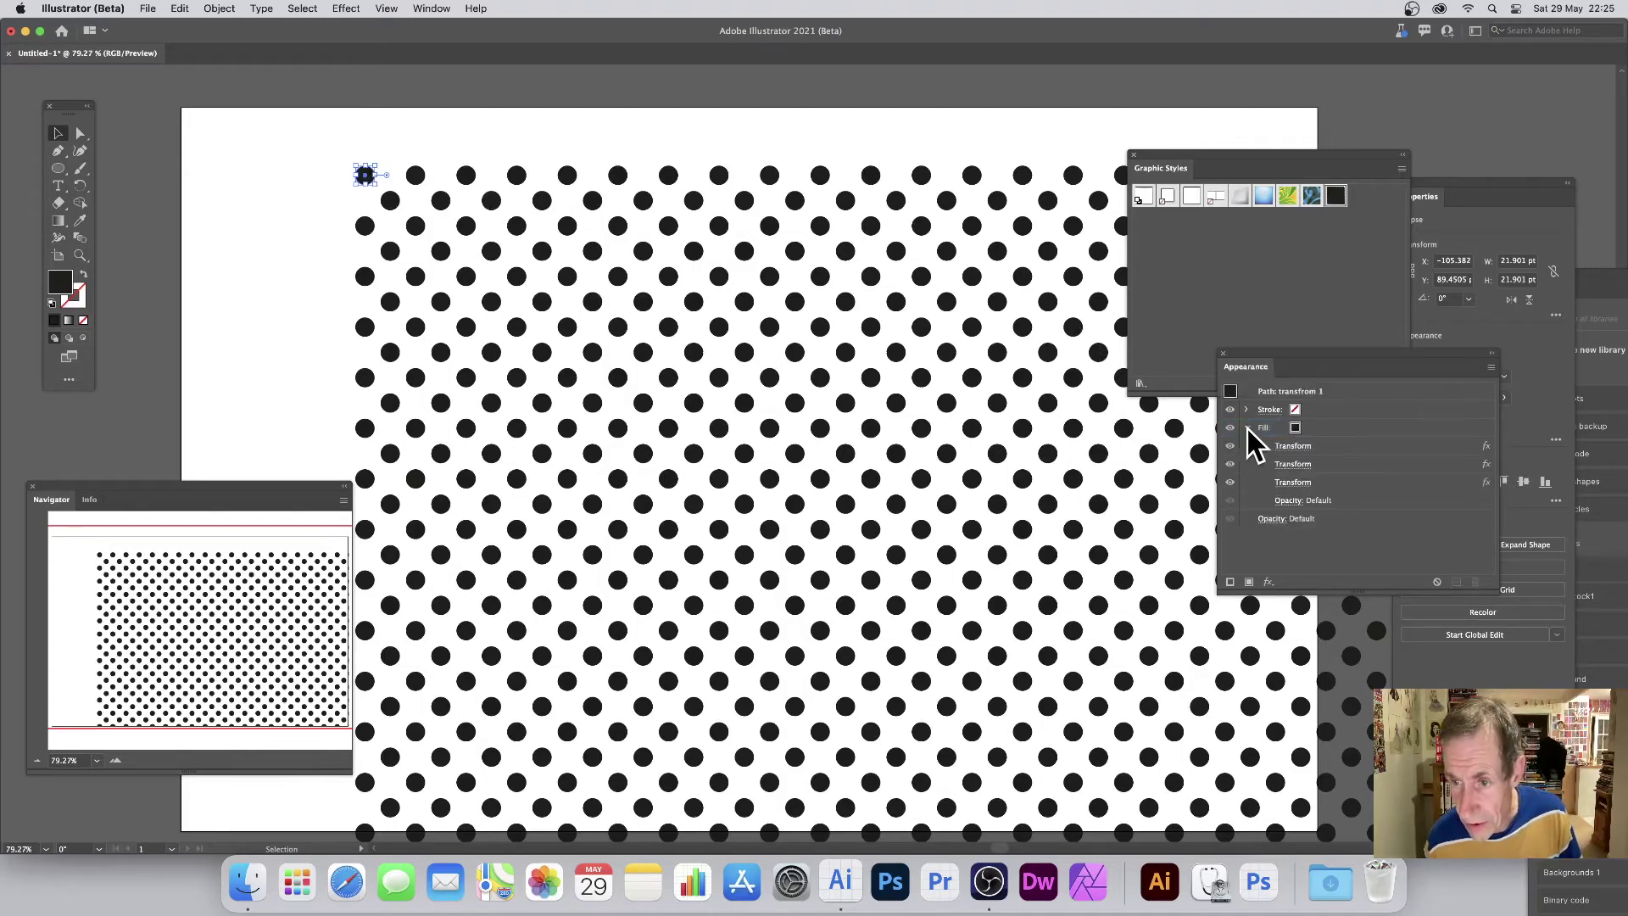
pyautogui.click(1293, 466)
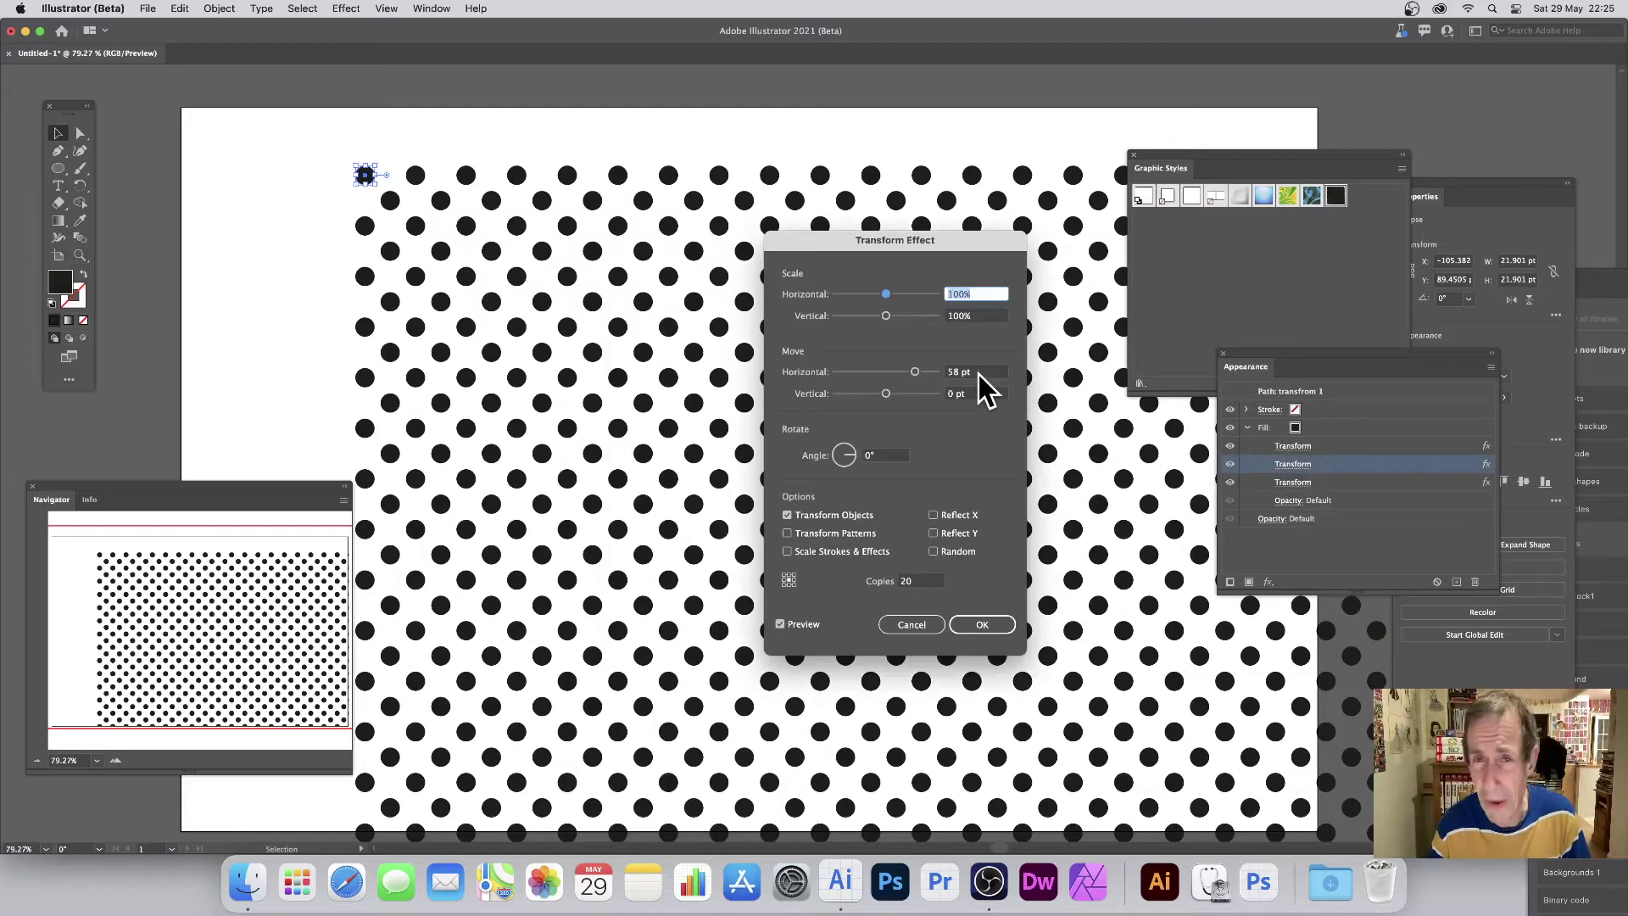
pyautogui.doubleClick(925, 580)
pyautogui.write('10')
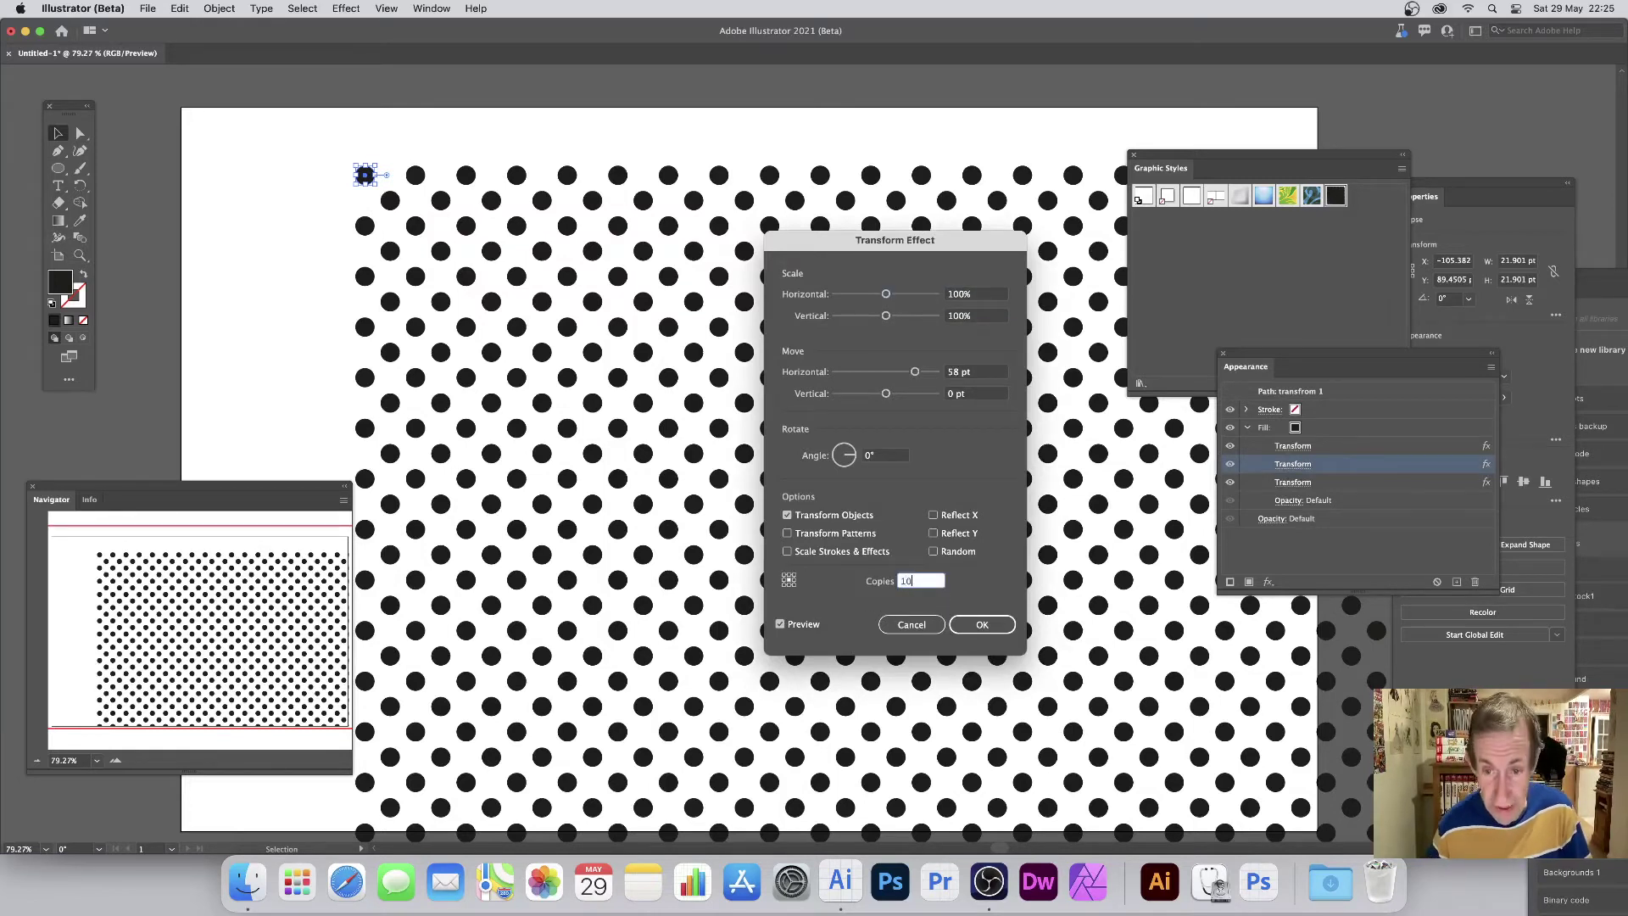
pyautogui.press('Tab')
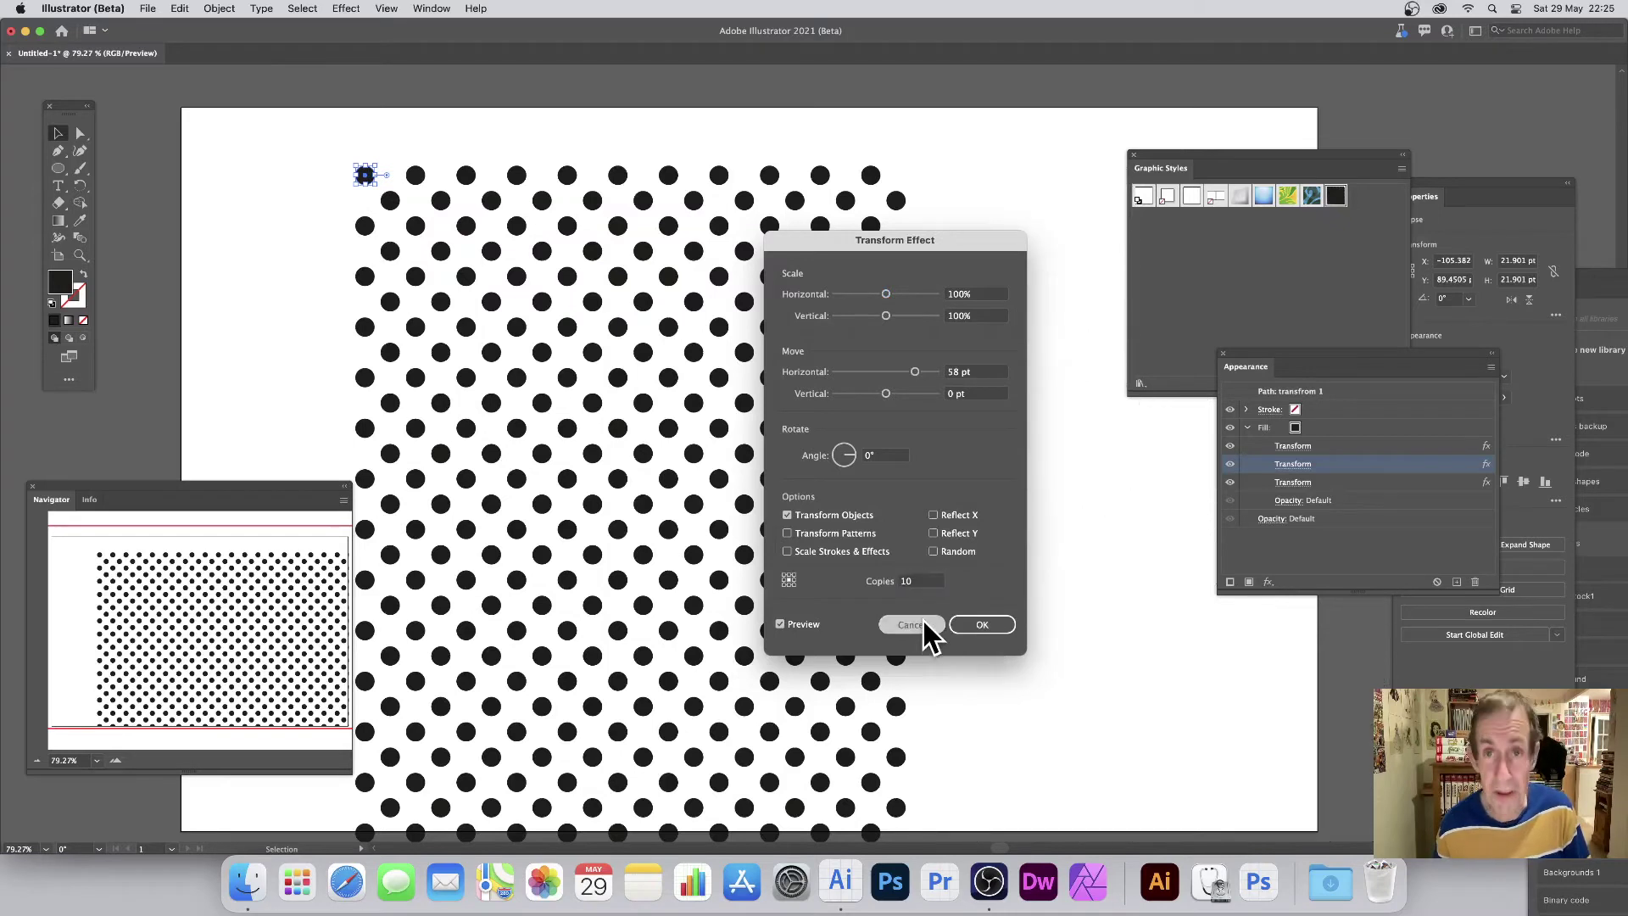
pyautogui.click(924, 623)
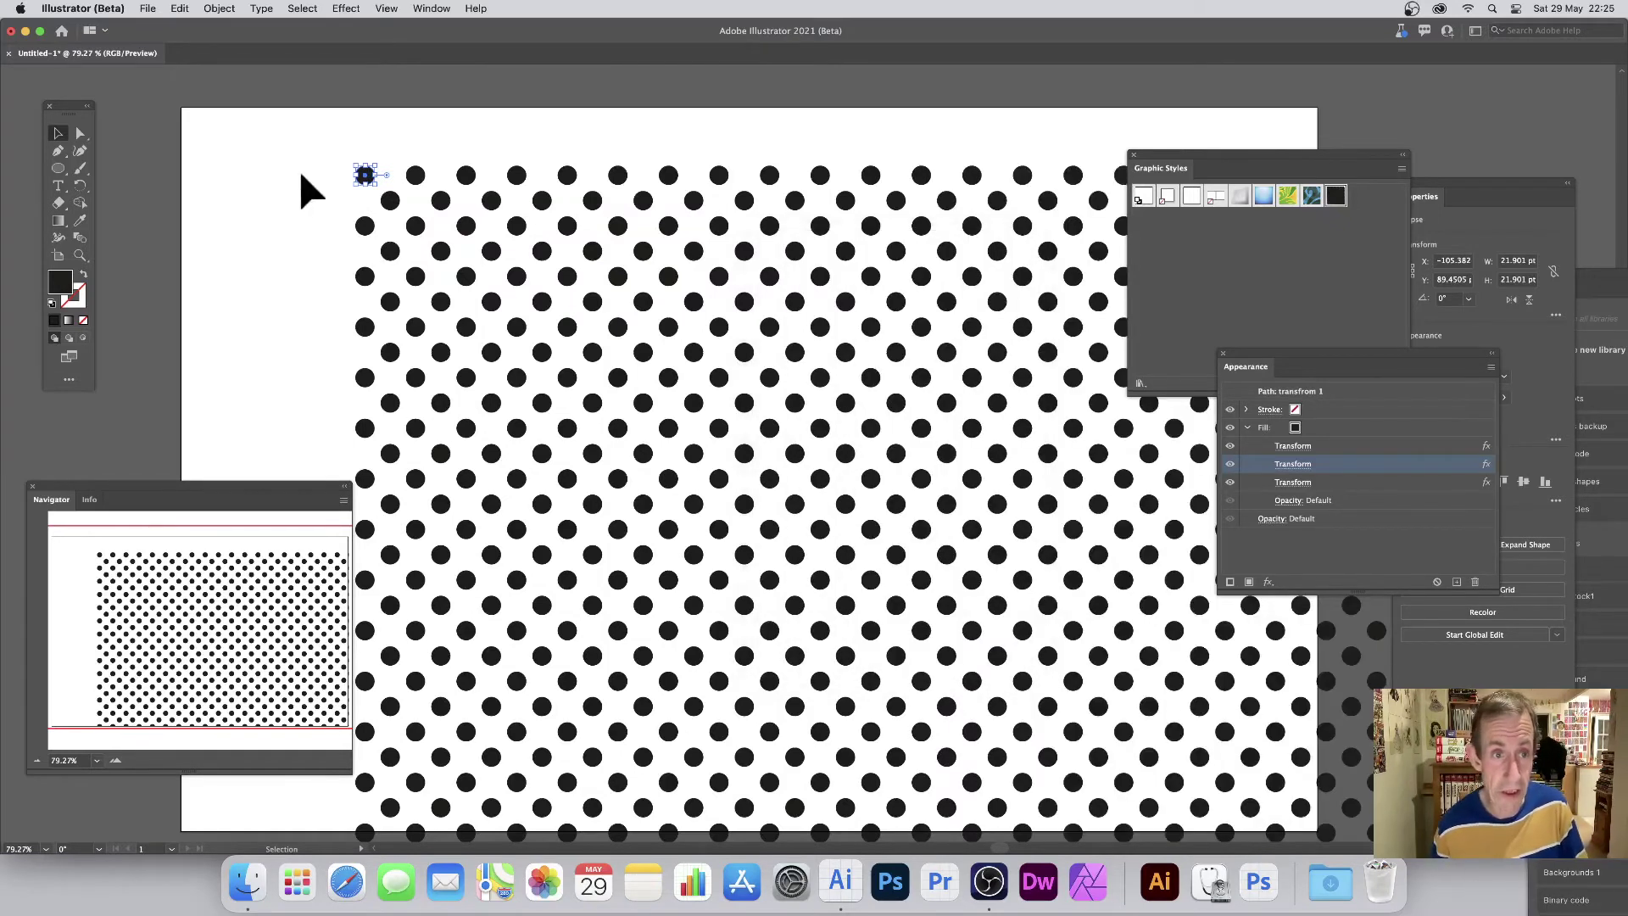
pyautogui.press('Delete')
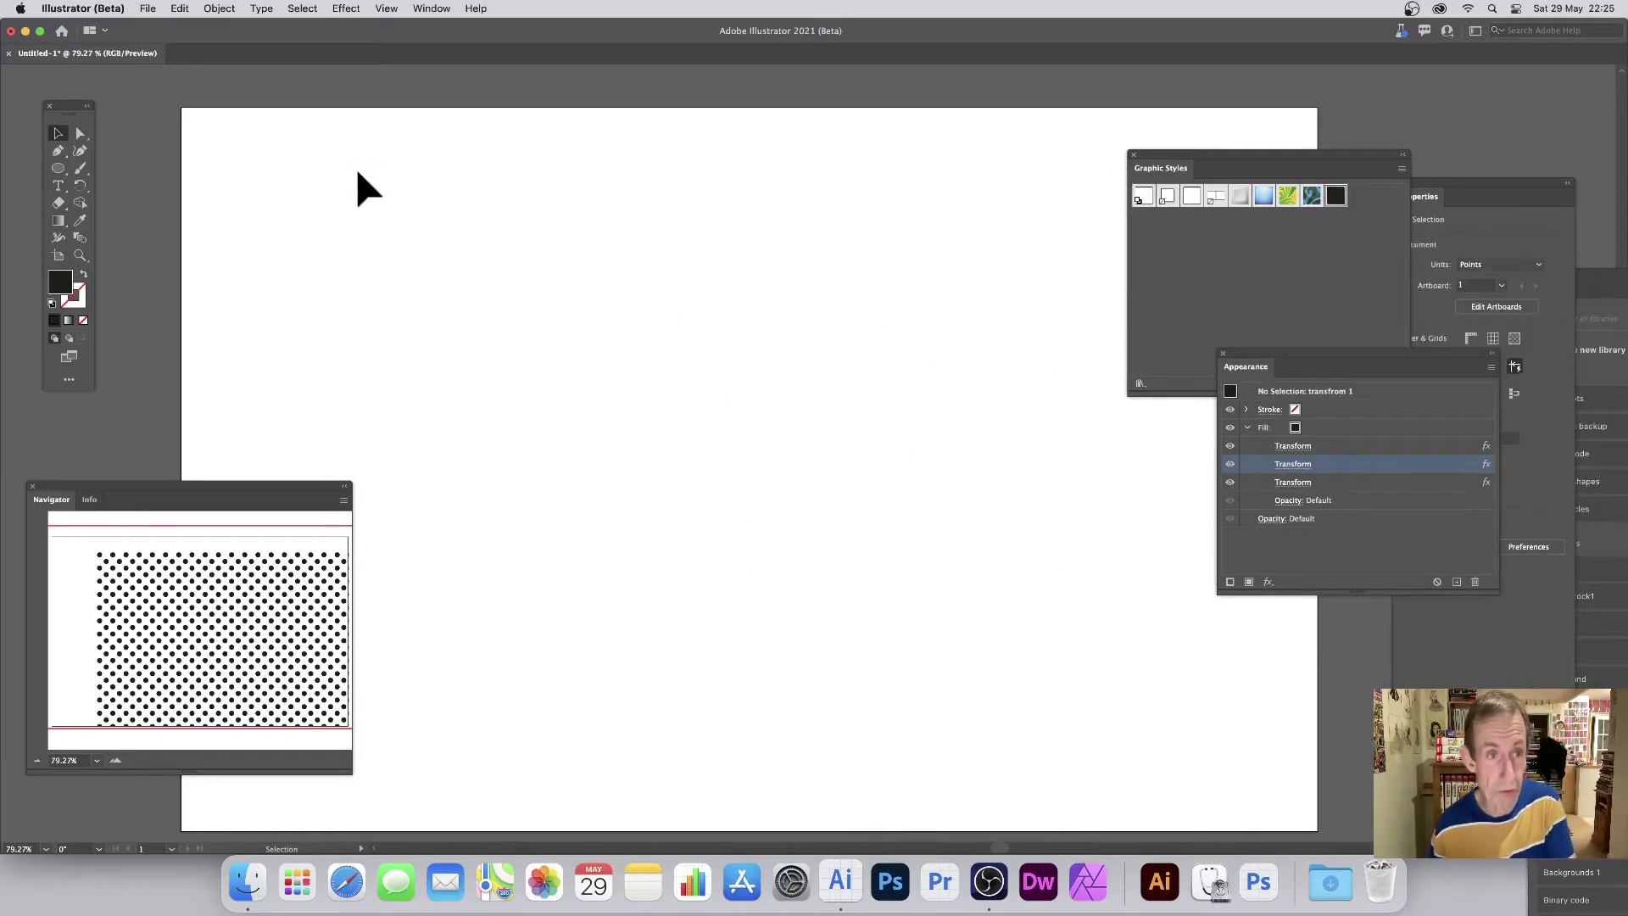
pyautogui.click(57, 185)
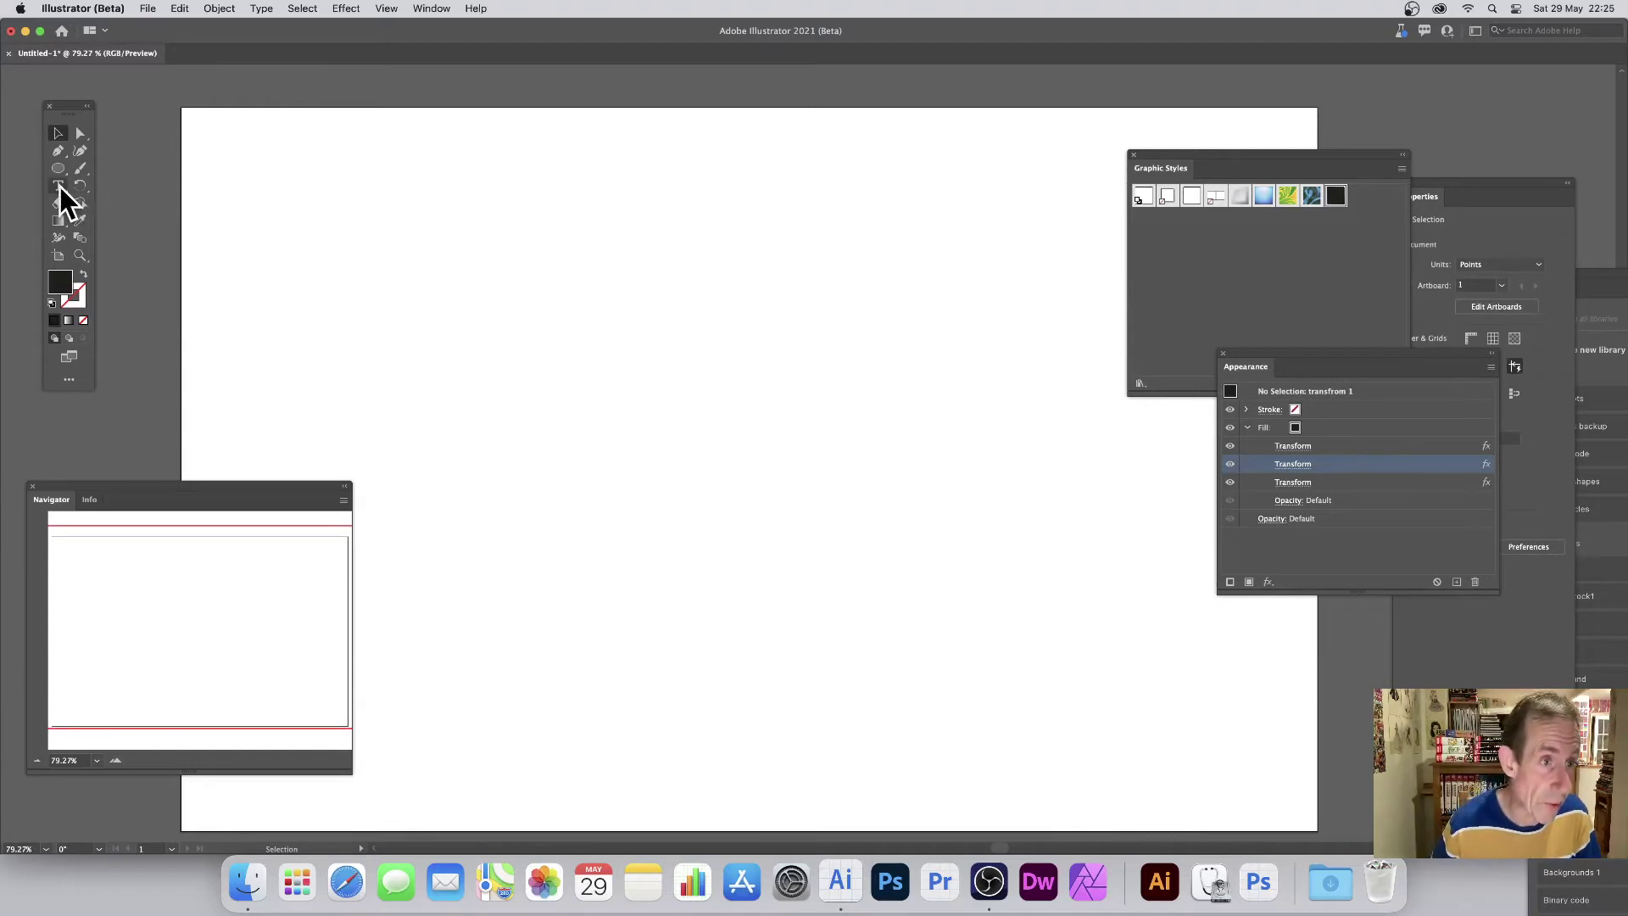
pyautogui.click(451, 229)
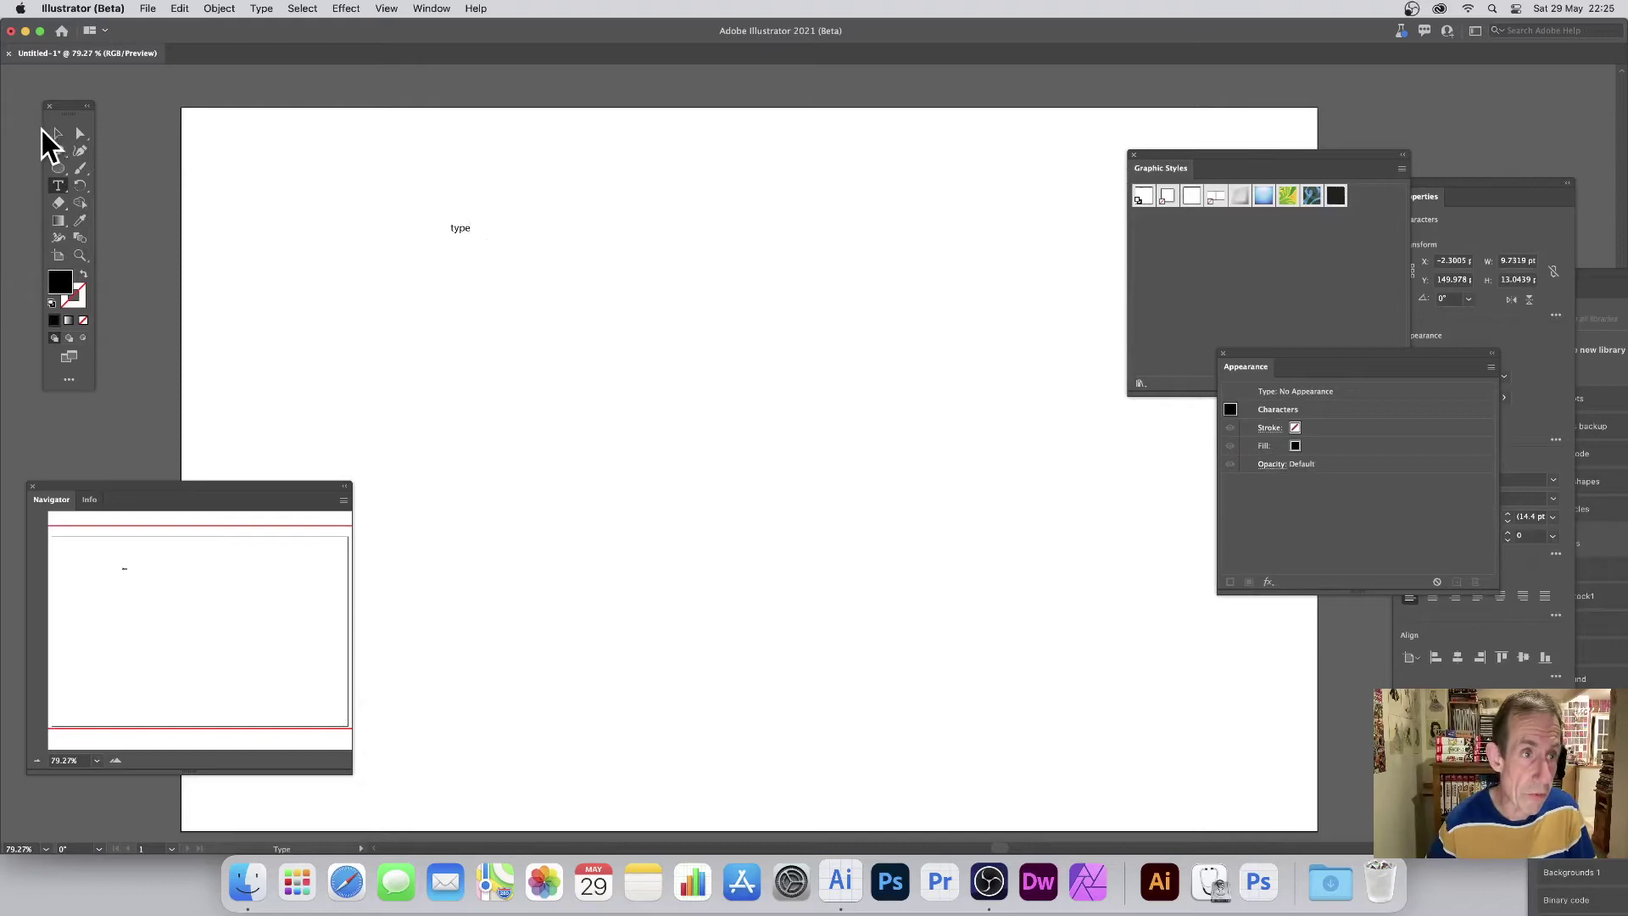
pyautogui.click(57, 133)
pyautogui.moveTo(472, 236); pyautogui.dragTo(485, 246)
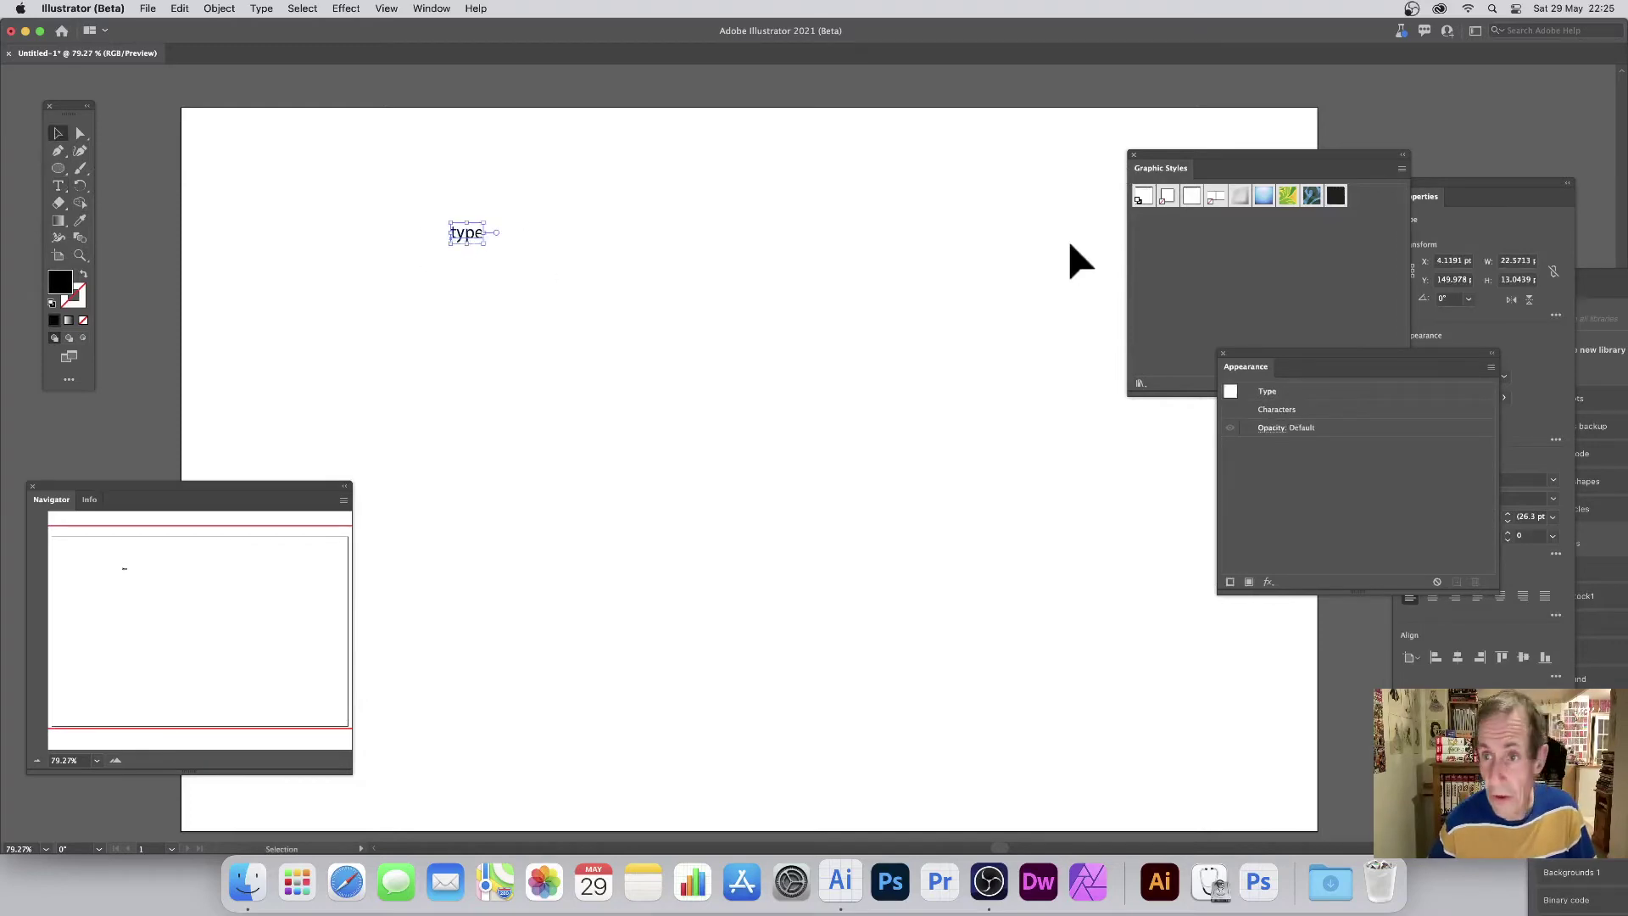
pyautogui.click(1337, 195)
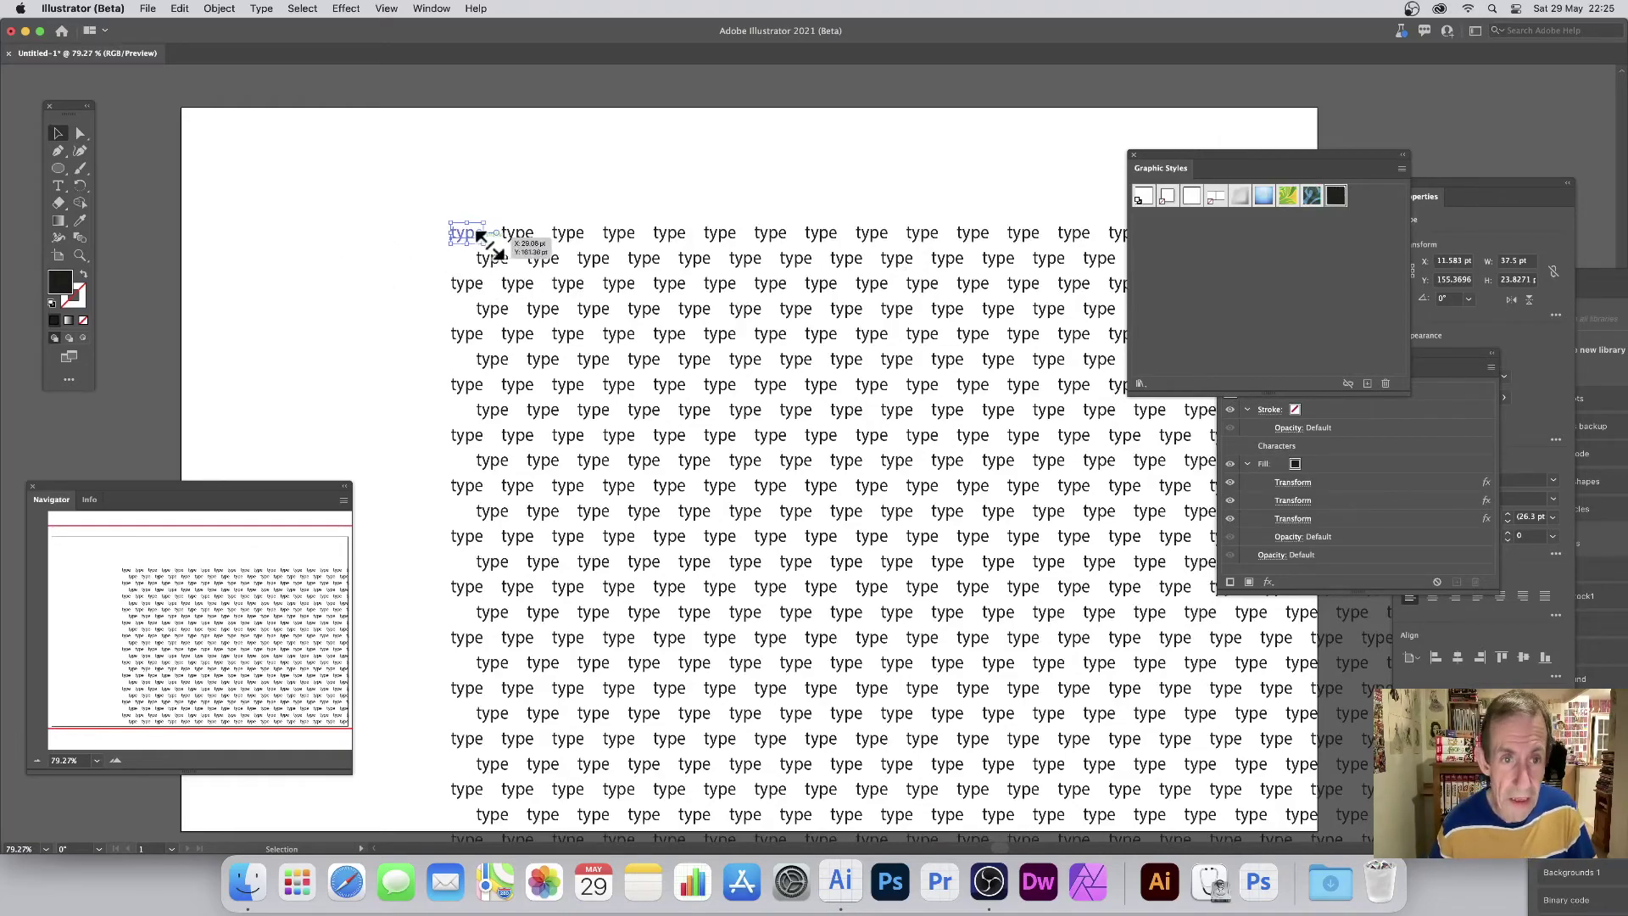
pyautogui.moveTo(482, 245)
pyautogui.mouseDown()
pyautogui.moveTo(522, 266)
pyautogui.moveTo(488, 245)
pyautogui.moveTo(472, 182)
pyautogui.moveTo(491, 219)
pyautogui.mouseUp()
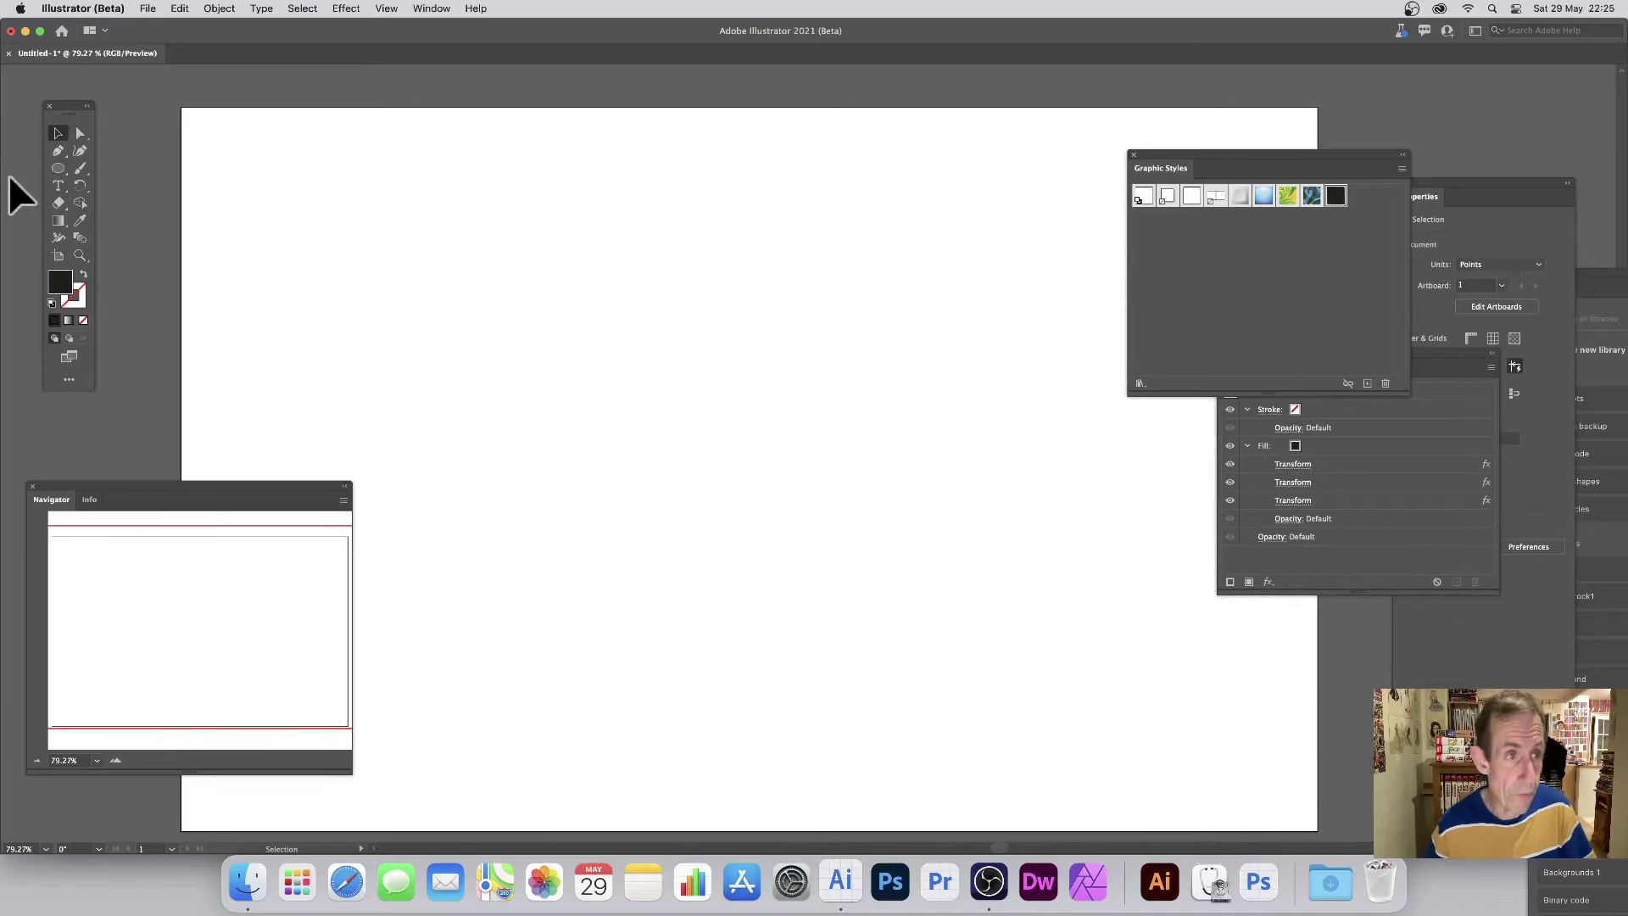
# Step: Draw a small closed triangle with the Pen tool
pyautogui.click(59, 152)
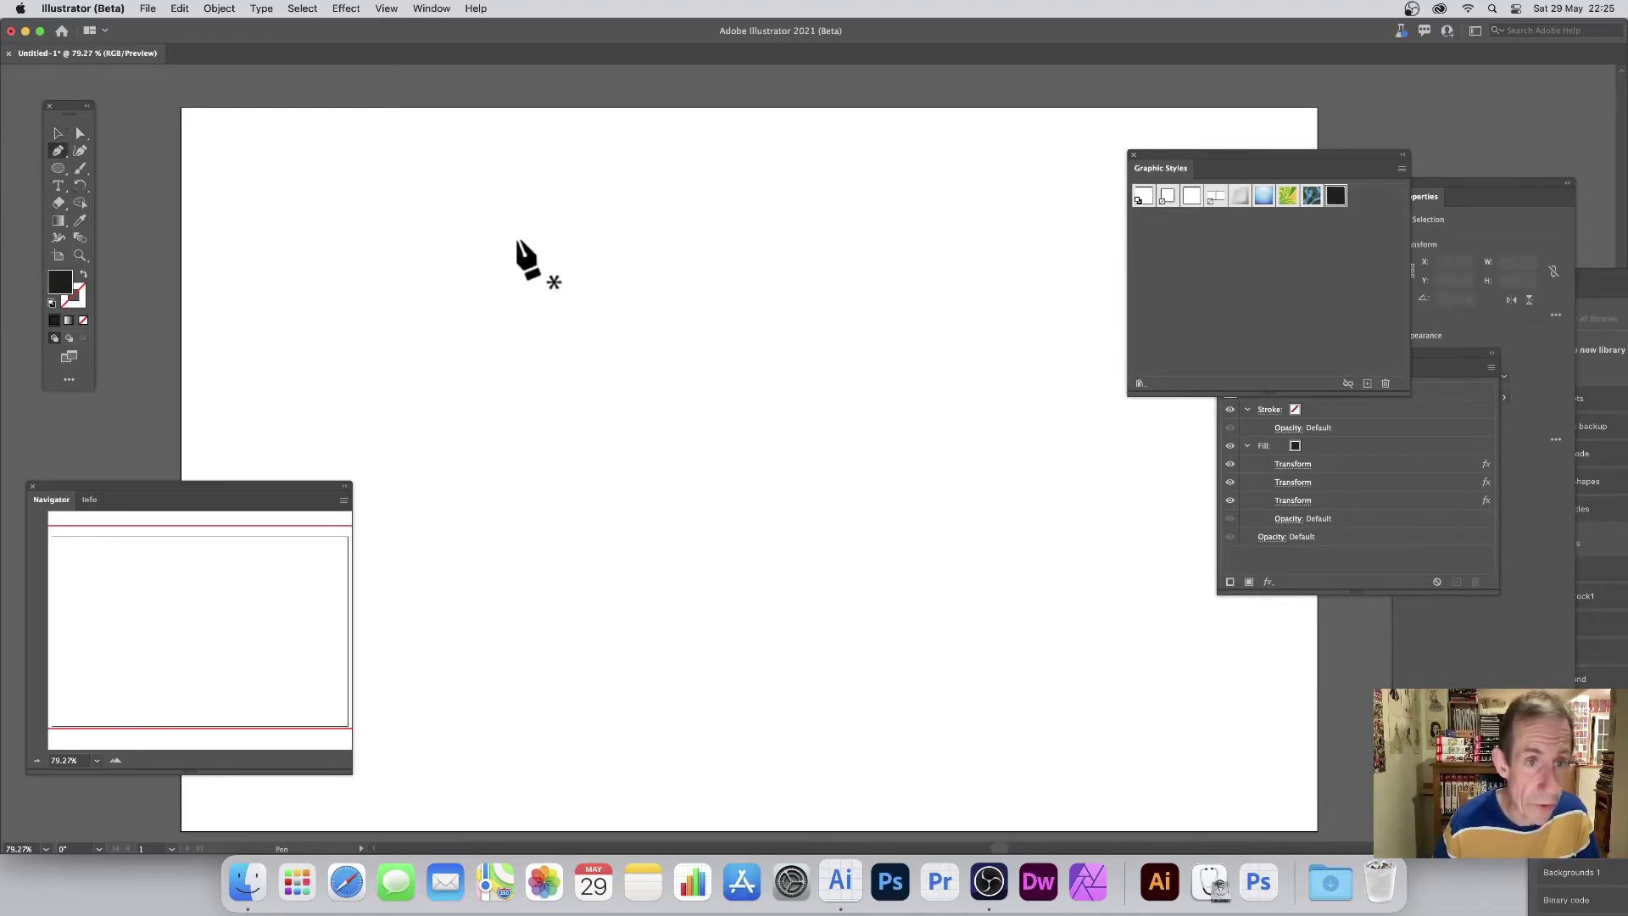
pyautogui.click(513, 231)
pyautogui.click(488, 269)
pyautogui.click(520, 274)
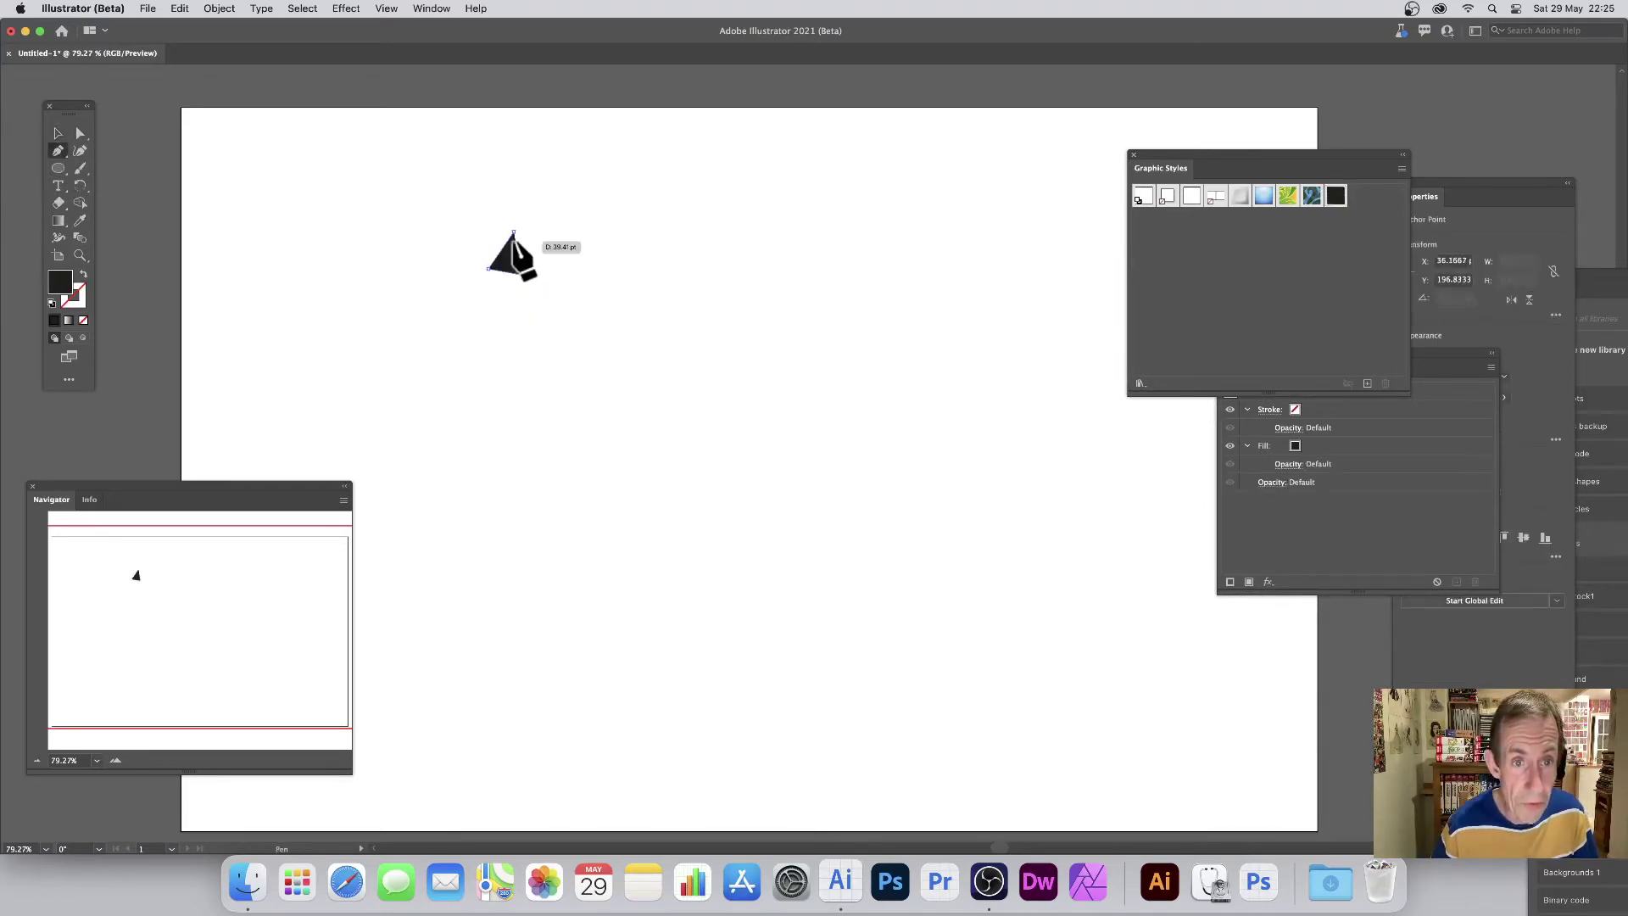
pyautogui.click(513, 231)
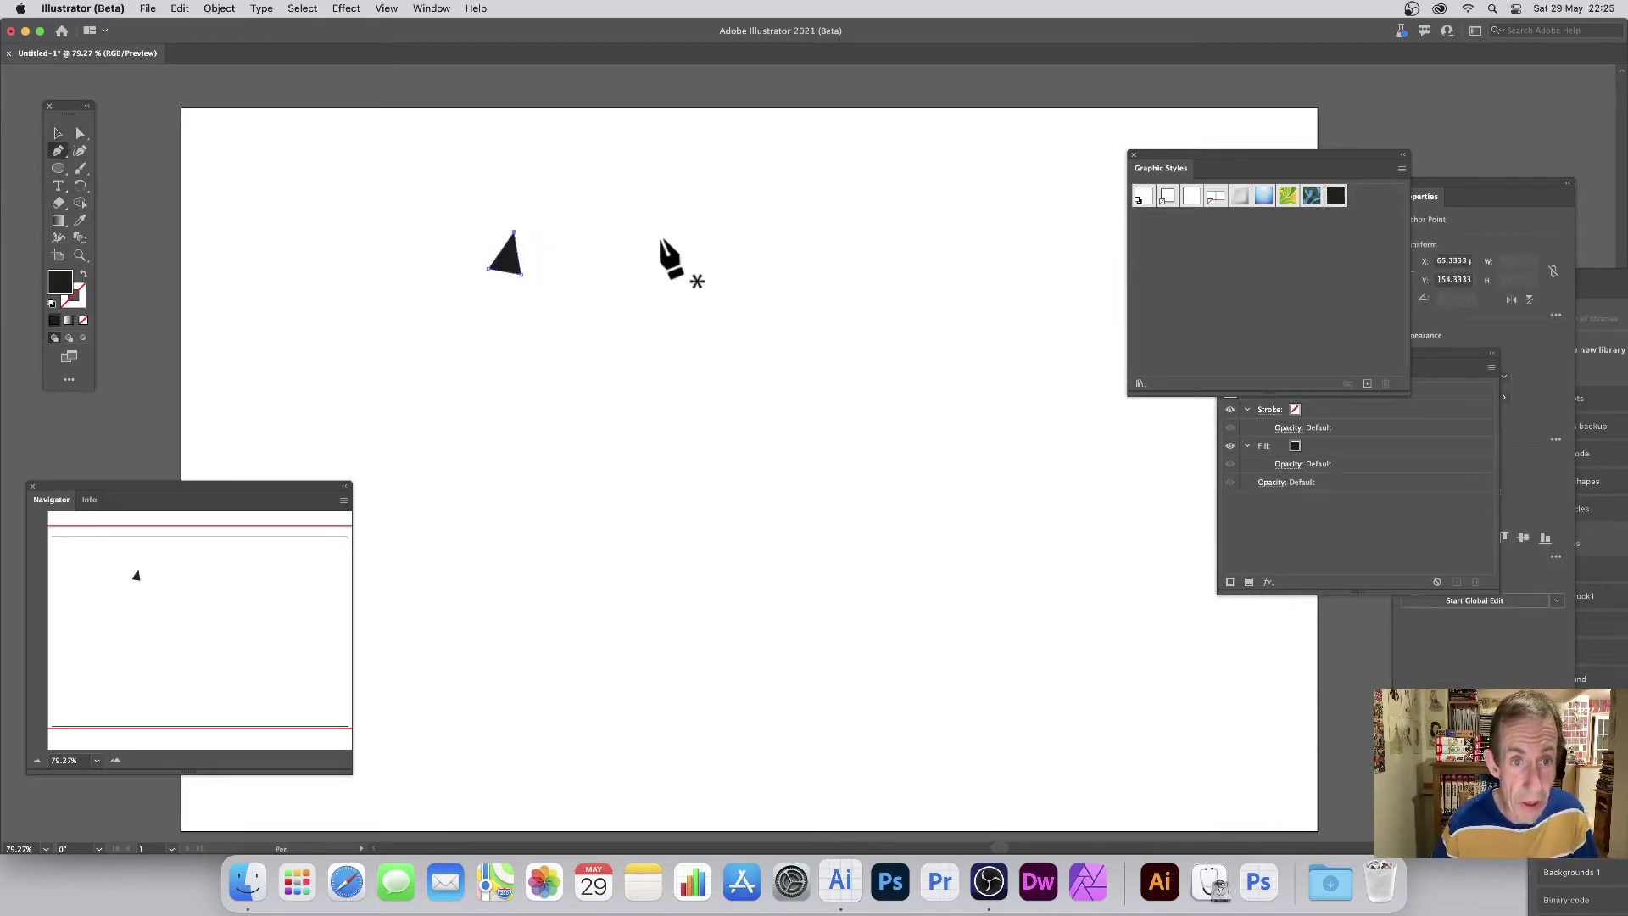
# Step: Apply the saved repeating style to the triangle and squash it flat vertically
pyautogui.click(1335, 196)
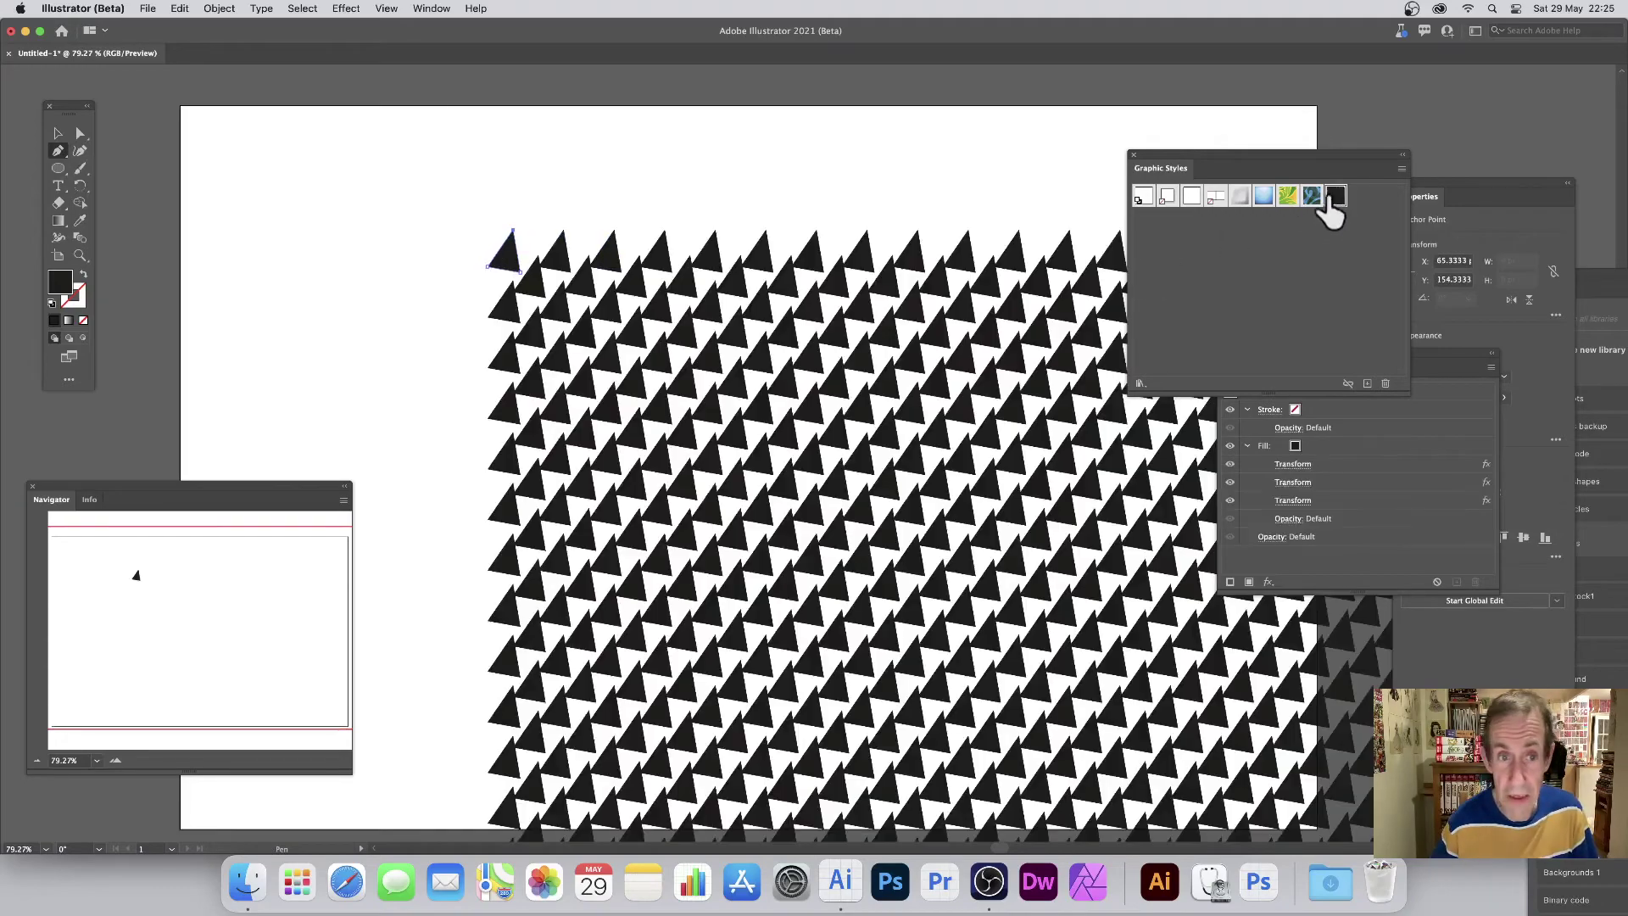
pyautogui.click(57, 134)
pyautogui.moveTo(509, 229); pyautogui.dragTo(502, 264)
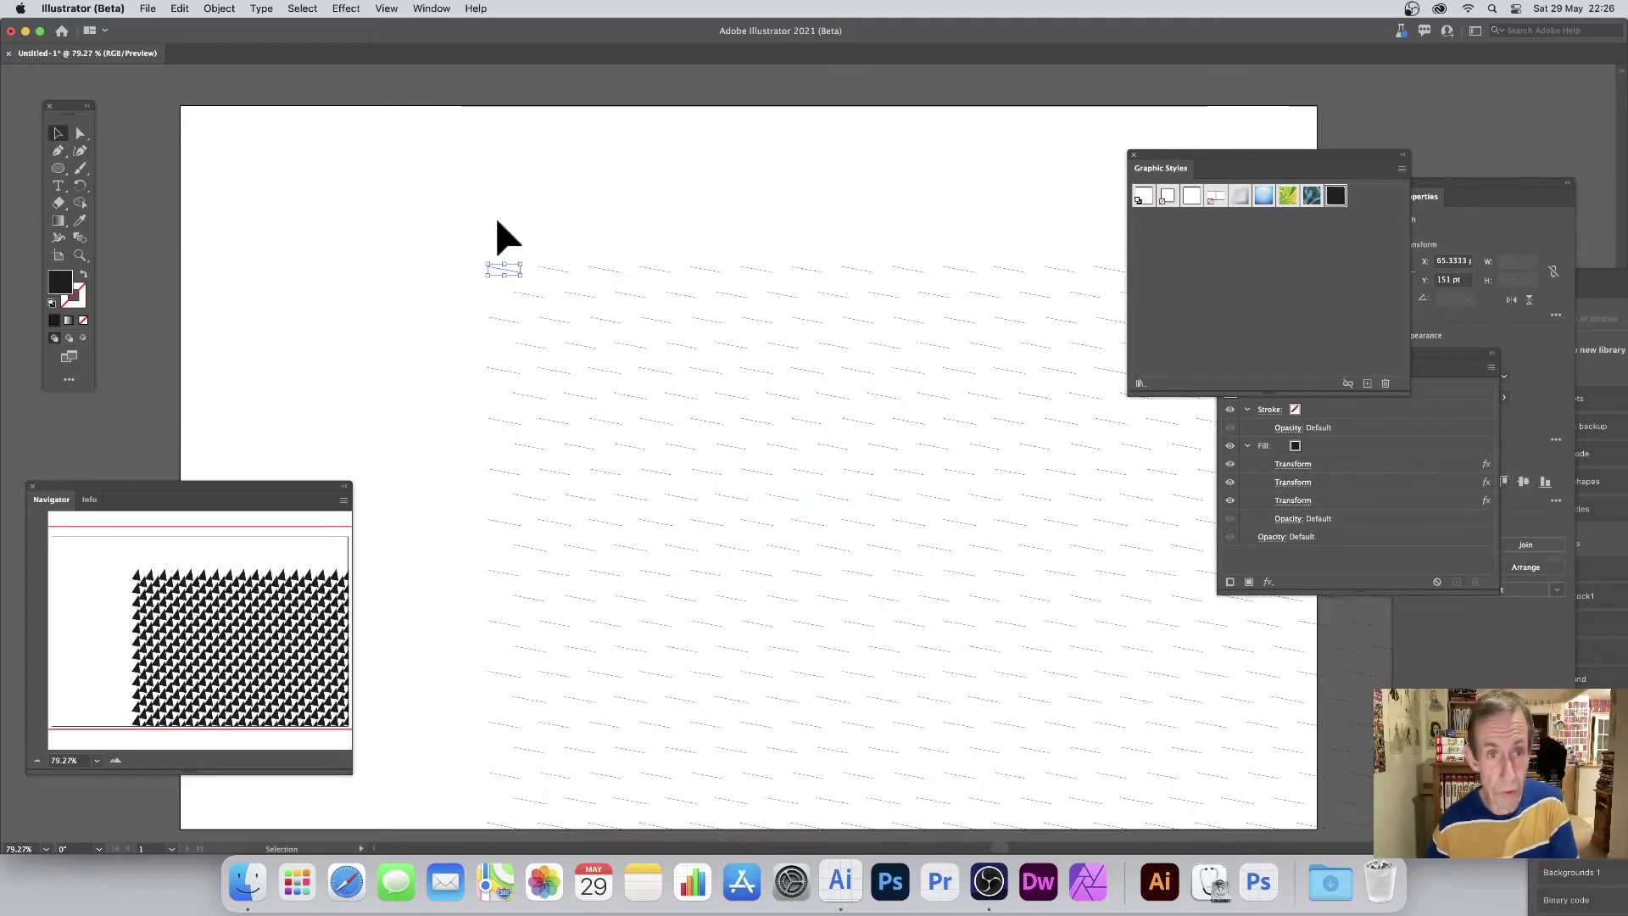
# Step: Deselect the flat shape and draw a small curved bean shape with the Curvature tool
pyautogui.click(207, 180)
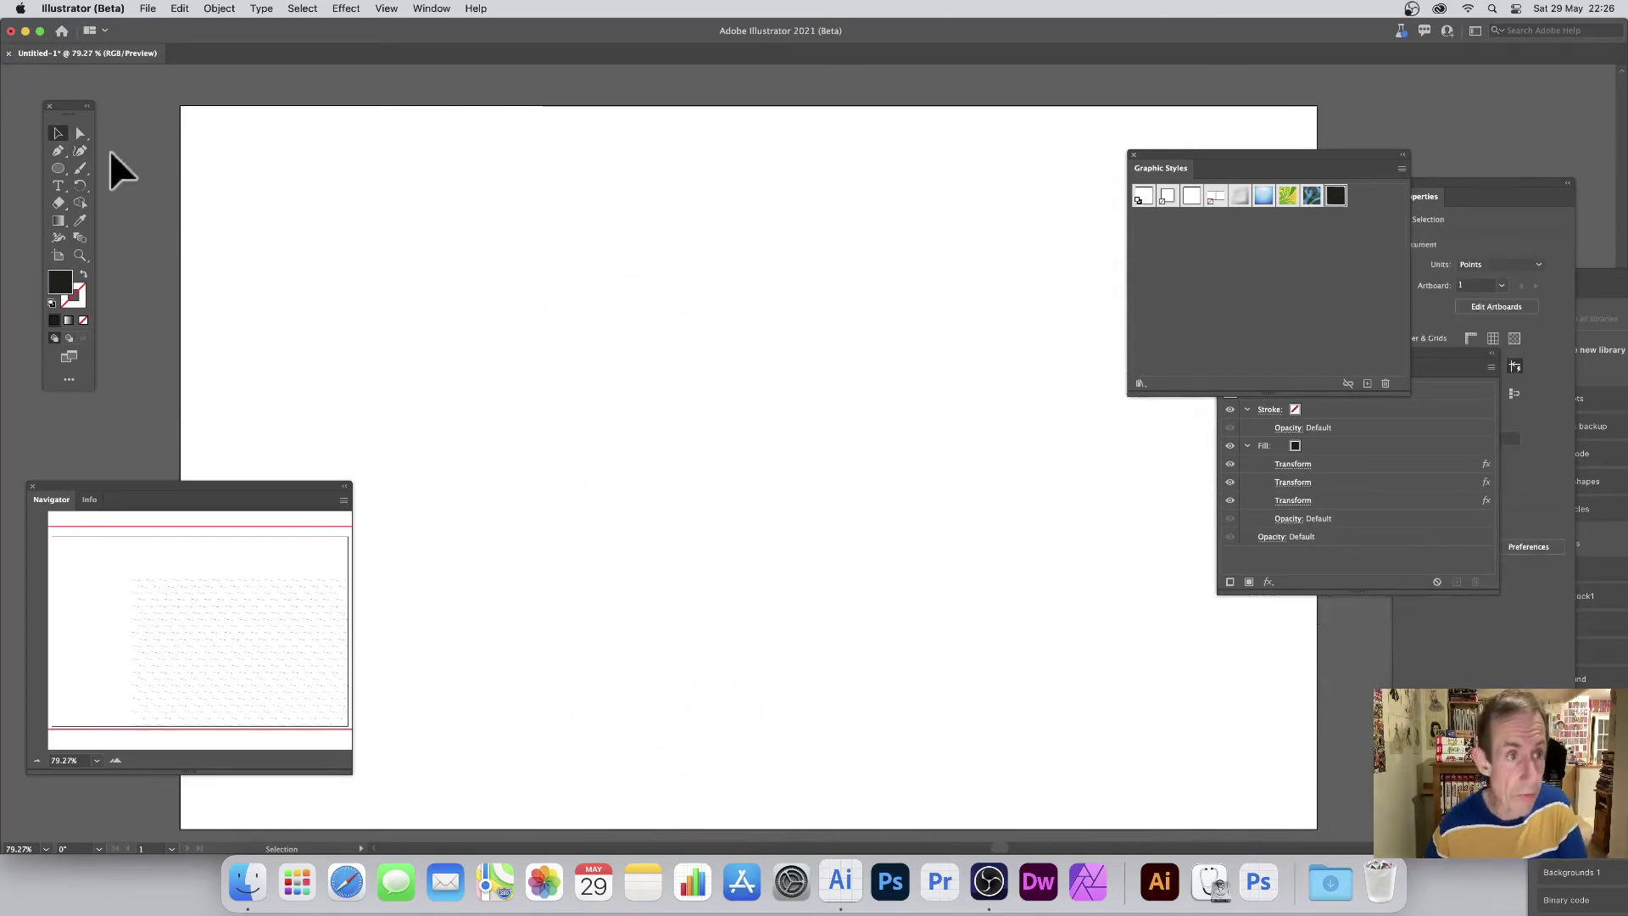
pyautogui.click(80, 151)
pyautogui.click(524, 272)
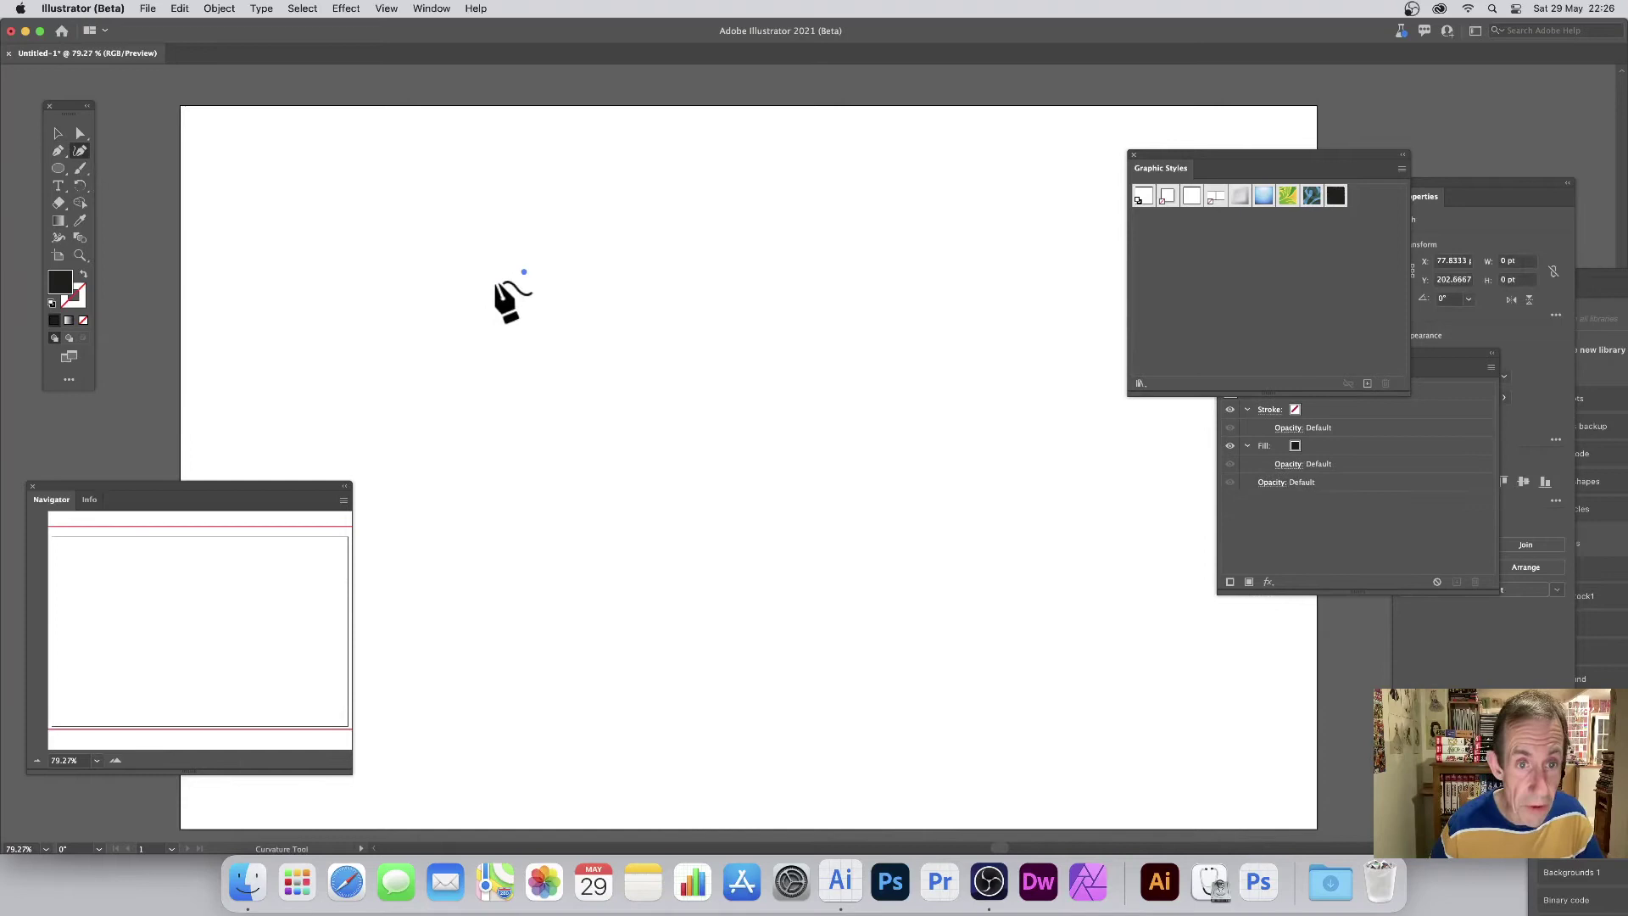
pyautogui.click(494, 280)
pyautogui.click(514, 303)
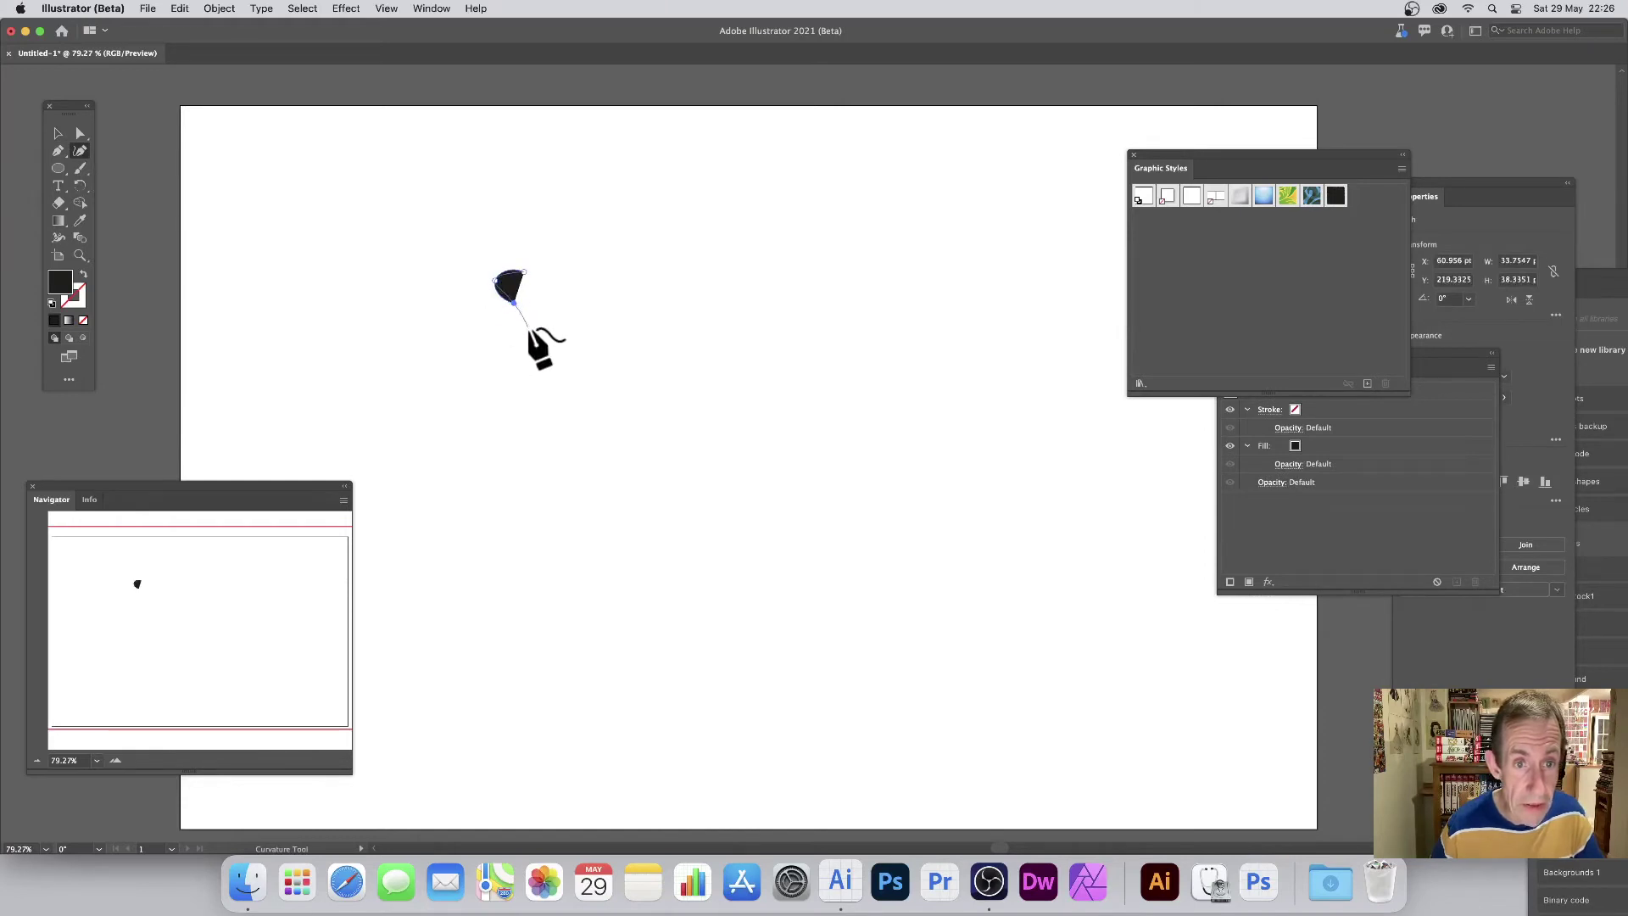
pyautogui.click(551, 321)
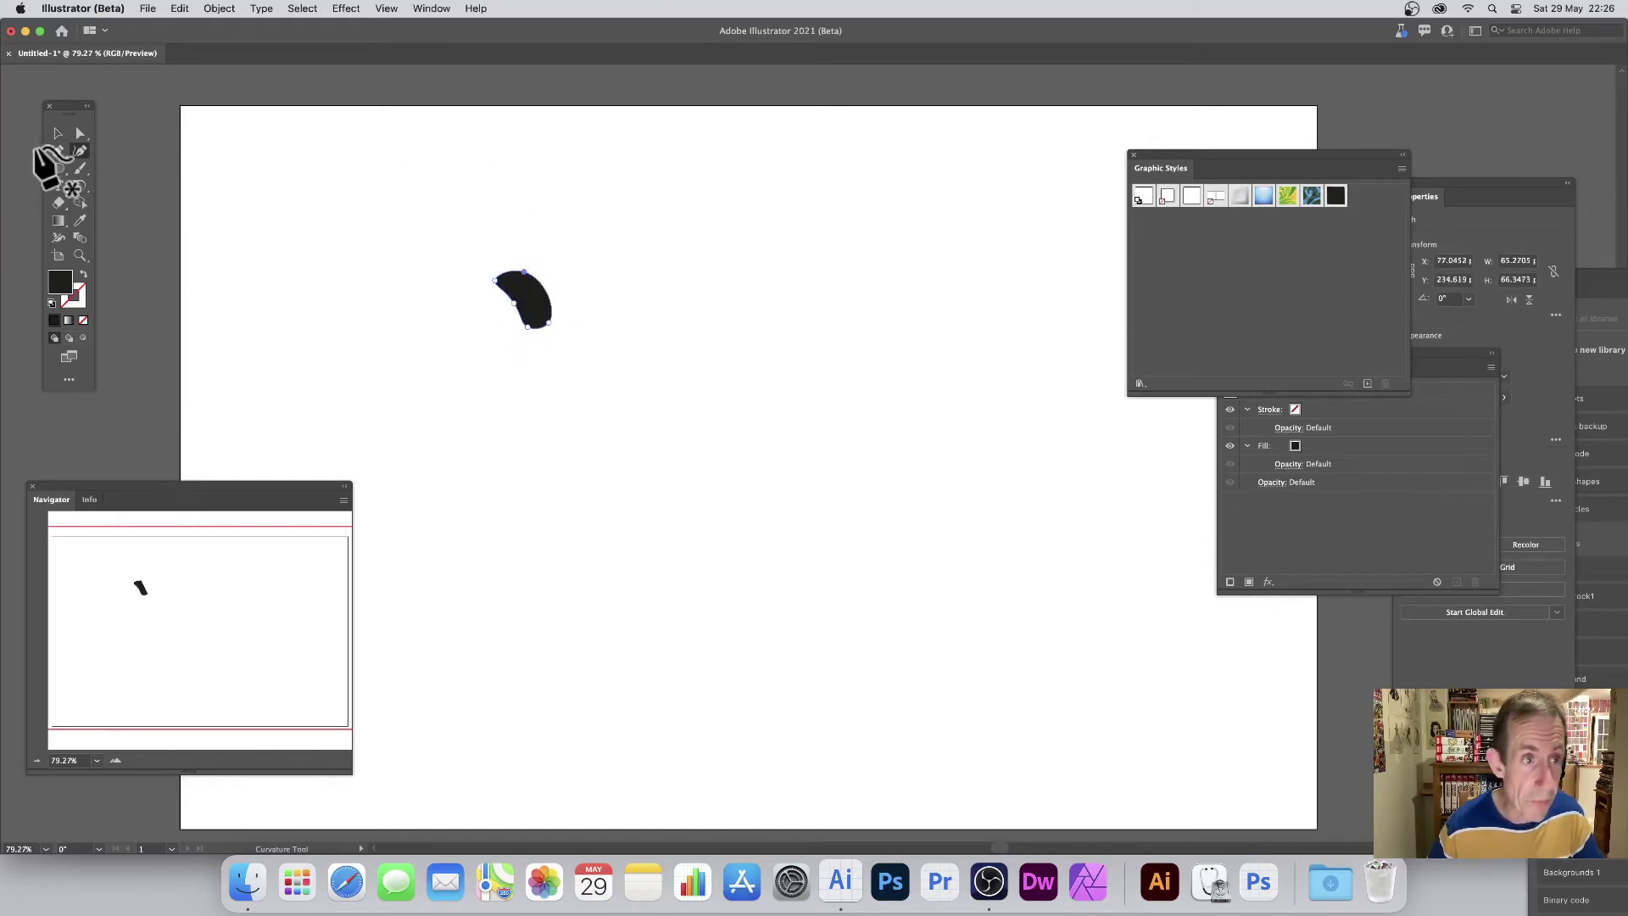
# Step: Apply the black repeating graphic style to the bean and shrink it so gaps appear
pyautogui.click(58, 134)
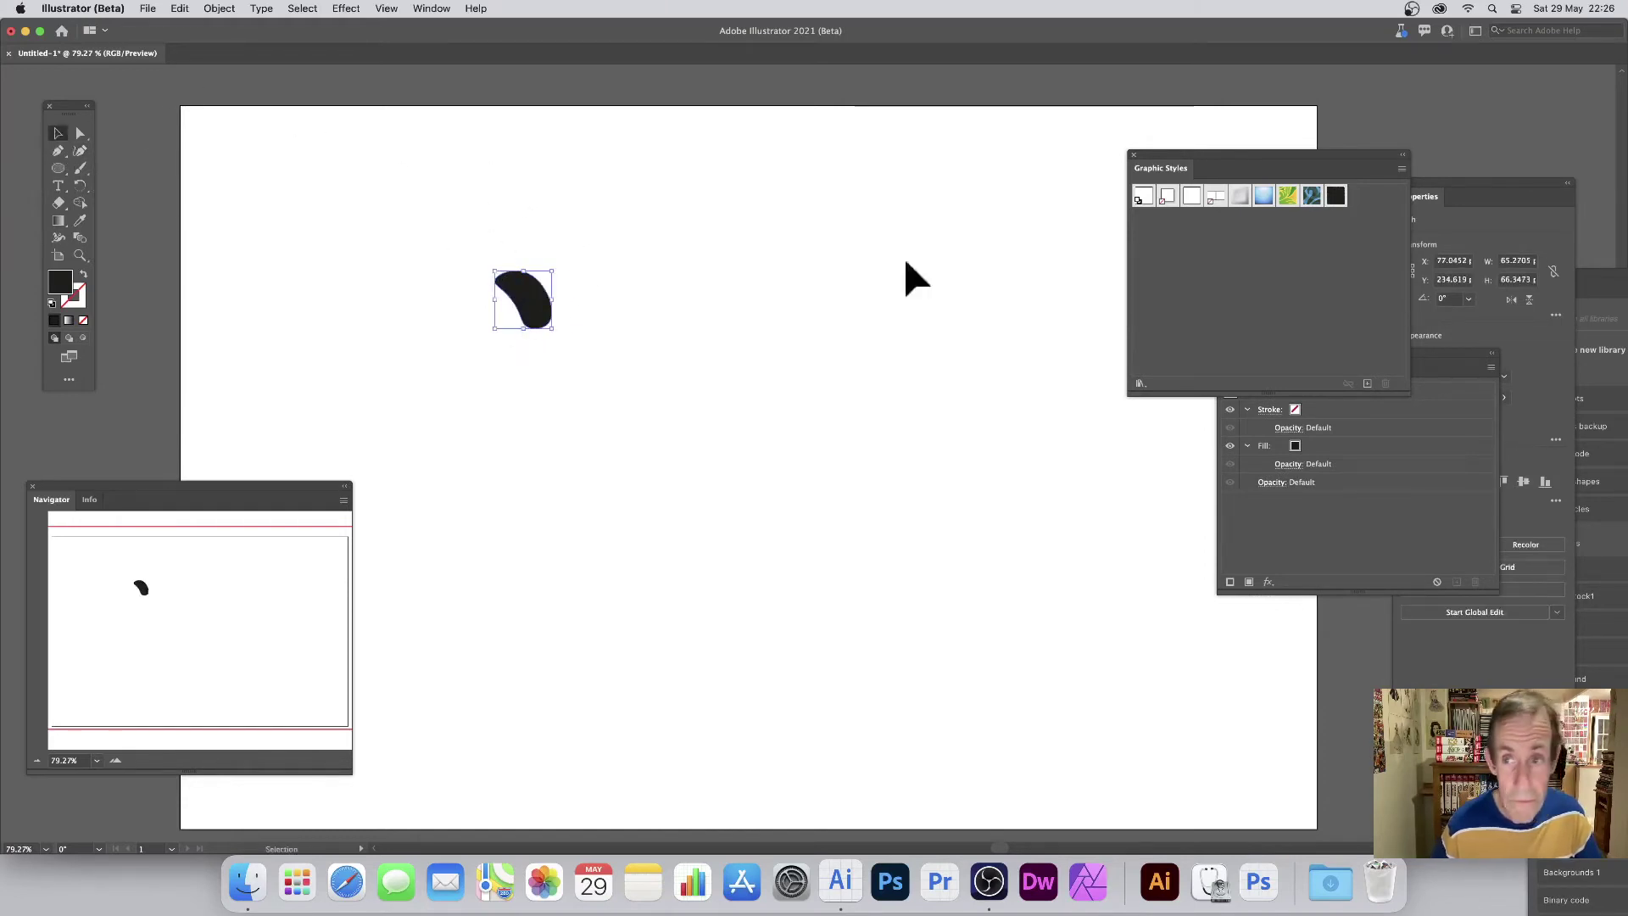
pyautogui.click(1336, 198)
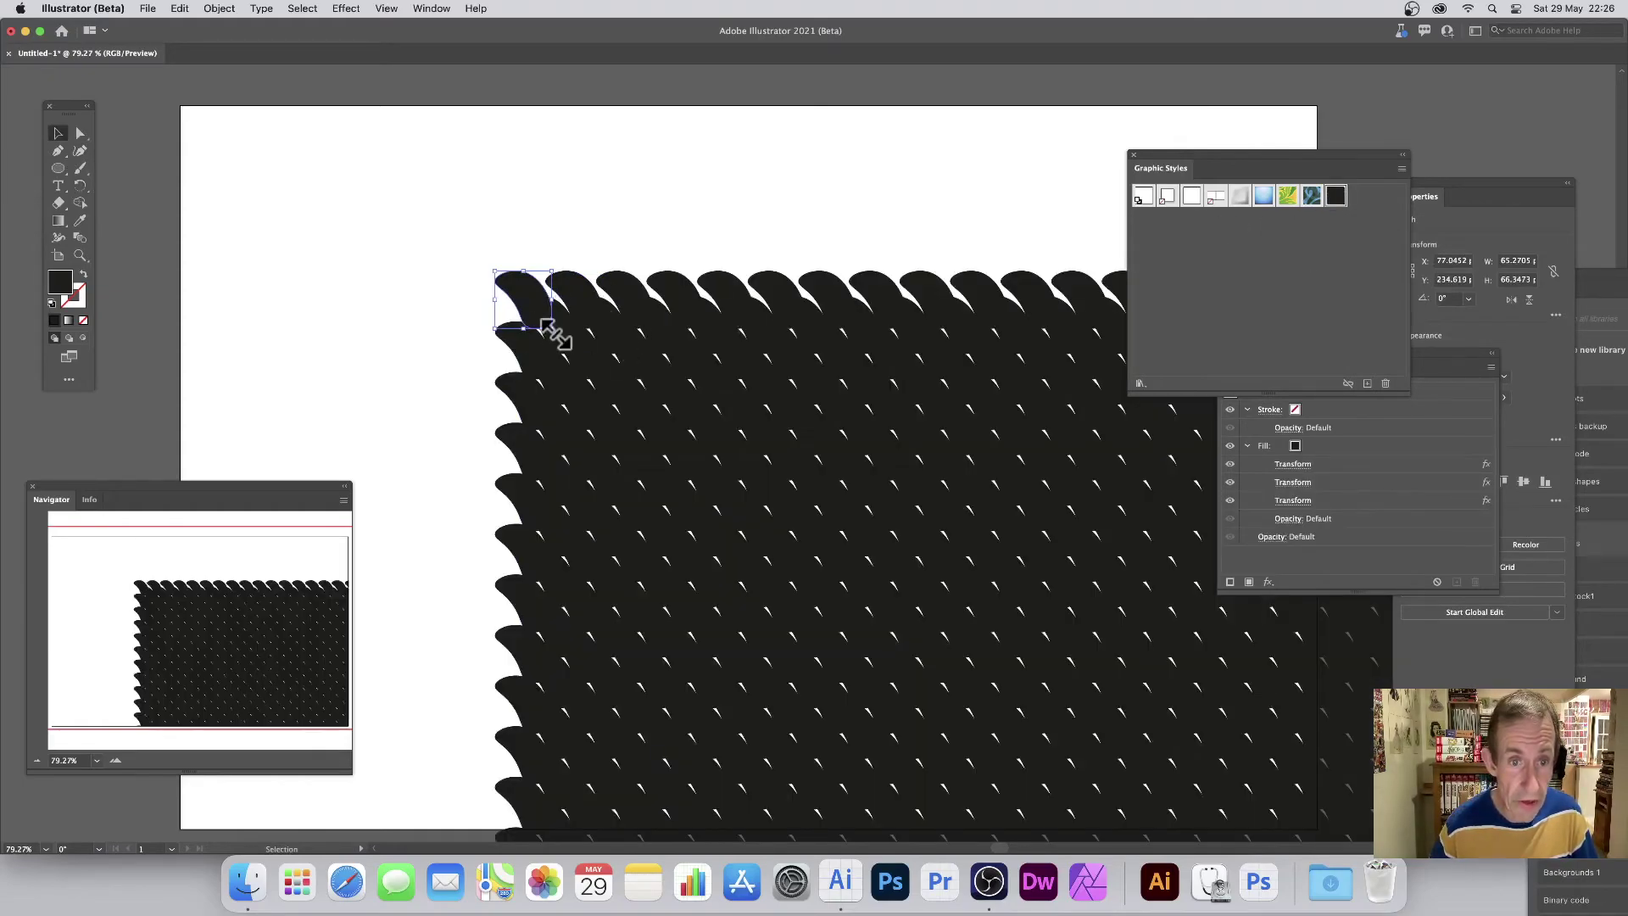
pyautogui.moveTo(553, 333); pyautogui.dragTo(515, 305)
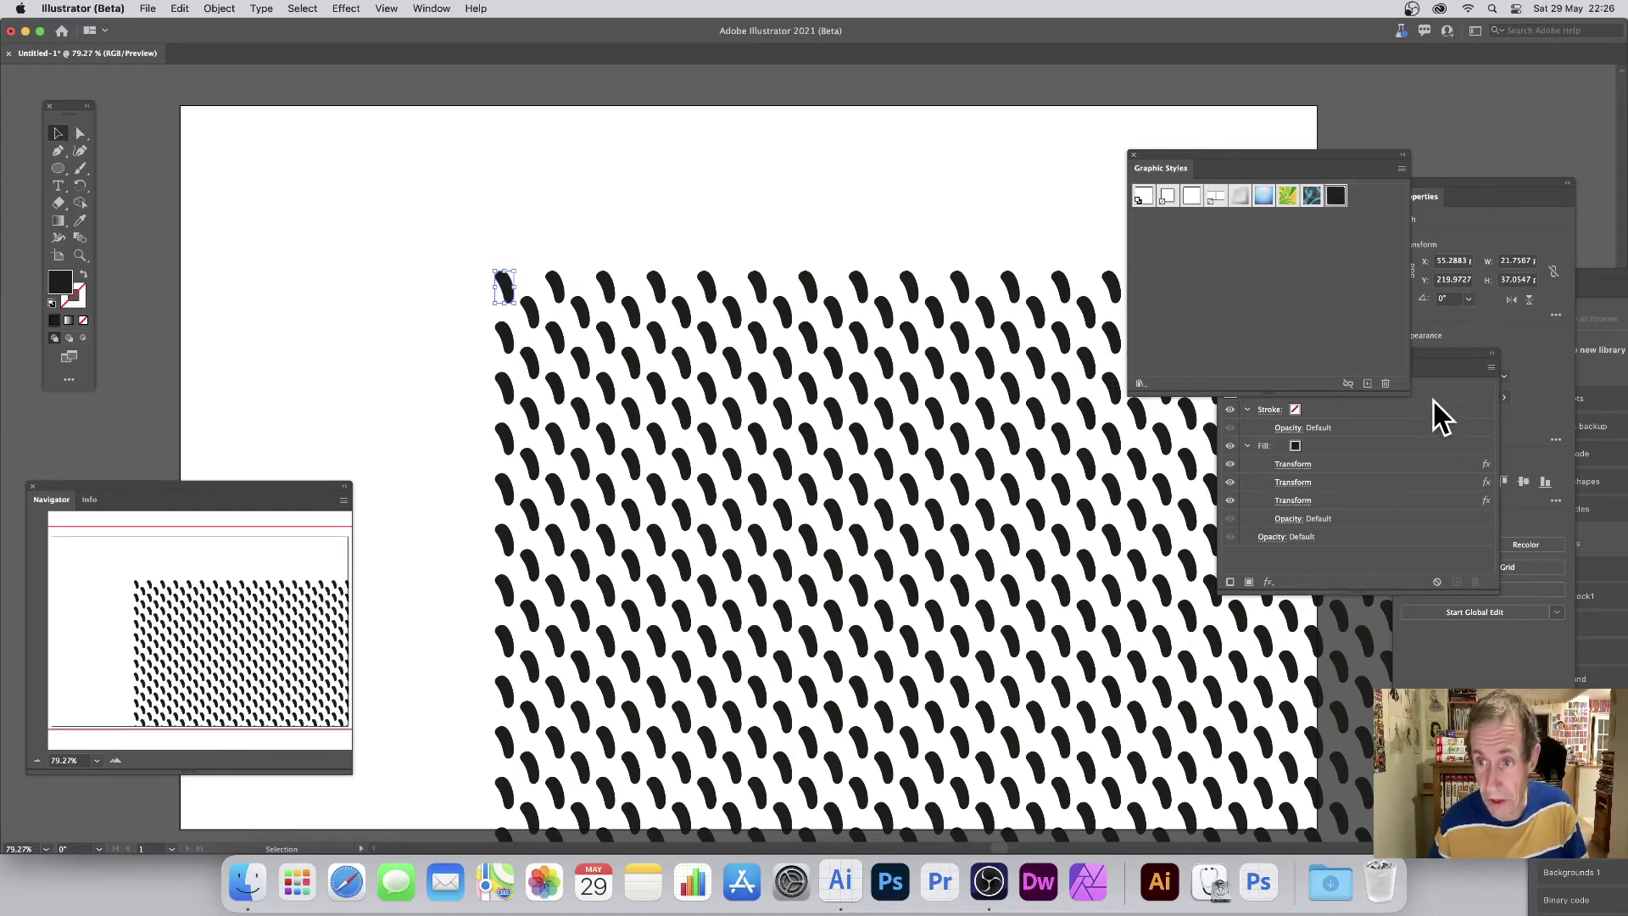
# Step: In the second Transform effect, set horizontal and vertical scale to 90%
pyautogui.click(1293, 465)
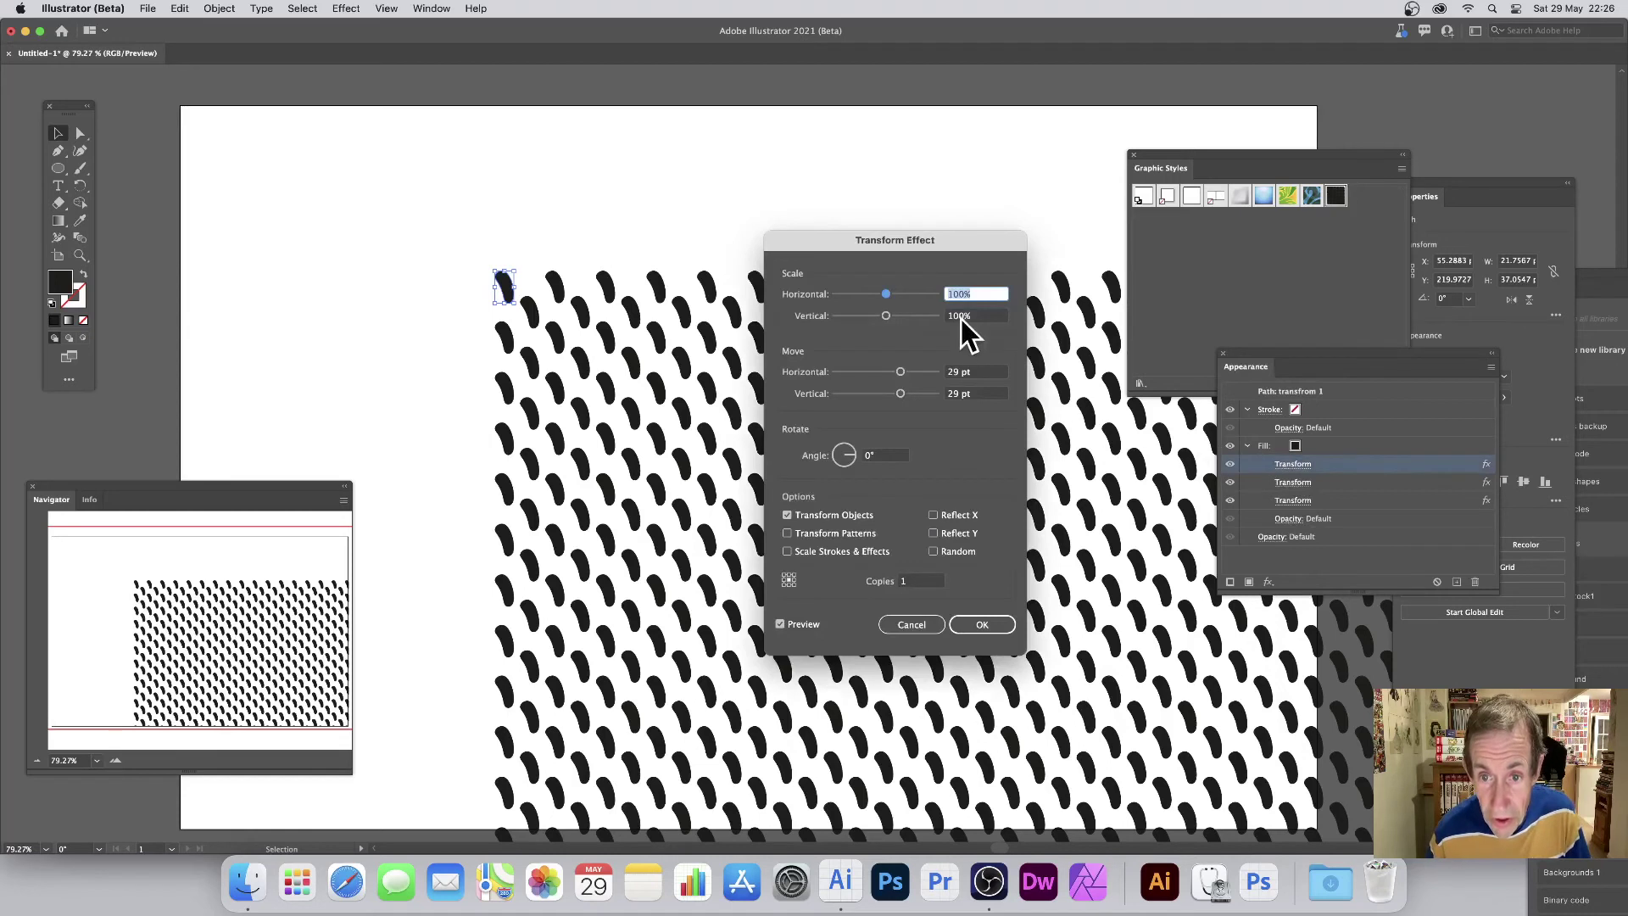
pyautogui.click(916, 625)
pyautogui.click(1294, 483)
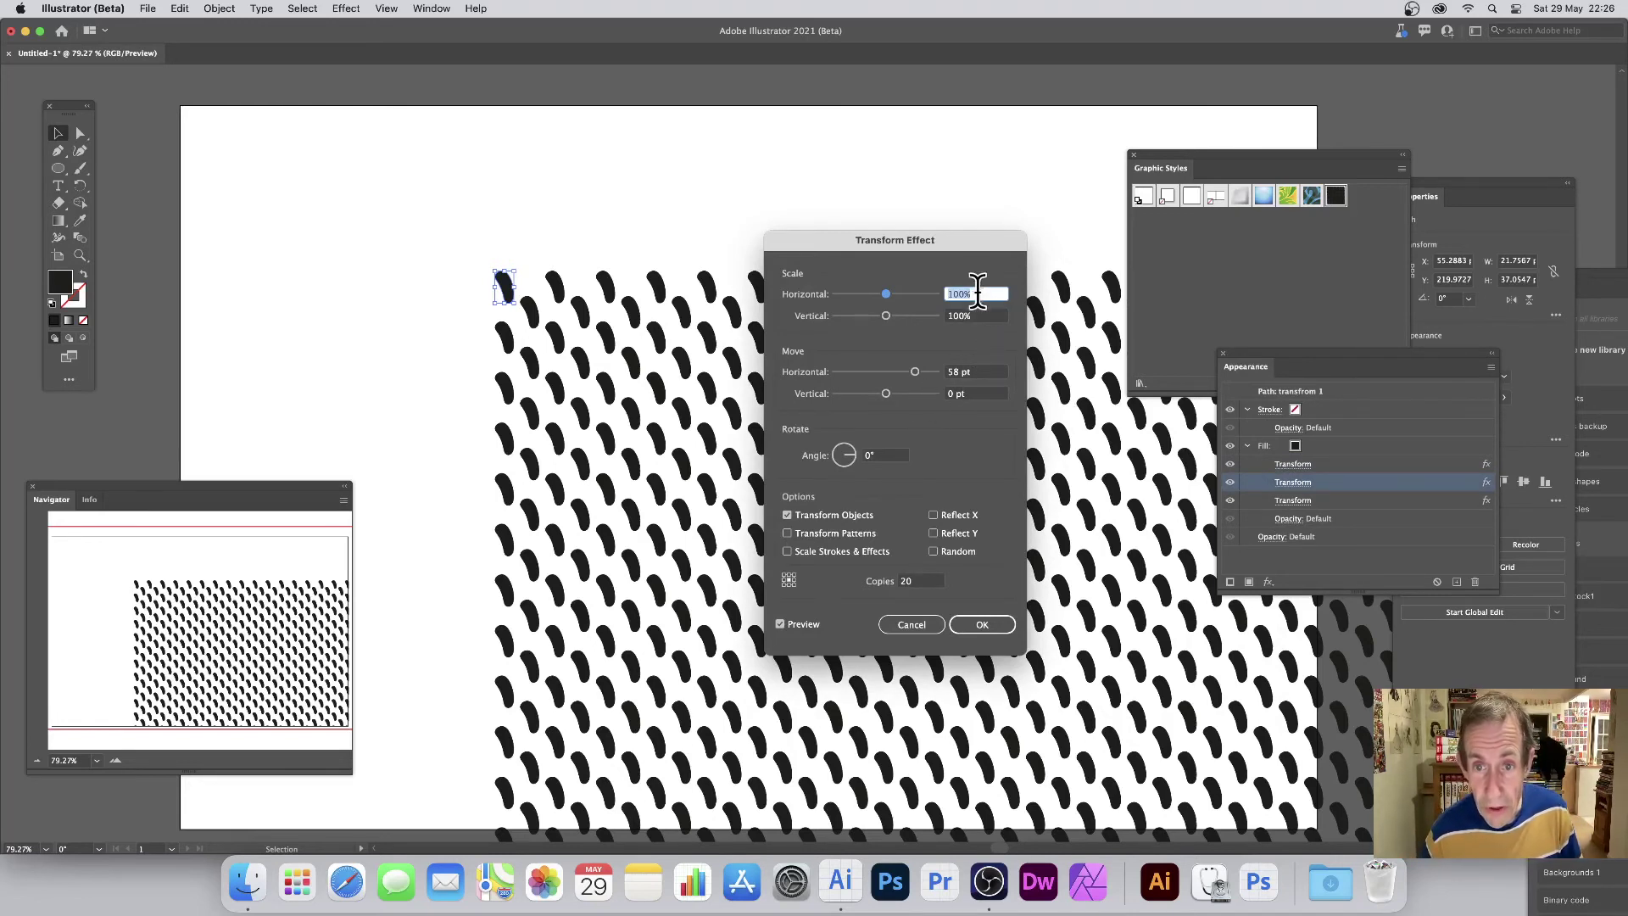
pyautogui.write('98')
pyautogui.press('Tab')
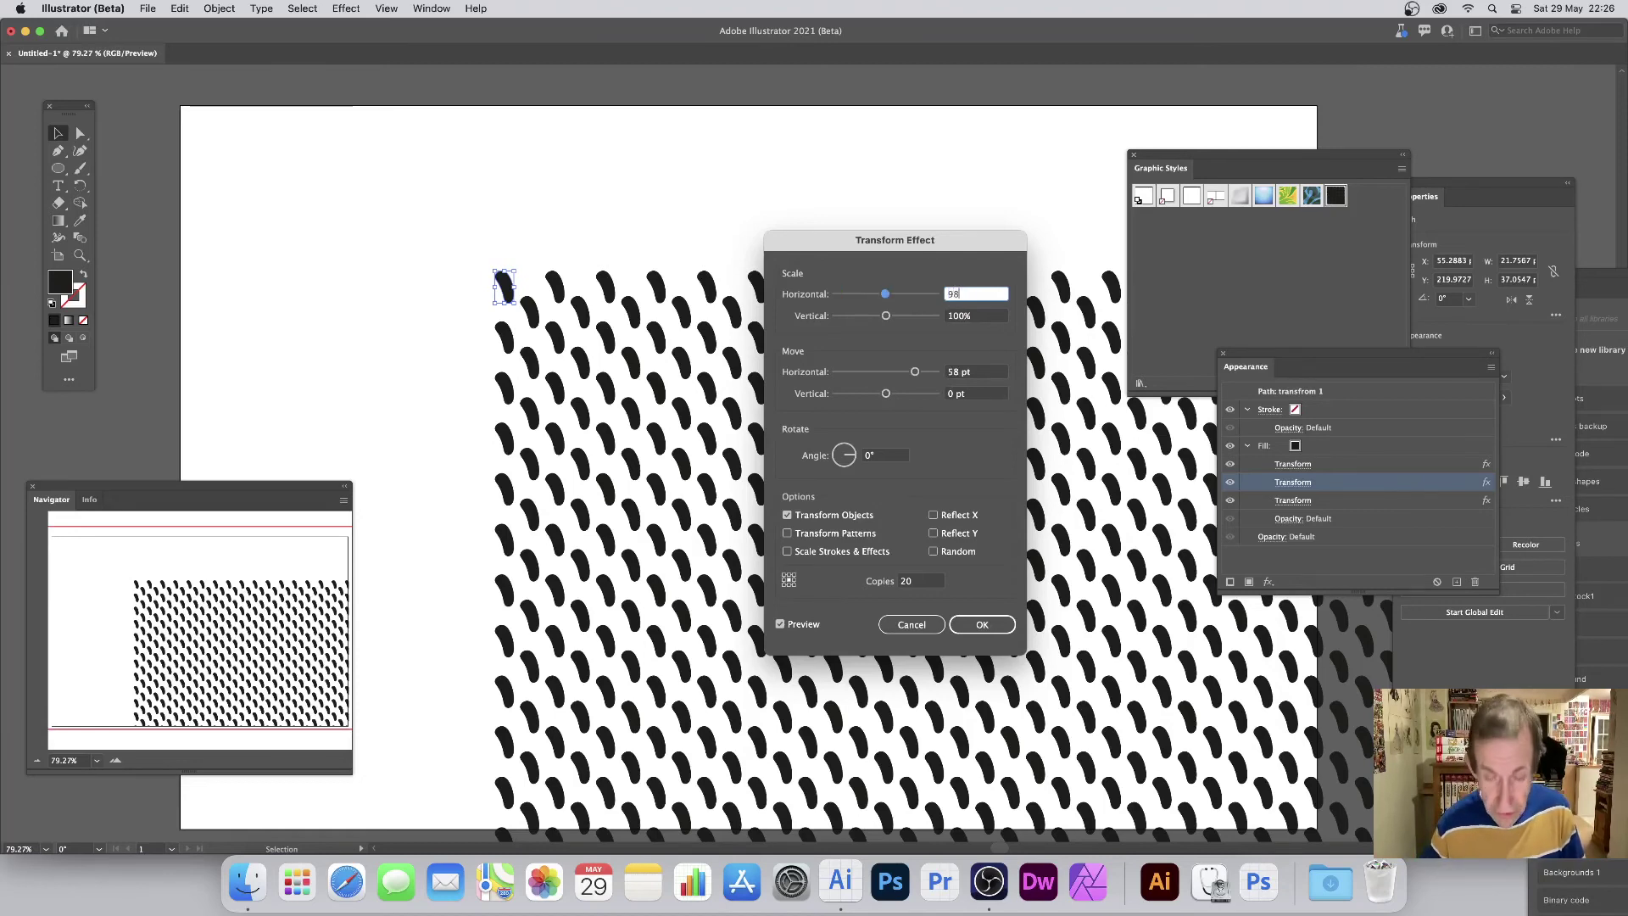
pyautogui.write('98')
pyautogui.press('Tab')
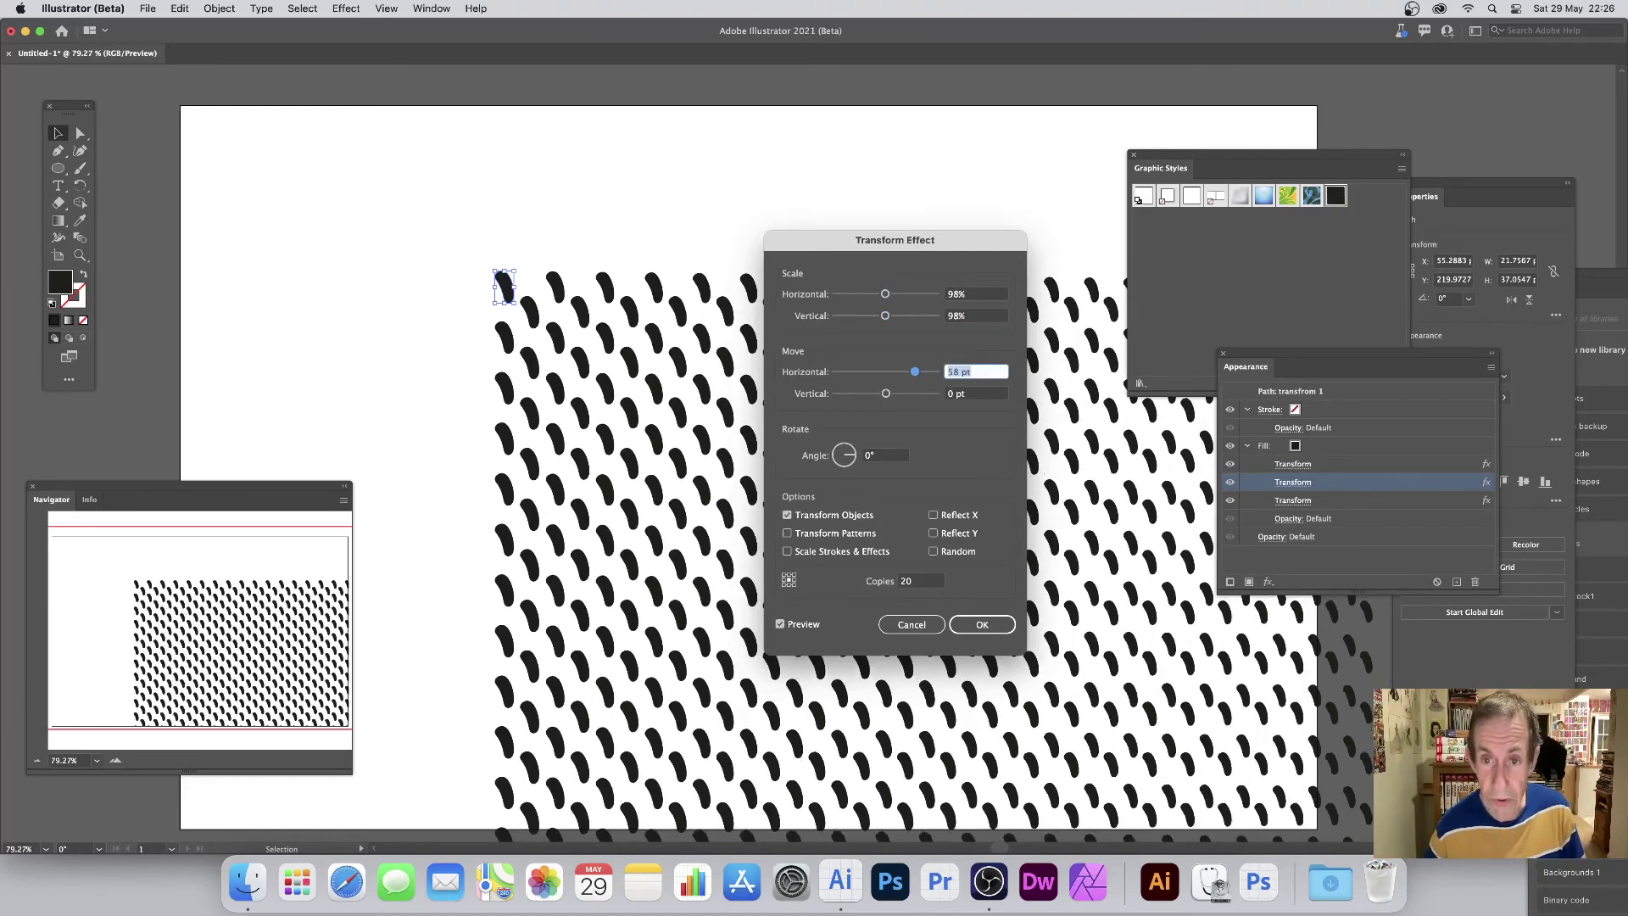
pyautogui.click(975, 294)
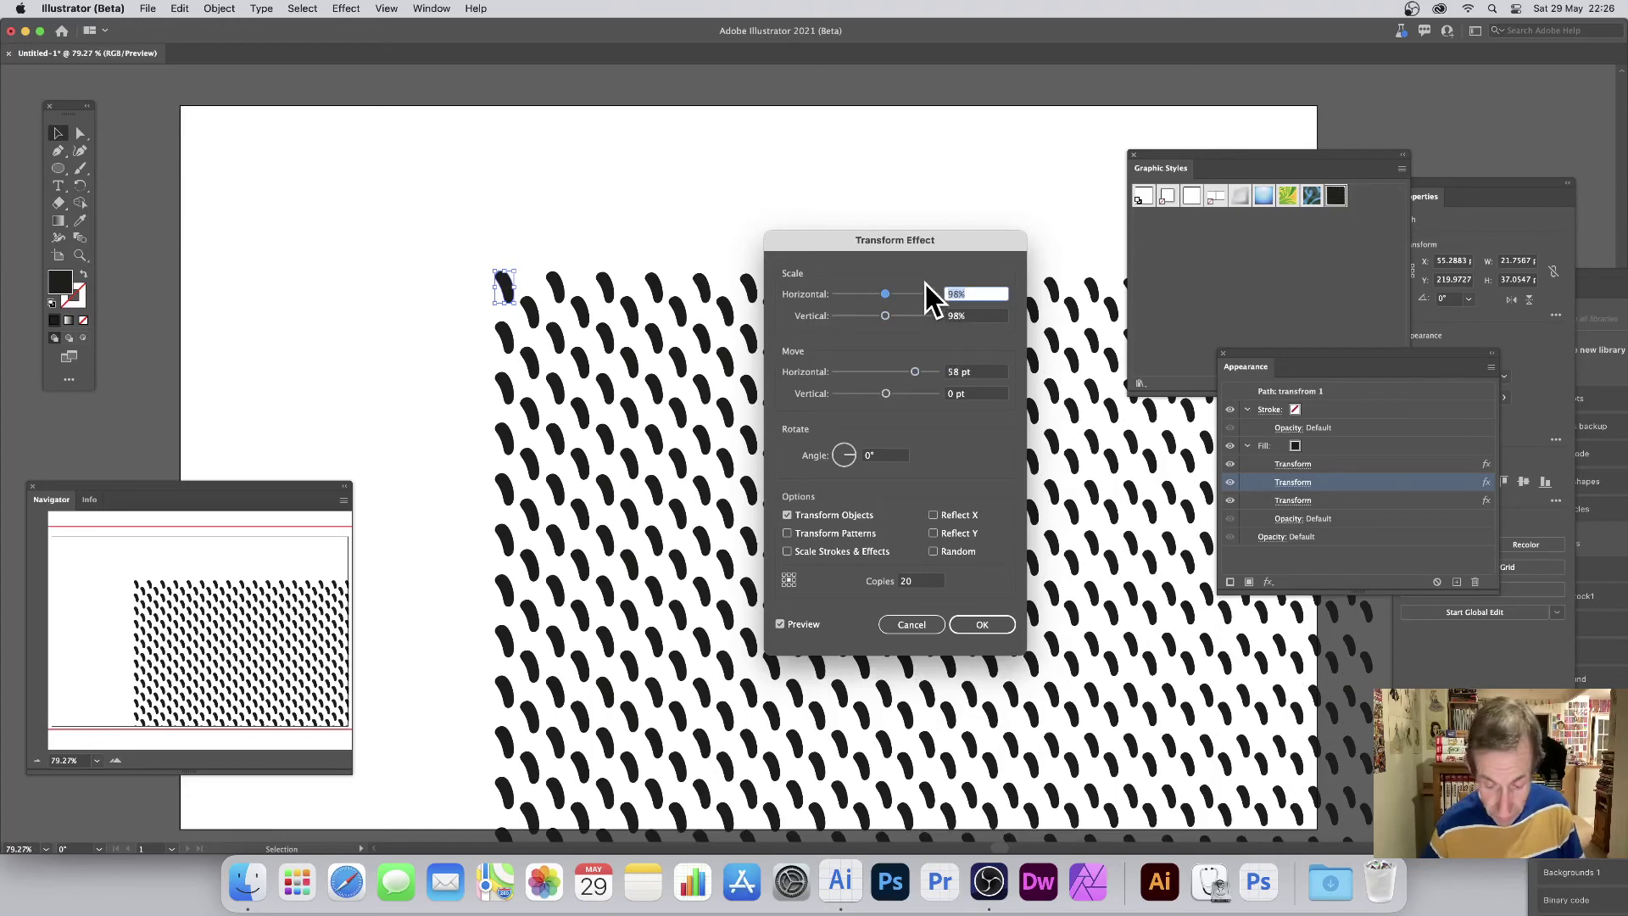
pyautogui.write('90')
pyautogui.press('Tab')
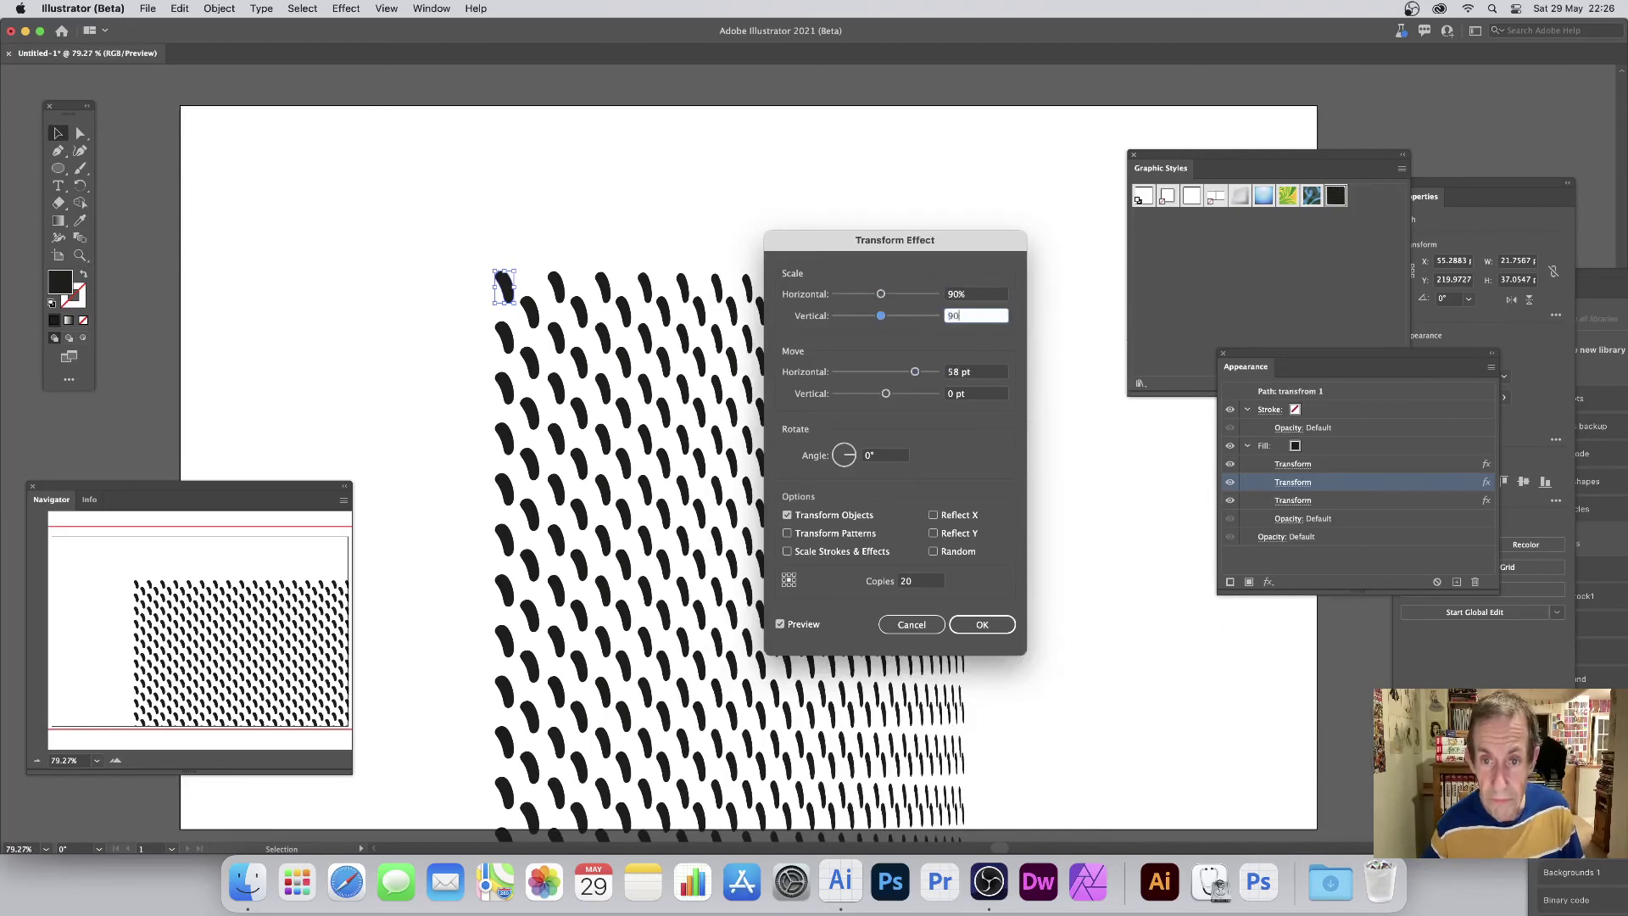
pyautogui.press('Tab')
# Step: Set the second Transform's rotation angle to 1° and apply the settings
pyautogui.moveTo(901, 243); pyautogui.dragTo(1166, 235)
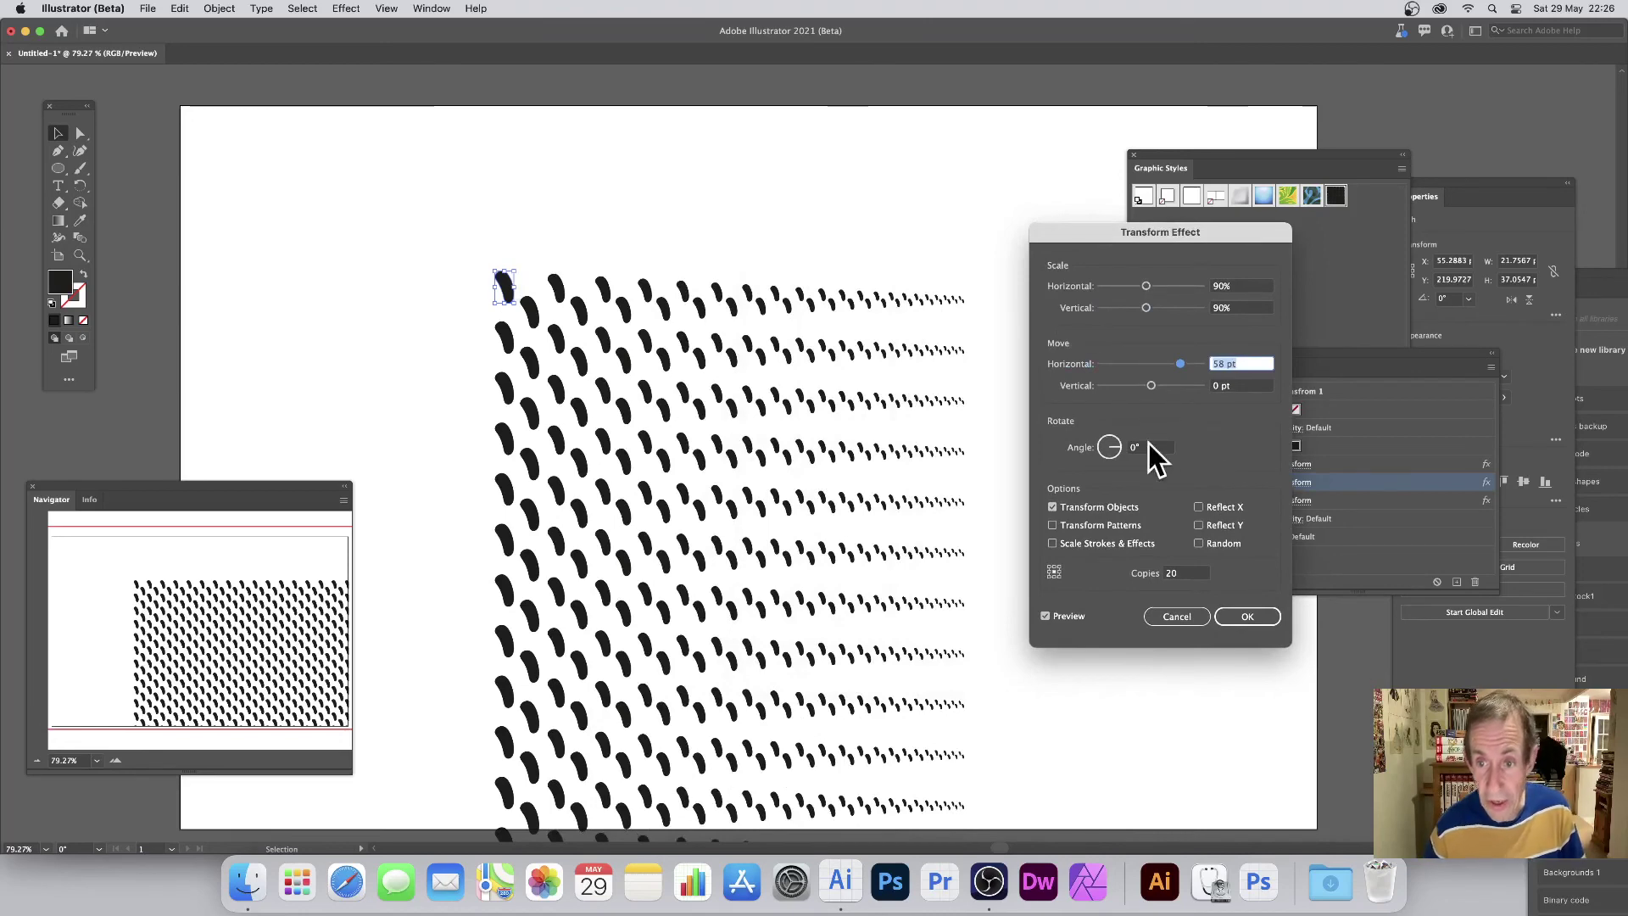
pyautogui.click(1117, 448)
pyautogui.click(1117, 446)
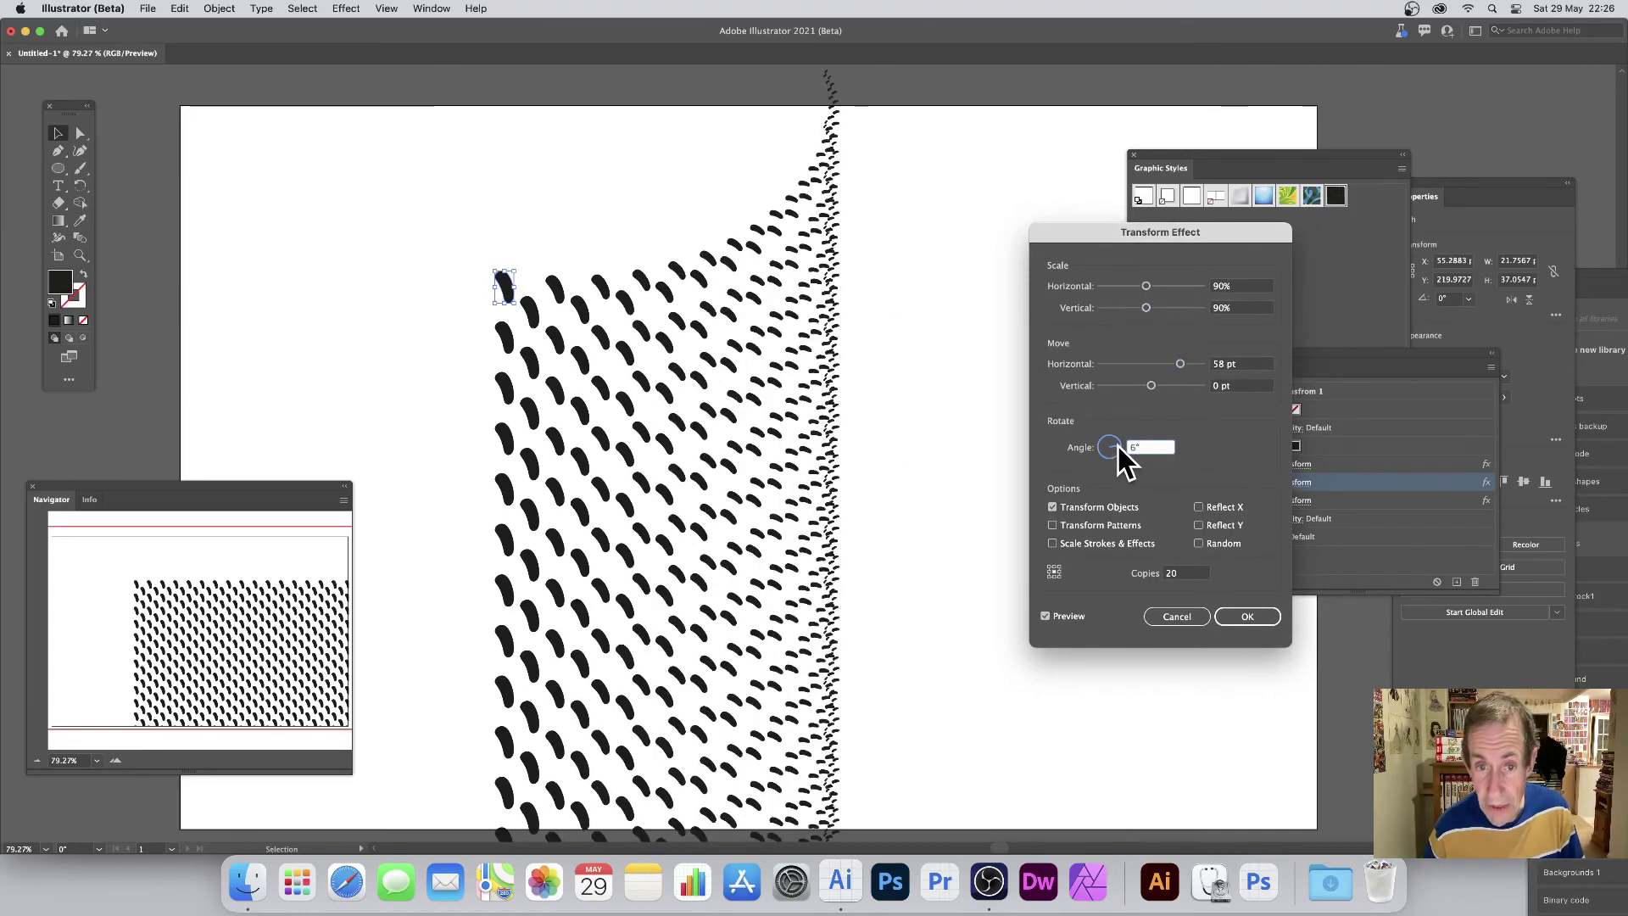
pyautogui.click(1118, 448)
pyautogui.click(1117, 446)
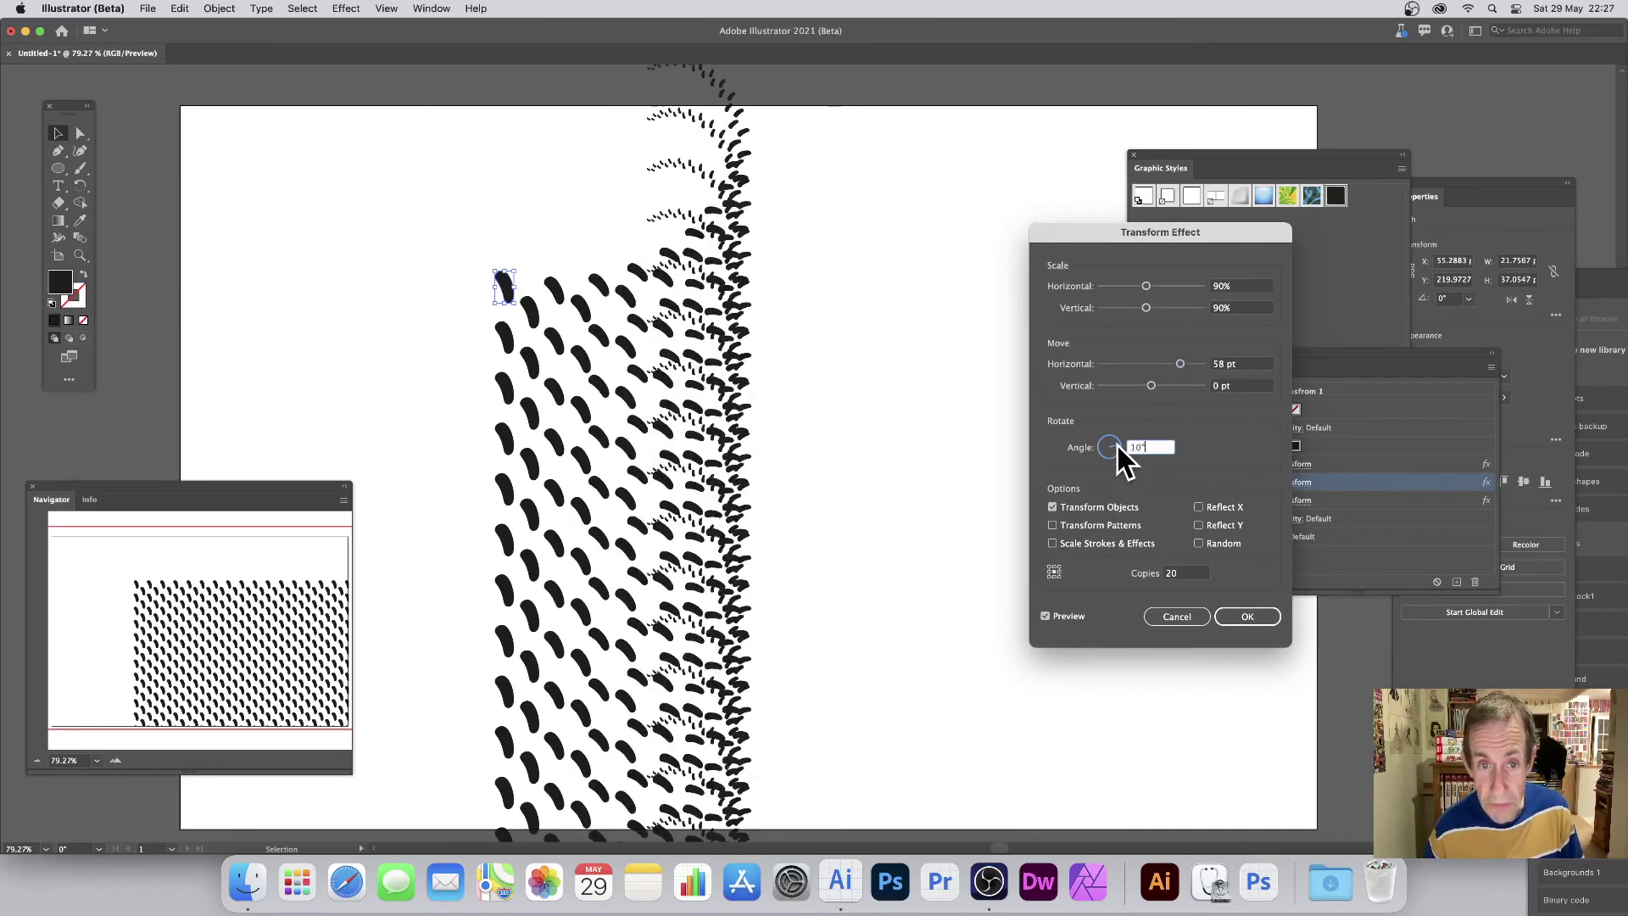
pyautogui.click(1117, 446)
pyautogui.click(1256, 610)
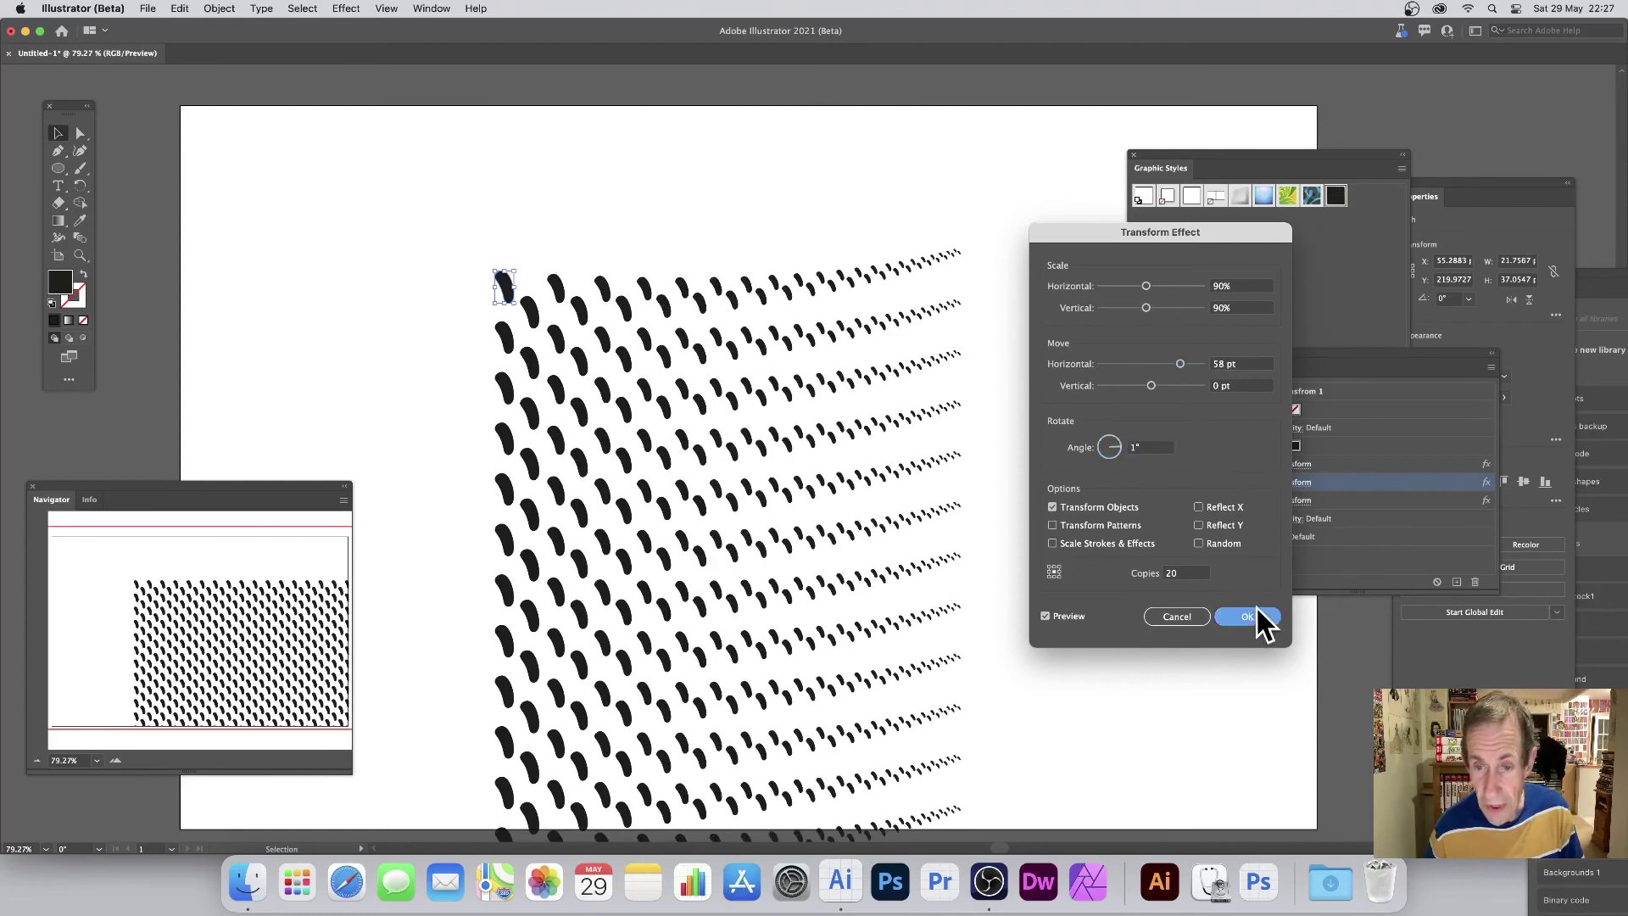